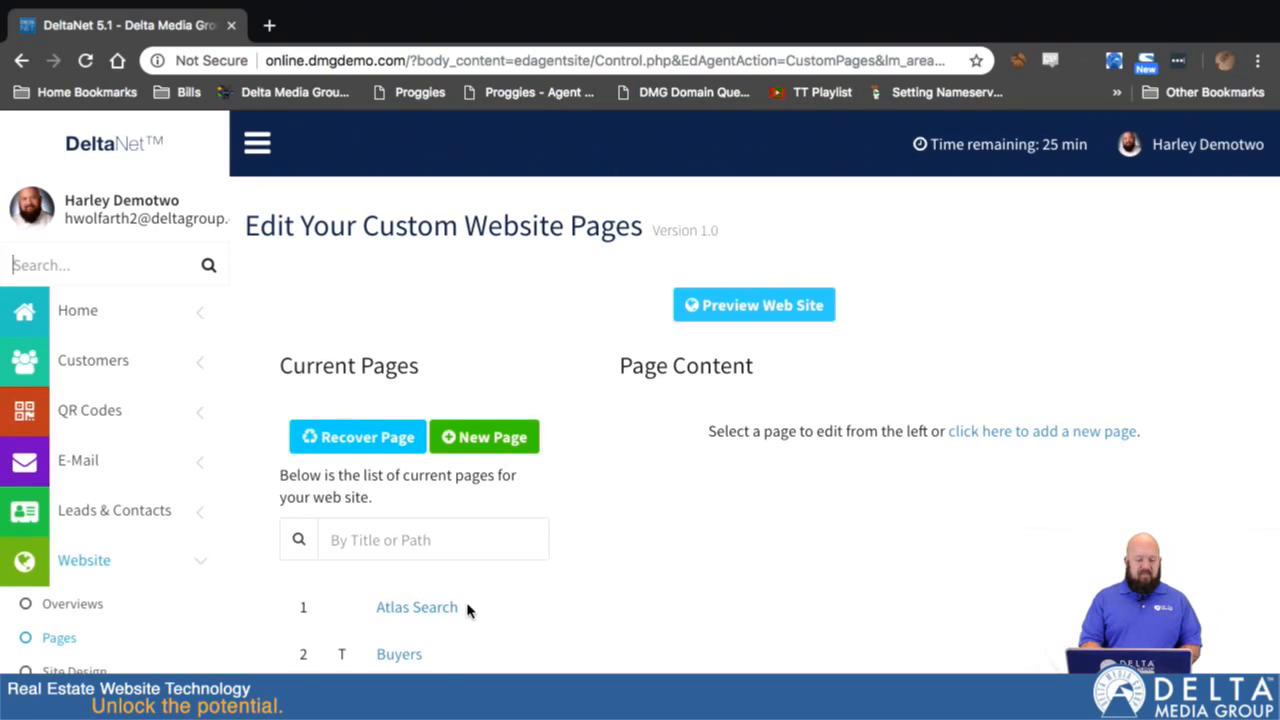
Open the Custom form page for editing from the list of current website pages.
{"action": "scroll", "coordinate": [467, 610], "scroll_direction": "down", "scroll_amount": 3}
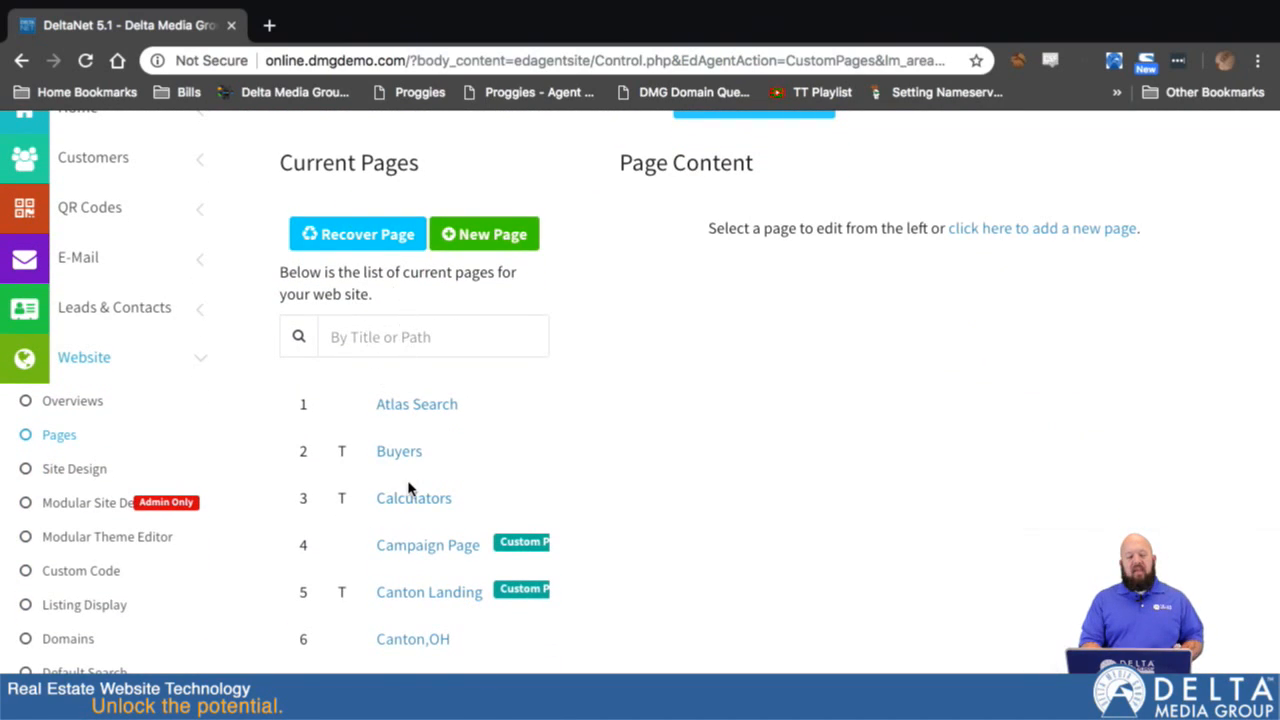
{"action": "scroll", "coordinate": [408, 488], "scroll_direction": "down", "scroll_amount": 1}
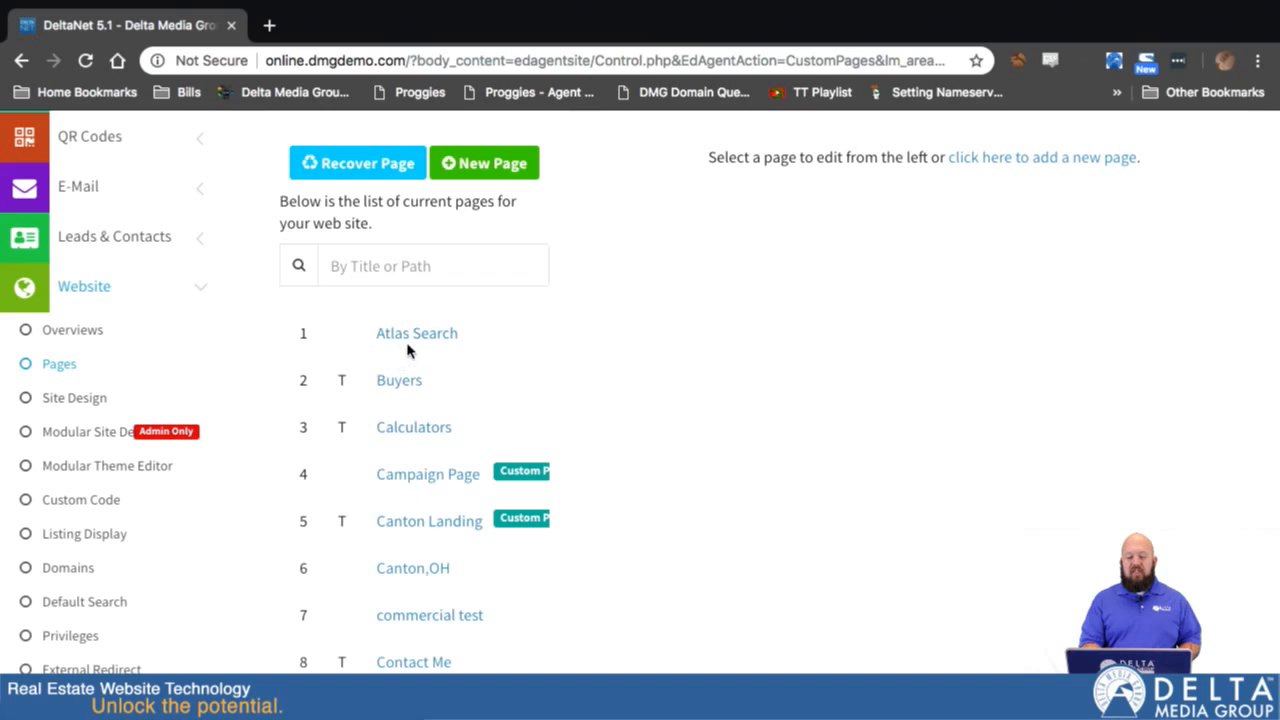
{"action": "scroll", "coordinate": [414, 347], "scroll_direction": "down", "scroll_amount": 4}
{"action": "scroll", "coordinate": [466, 420], "scroll_direction": "up", "scroll_amount": 1}
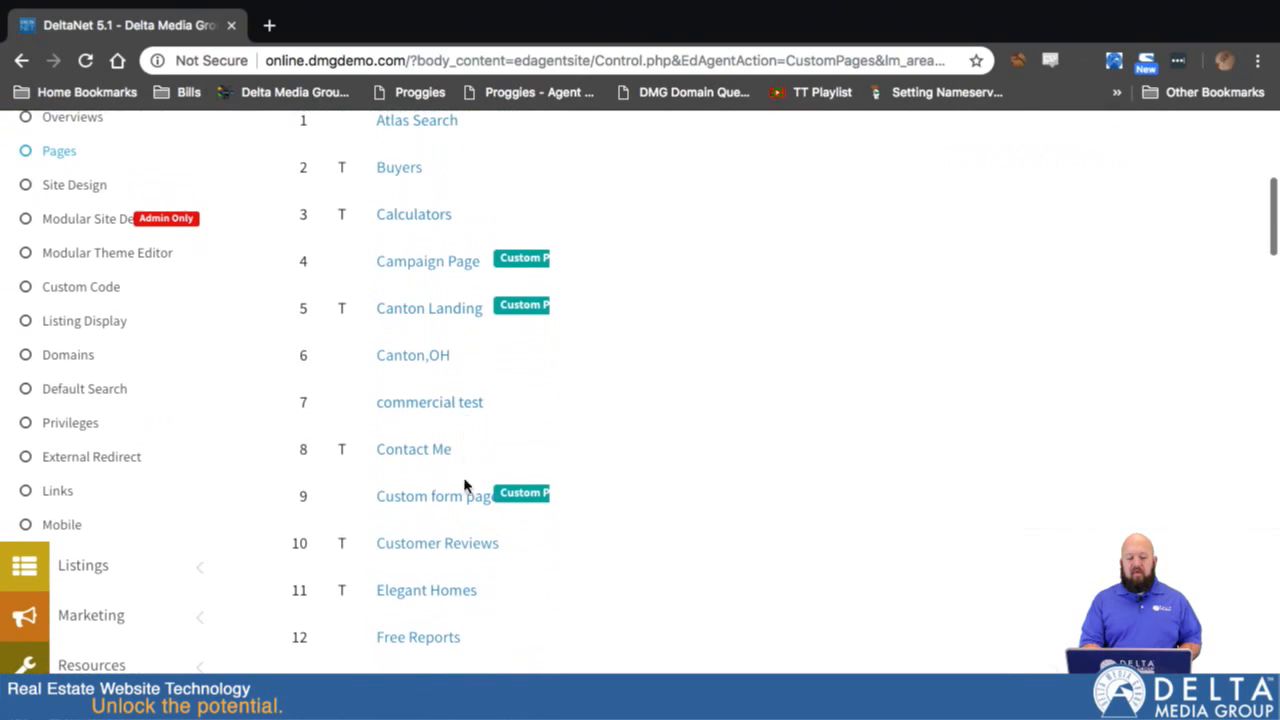
{"action": "left_click", "coordinate": [448, 499]}
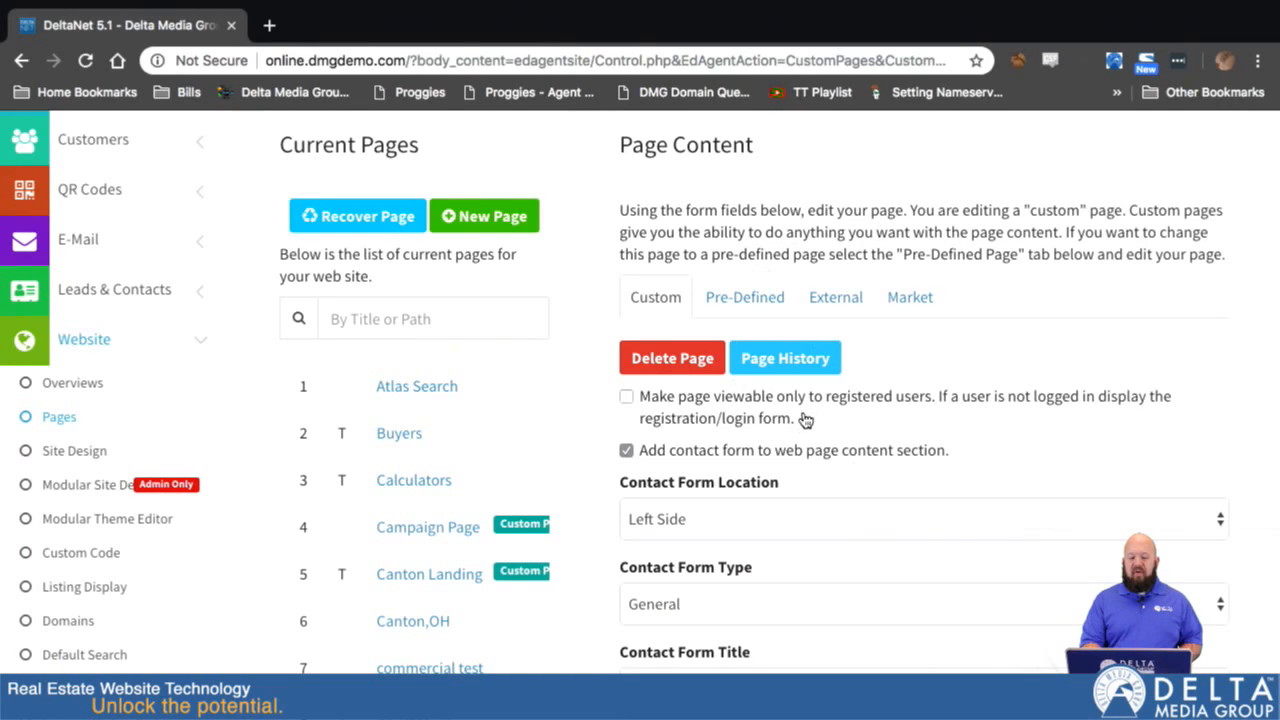
Review the Custom form page's history and available revision dates, then leave without restoring a revision.
{"action": "scroll", "coordinate": [804, 418], "scroll_direction": "down", "scroll_amount": 5}
{"action": "scroll", "coordinate": [803, 417], "scroll_direction": "up", "scroll_amount": 5}
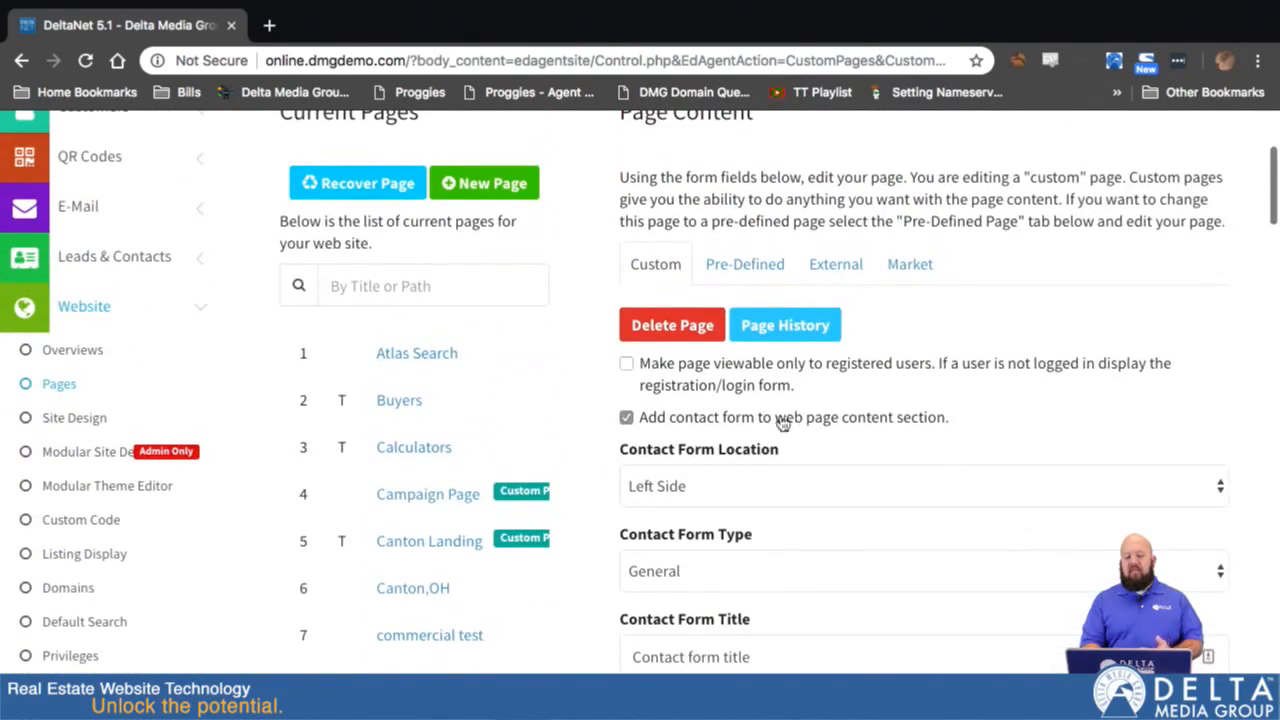
{"action": "left_click", "coordinate": [775, 322]}
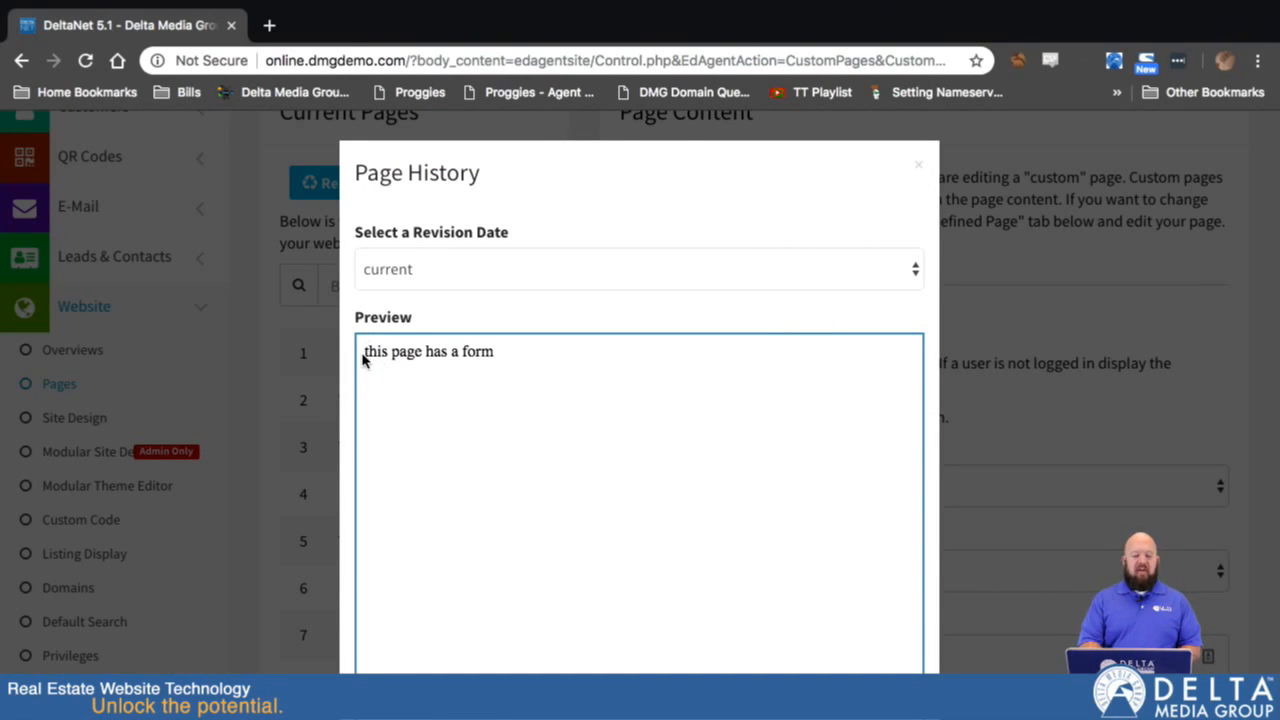
{"action": "left_click", "coordinate": [914, 270]}
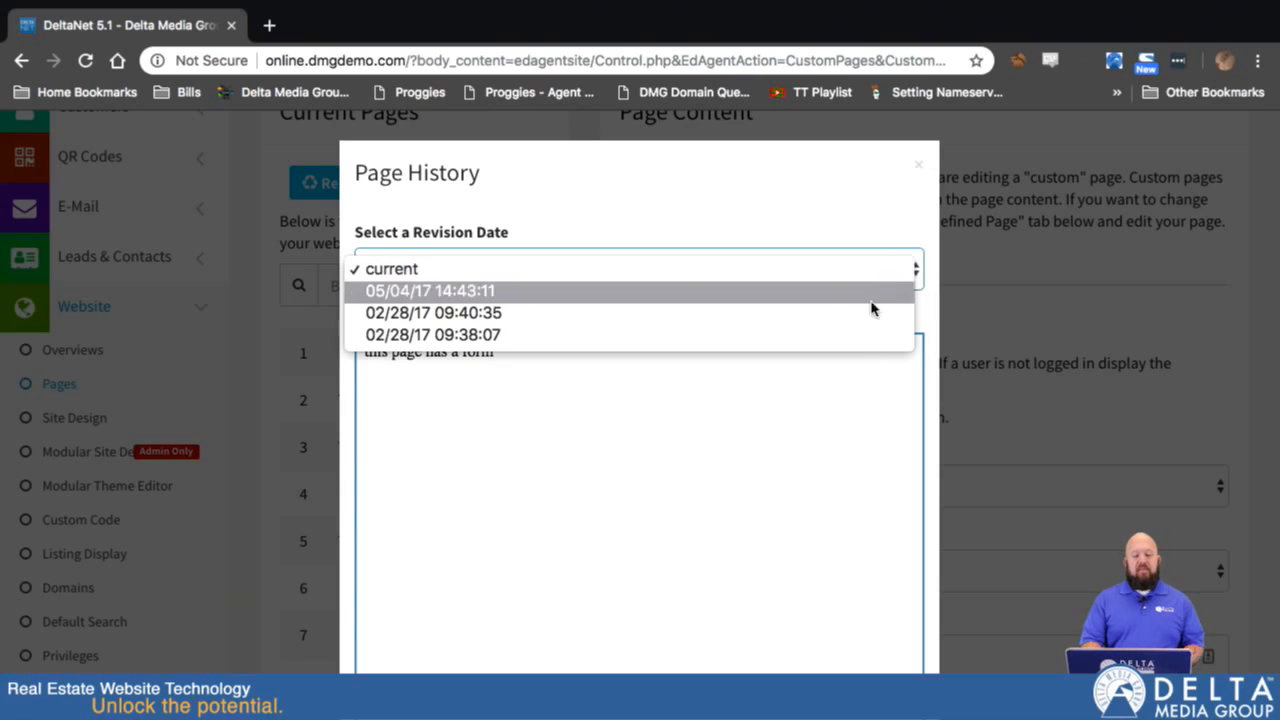
{"action": "left_click", "coordinate": [791, 534]}
{"action": "scroll", "coordinate": [608, 484], "scroll_direction": "down", "scroll_amount": 5}
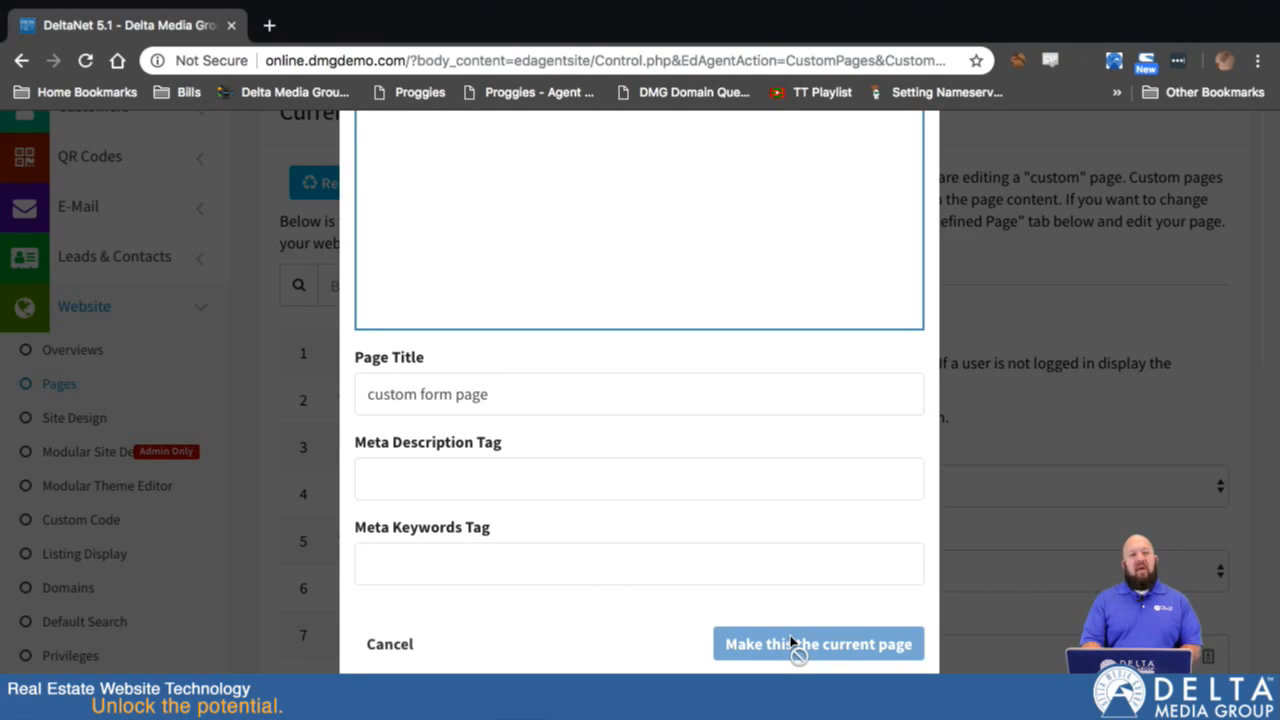
{"action": "left_click", "coordinate": [405, 648]}
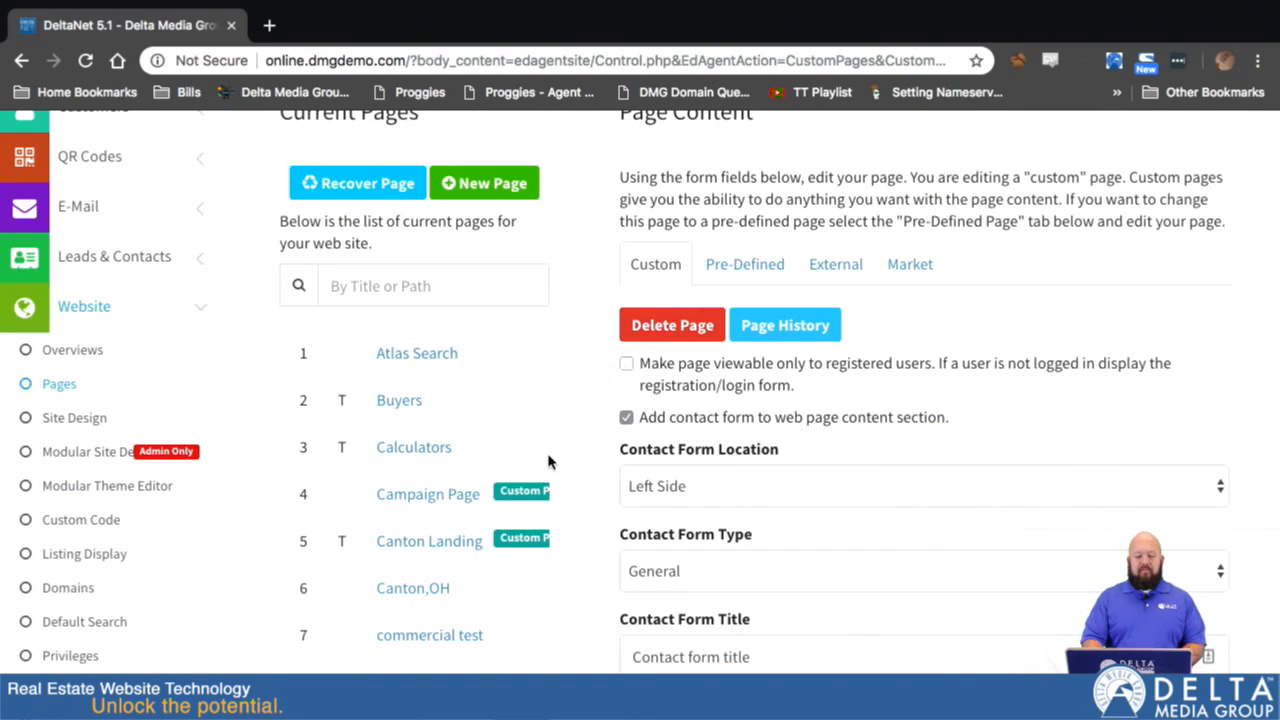
Examine the Navigation Menu builder below the page list, including its nested items such as Elegant Homes under Property Search.
{"action": "scroll", "coordinate": [520, 508], "scroll_direction": "down", "scroll_amount": 3}
{"action": "scroll", "coordinate": [520, 508], "scroll_direction": "down", "scroll_amount": 5}
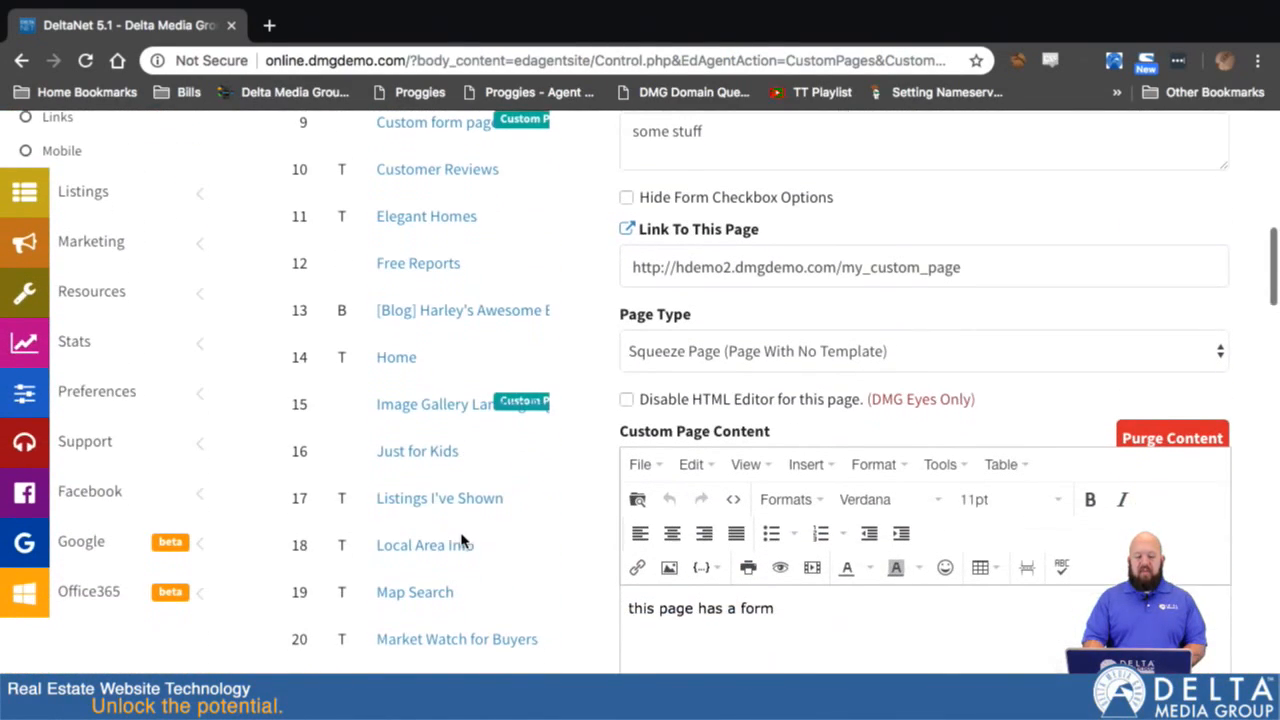
{"action": "scroll", "coordinate": [460, 540], "scroll_direction": "down", "scroll_amount": 3}
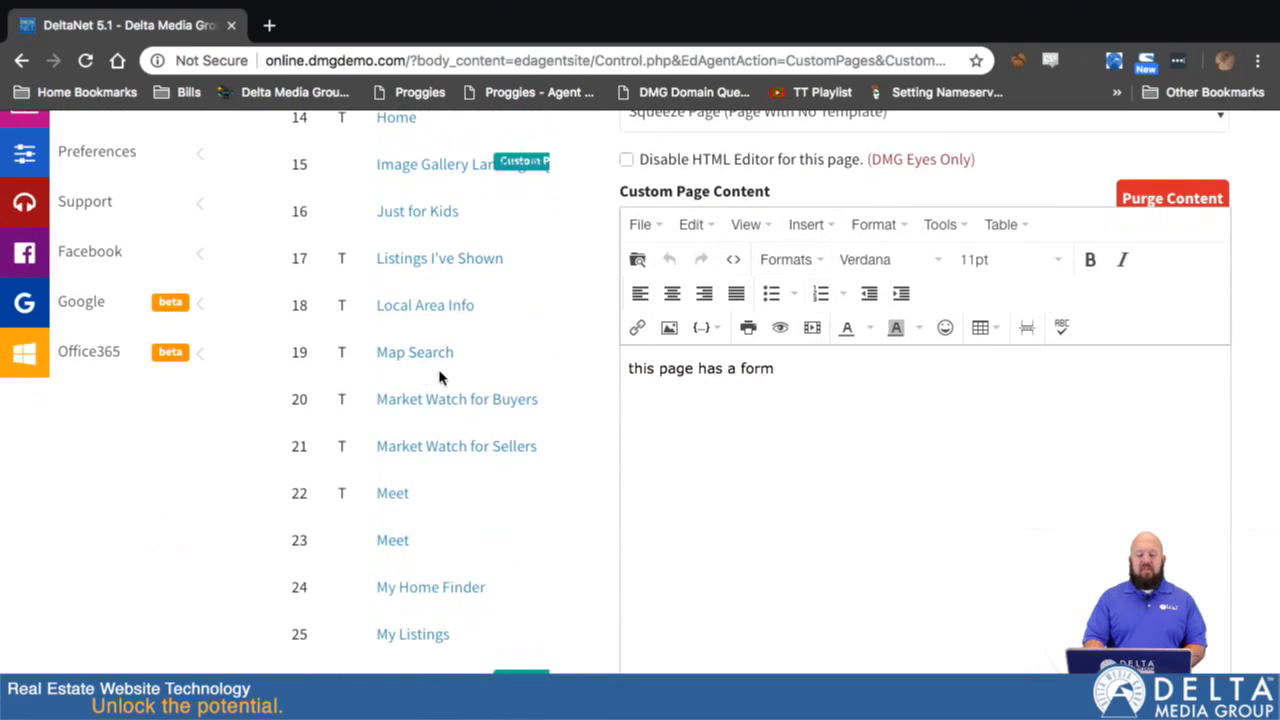
{"action": "scroll", "coordinate": [442, 374], "scroll_direction": "down", "scroll_amount": 10}
{"action": "scroll", "coordinate": [440, 376], "scroll_direction": "down", "scroll_amount": 6}
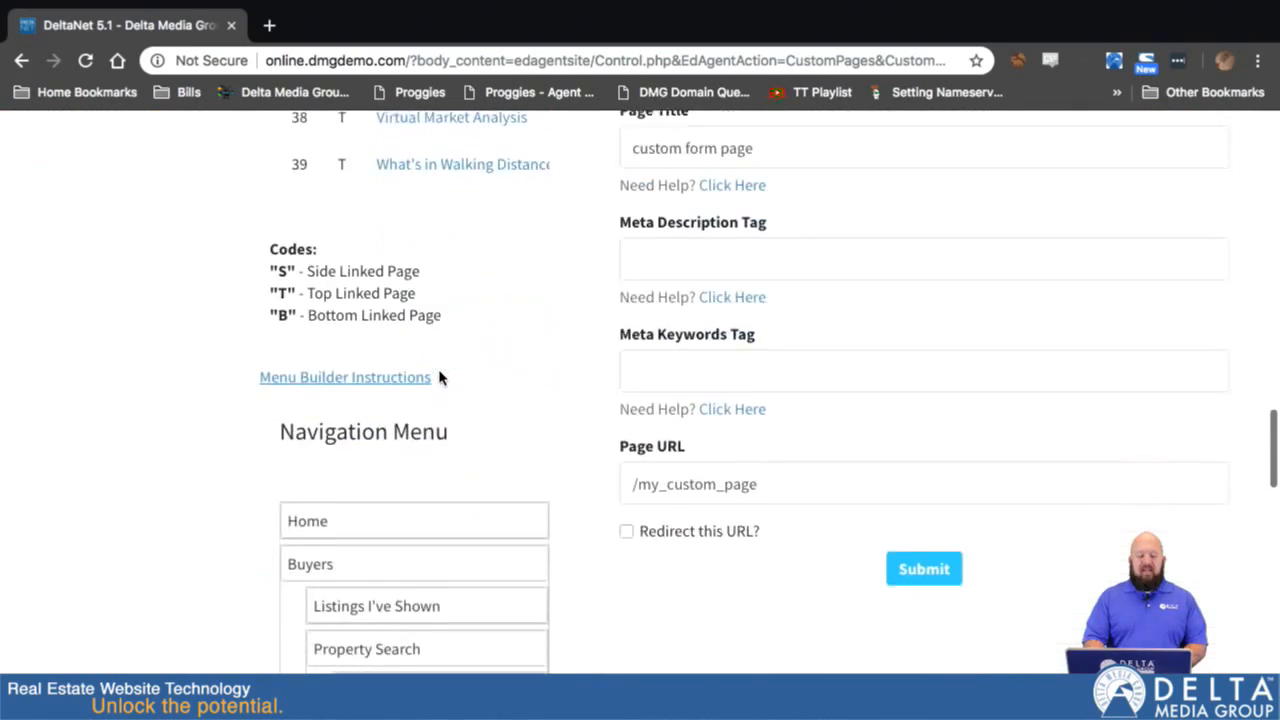
{"action": "scroll", "coordinate": [476, 300], "scroll_direction": "down", "scroll_amount": 3}
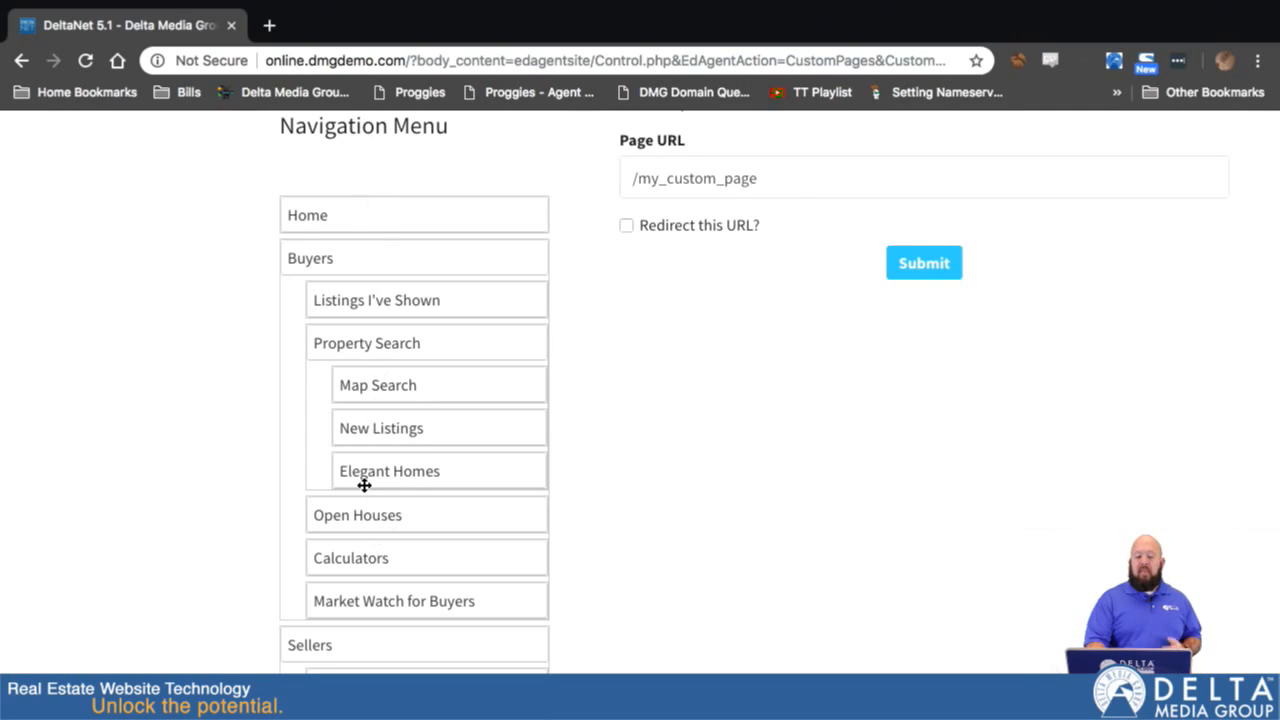
{"action": "mouse_move", "coordinate": [403, 474]}
{"action": "left_mouse_down"}
{"action": "mouse_move", "coordinate": [337, 471]}
{"action": "mouse_move", "coordinate": [386, 463]}
{"action": "mouse_move", "coordinate": [391, 481]}
{"action": "left_mouse_up"}
{"action": "scroll", "coordinate": [389, 600], "scroll_direction": "down", "scroll_amount": 7}
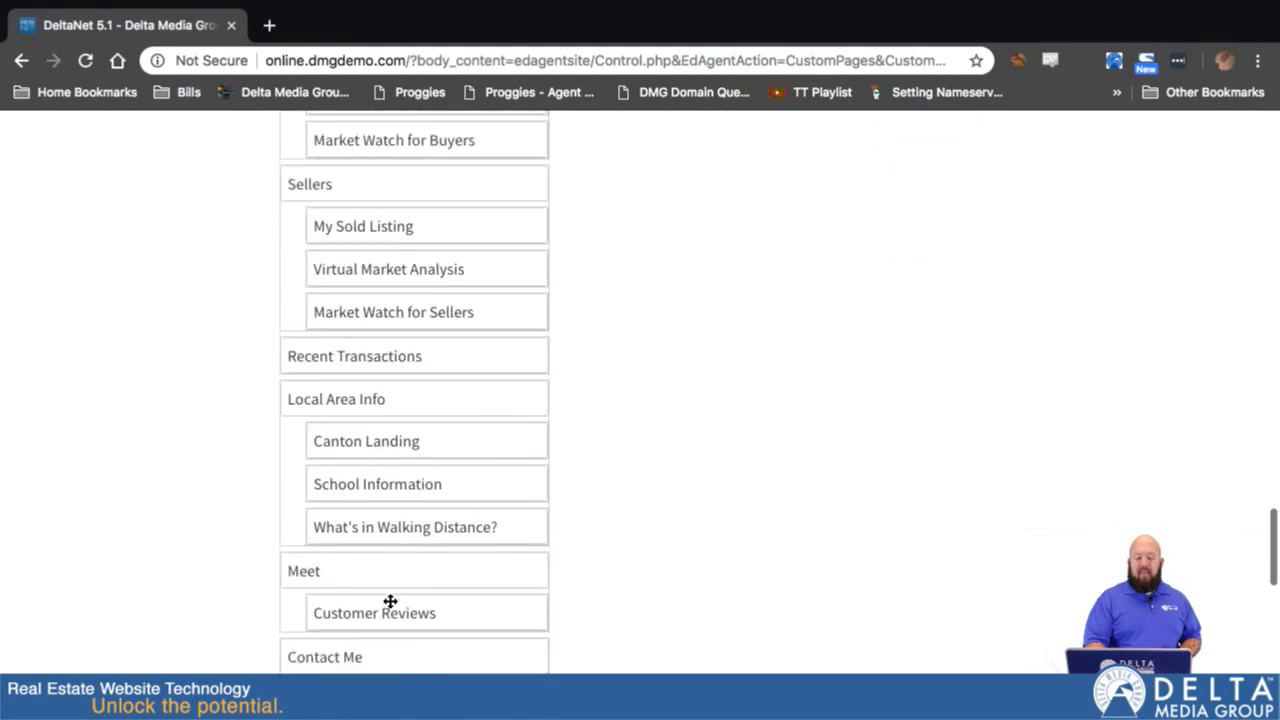
{"action": "scroll", "coordinate": [390, 607], "scroll_direction": "down", "scroll_amount": 1}
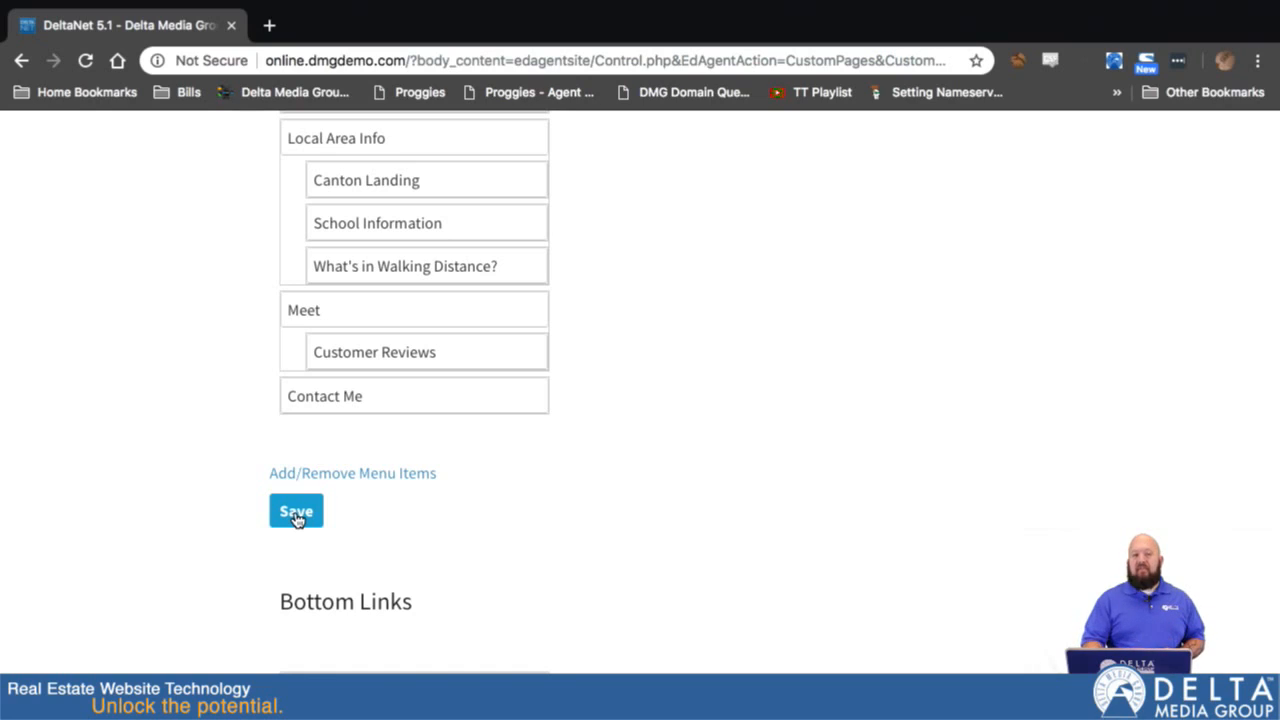
Try to move My Sold Listing above the blog link in the Bottom Links.
{"action": "scroll", "coordinate": [340, 580], "scroll_direction": "down", "scroll_amount": 3}
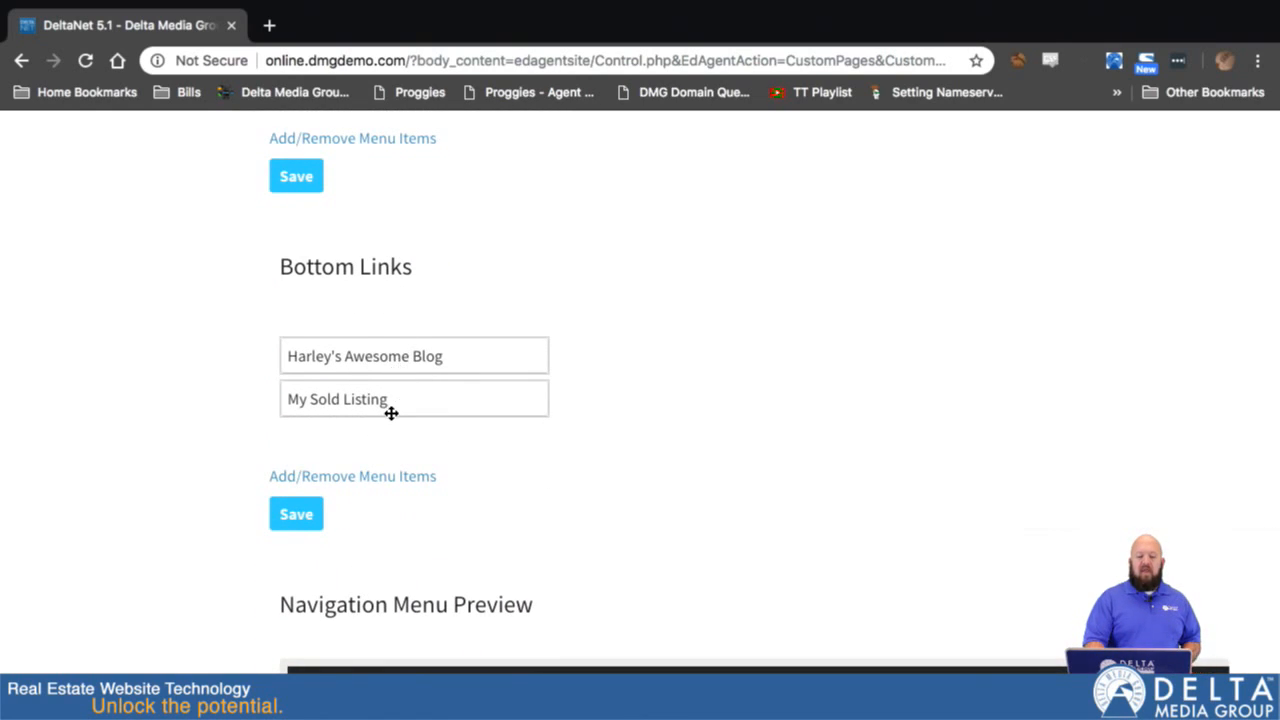
{"action": "left_click_drag", "start_coordinate": [361, 396], "coordinate": [380, 331]}
{"action": "left_click_drag", "start_coordinate": [366, 400], "coordinate": [366, 337]}
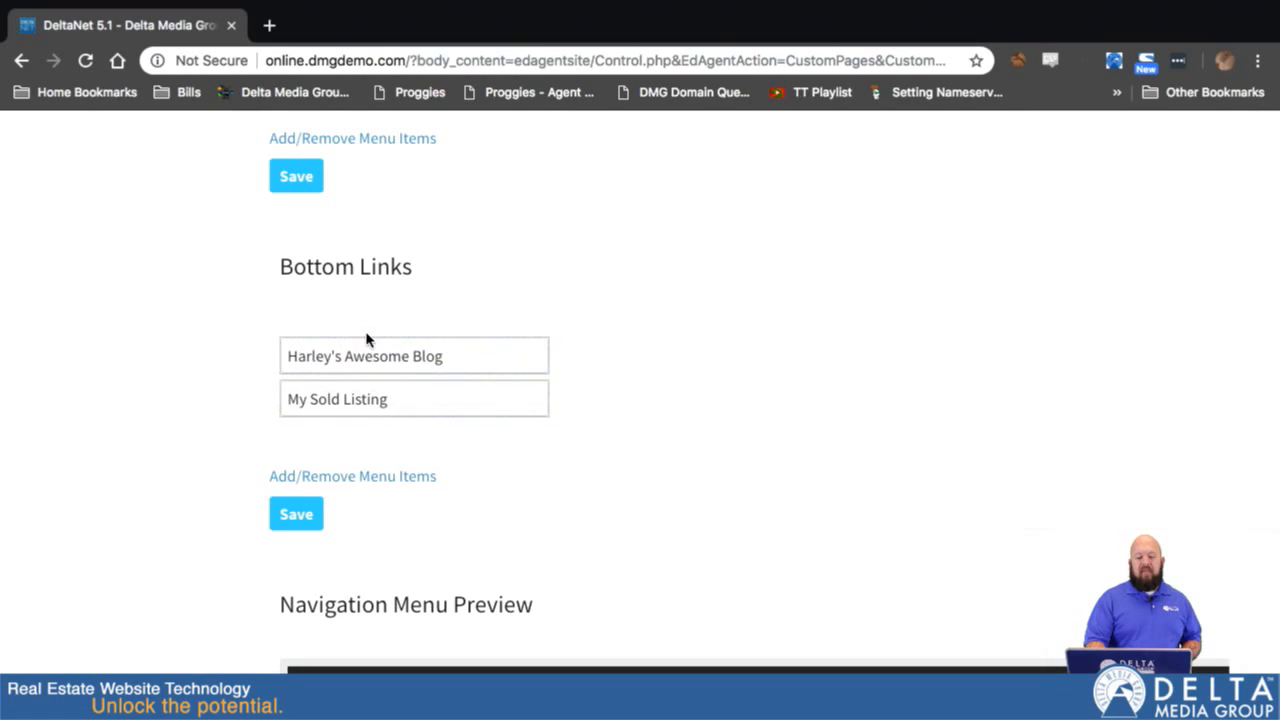
Preview the website, inspect the Buyers navigation menu and its Property Search entry, and return to the page editor.
{"action": "scroll", "coordinate": [410, 385], "scroll_direction": "up", "scroll_amount": 20}
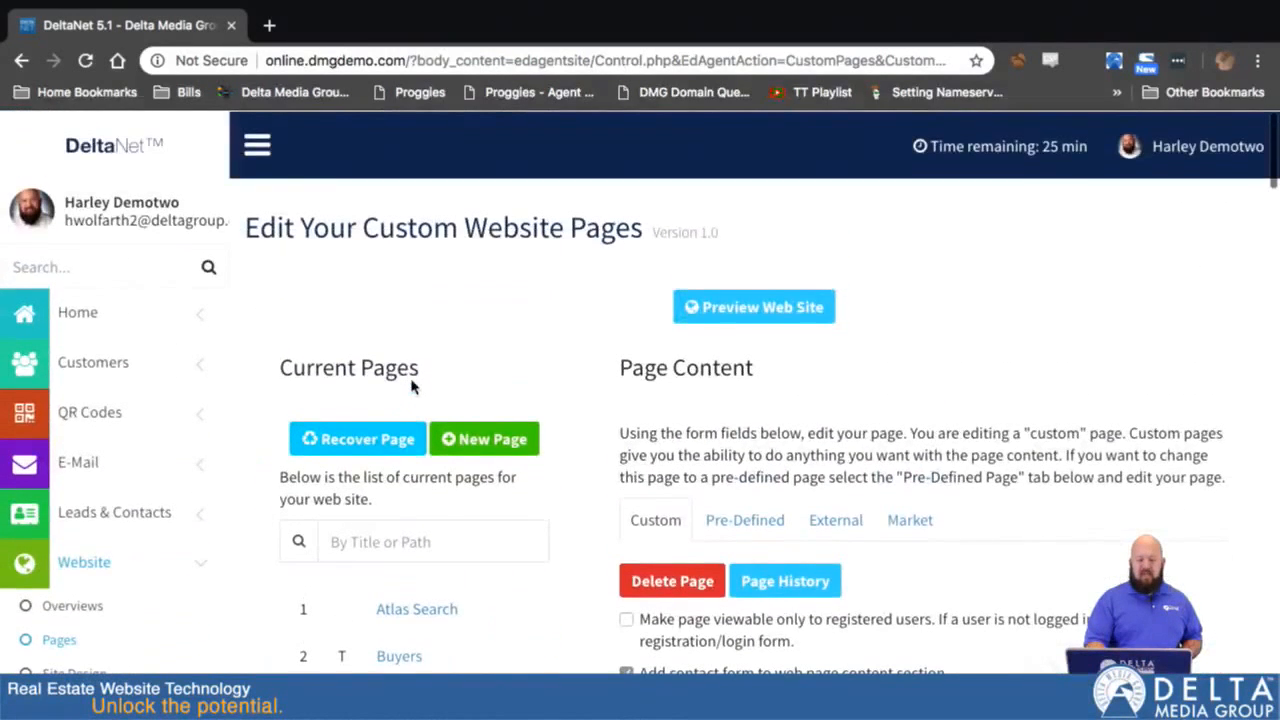
{"action": "left_click", "coordinate": [815, 318]}
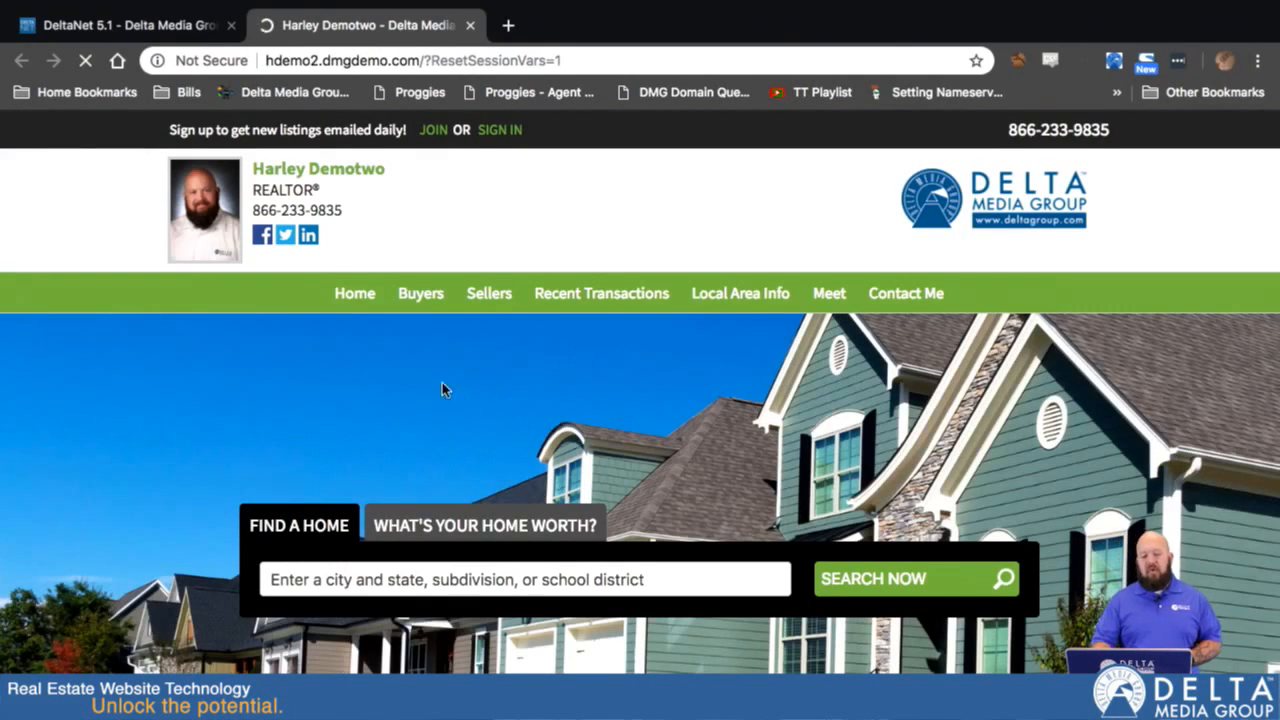
{"action": "mouse_move", "coordinate": [410, 295]}
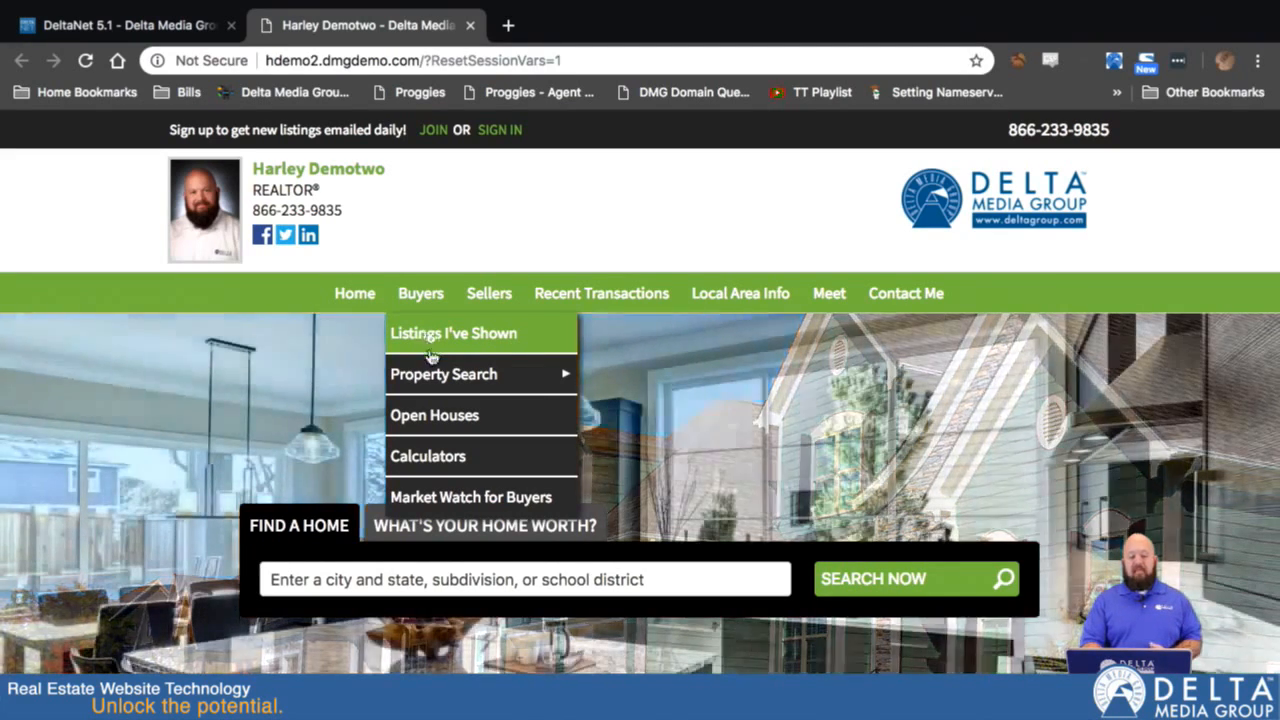
{"action": "mouse_move", "coordinate": [432, 383]}
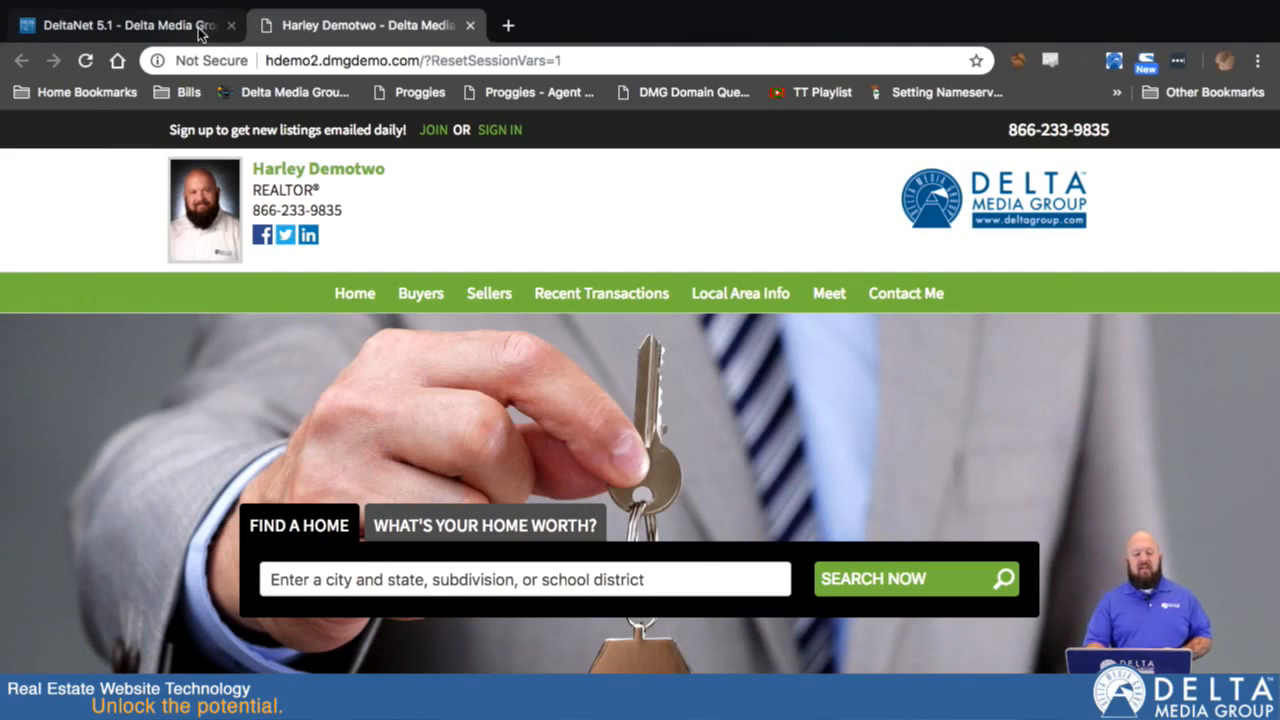
{"action": "left_click", "coordinate": [165, 28]}
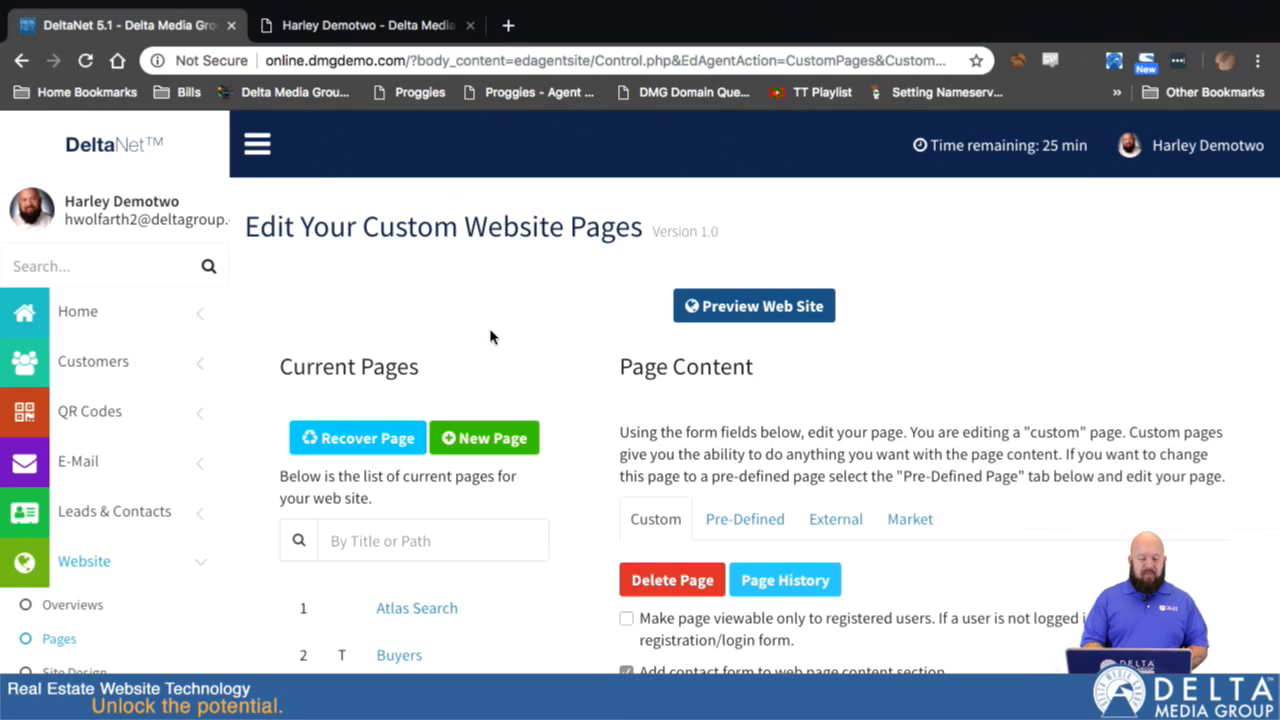
Start a new website page of the Custom type and bring up its settings.
{"action": "left_click", "coordinate": [476, 446]}
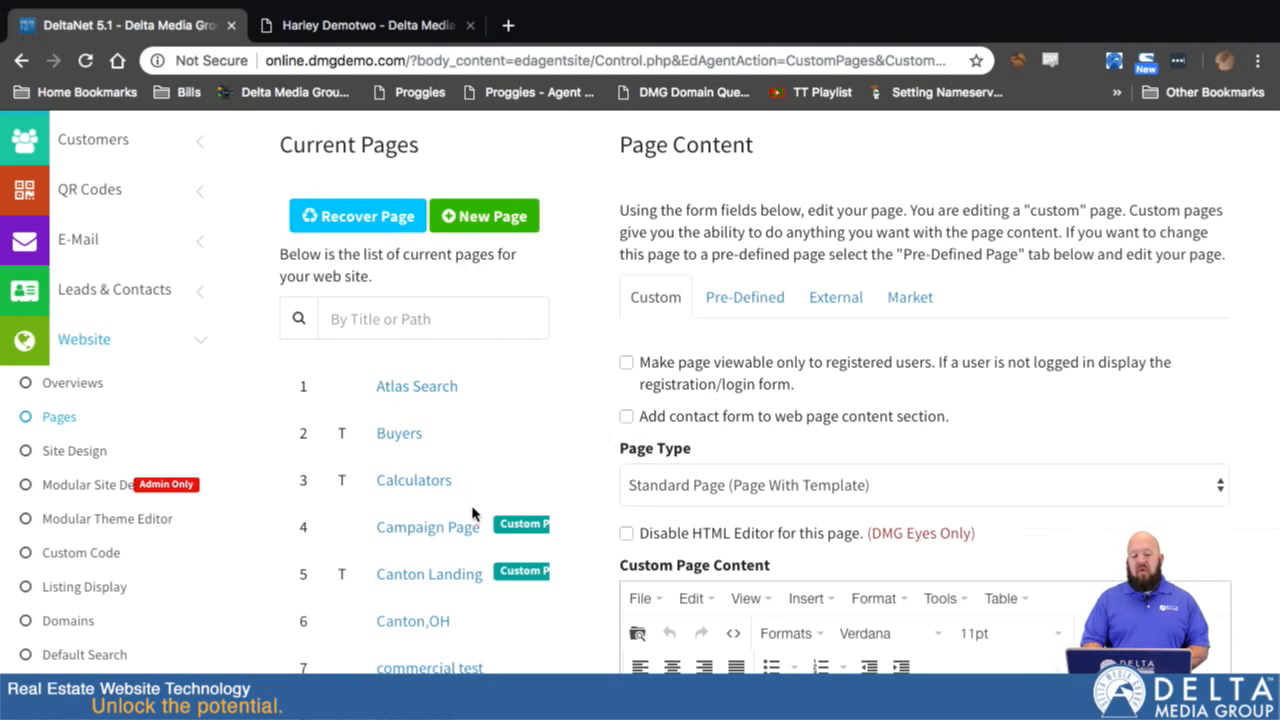
{"action": "left_click", "coordinate": [425, 540]}
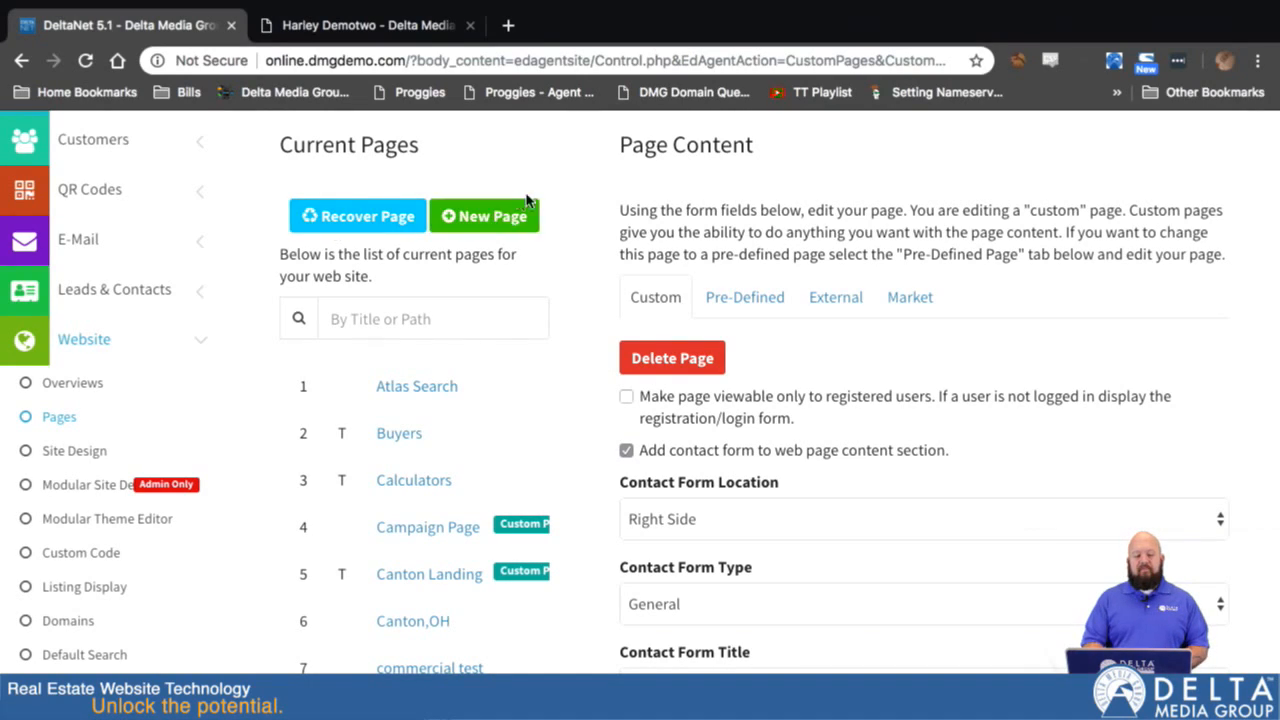
{"action": "left_click", "coordinate": [497, 218]}
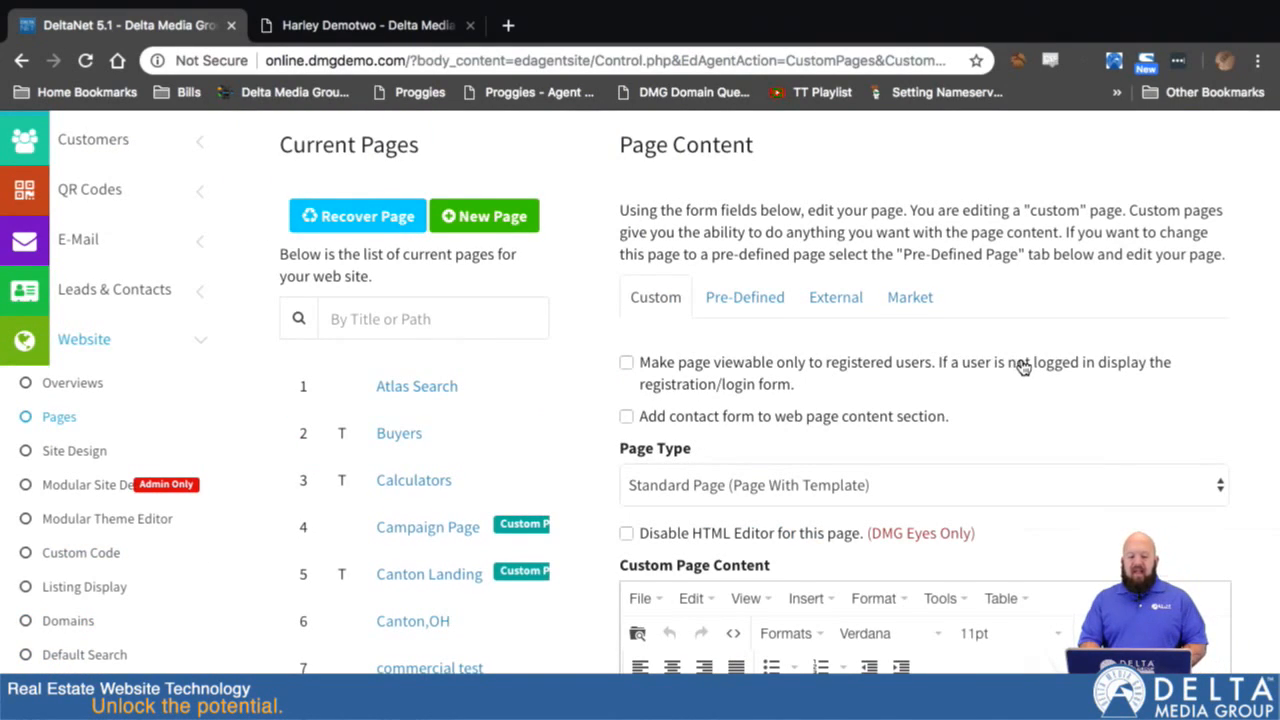
{"action": "scroll", "coordinate": [1022, 367], "scroll_direction": "down", "scroll_amount": 1}
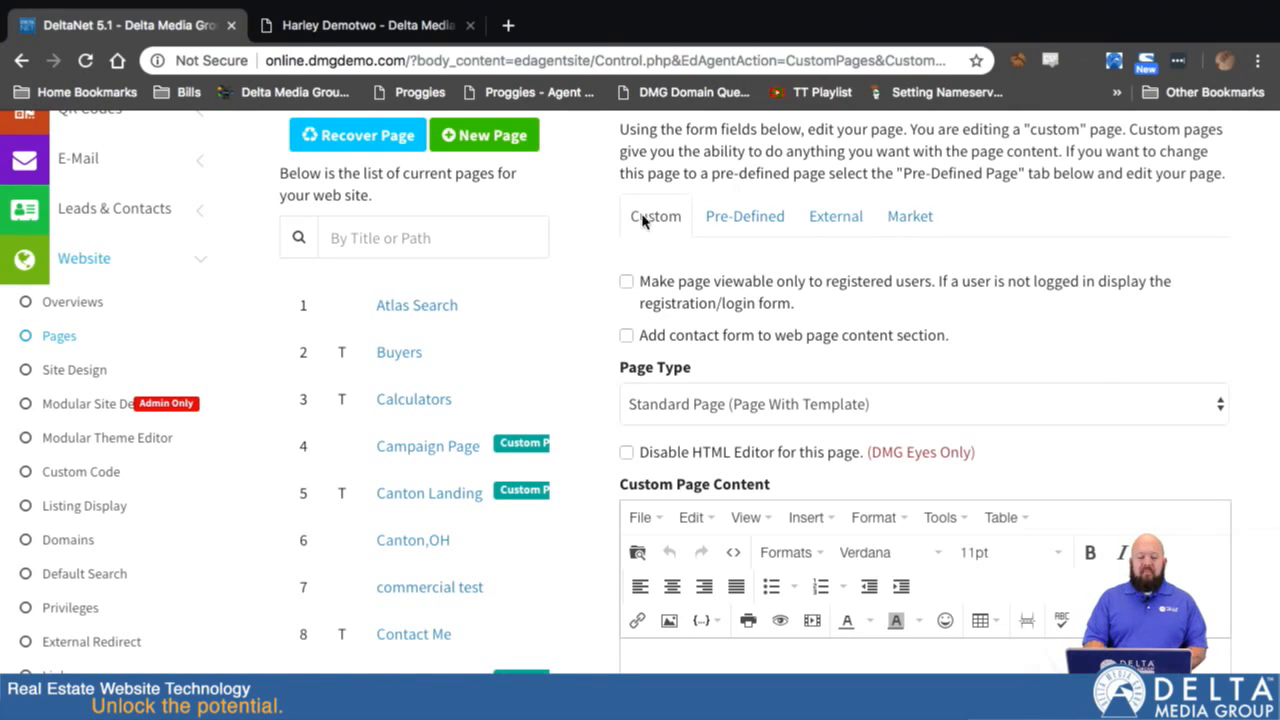
{"action": "scroll", "coordinate": [655, 228], "scroll_direction": "down", "scroll_amount": 1}
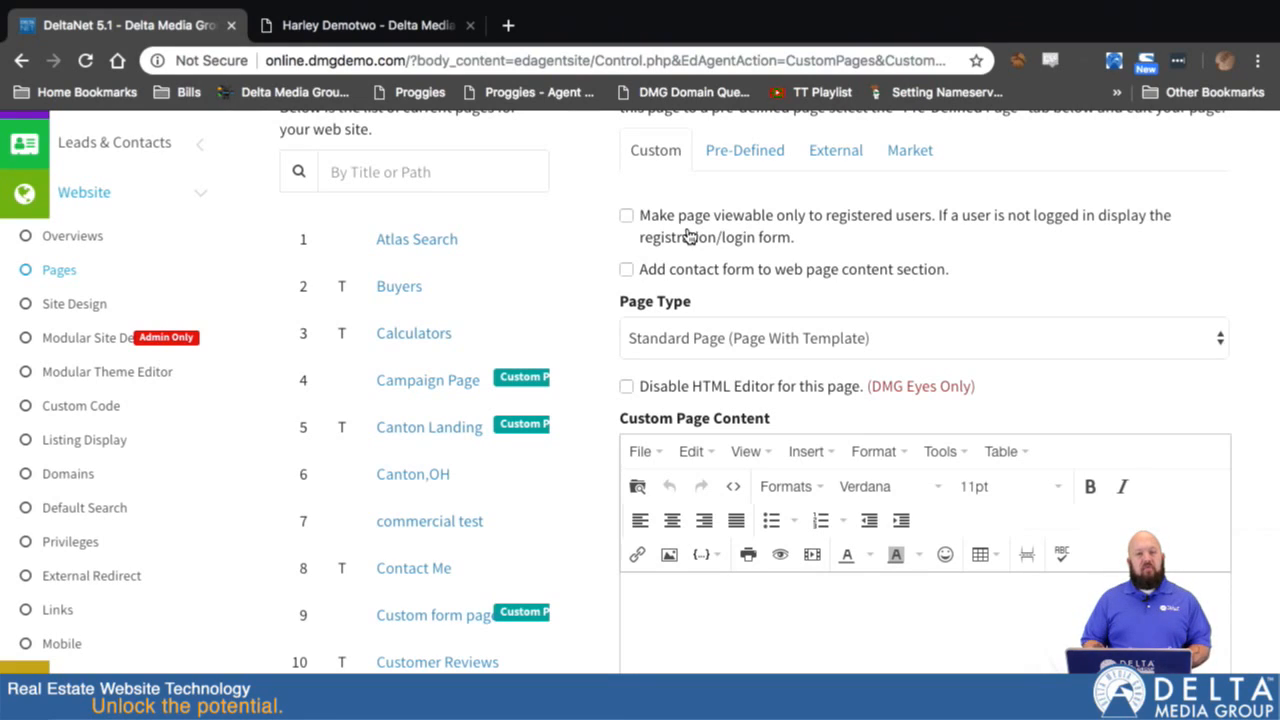
Try making the new page viewable only to registered users and review the Private Page Notice.
{"action": "left_click", "coordinate": [627, 216]}
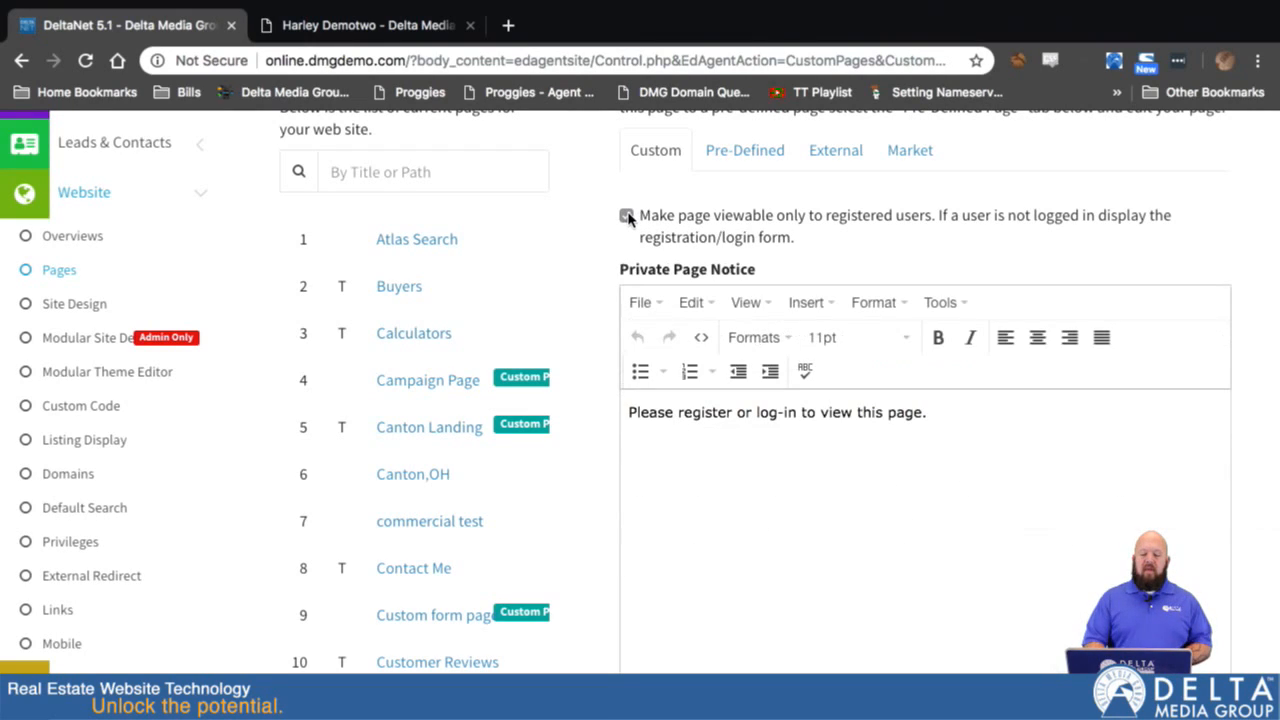
{"action": "scroll", "coordinate": [627, 216], "scroll_direction": "down", "scroll_amount": 1}
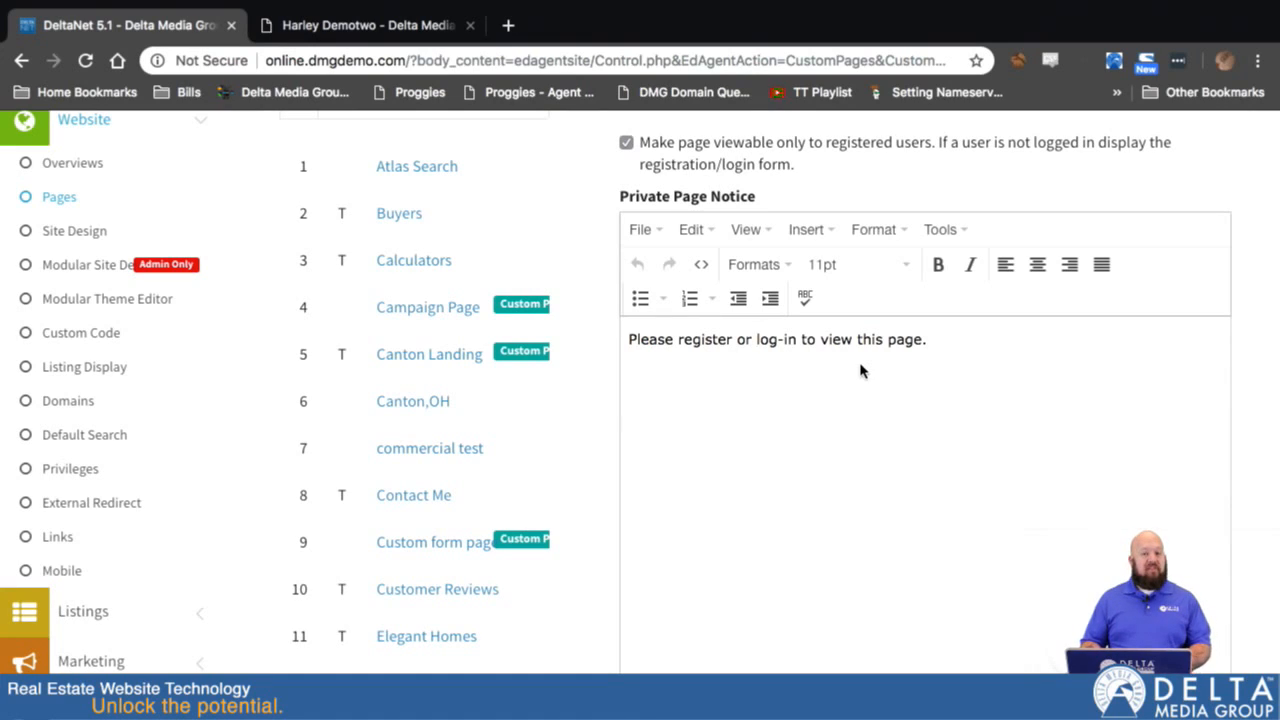
{"action": "left_click", "coordinate": [626, 143]}
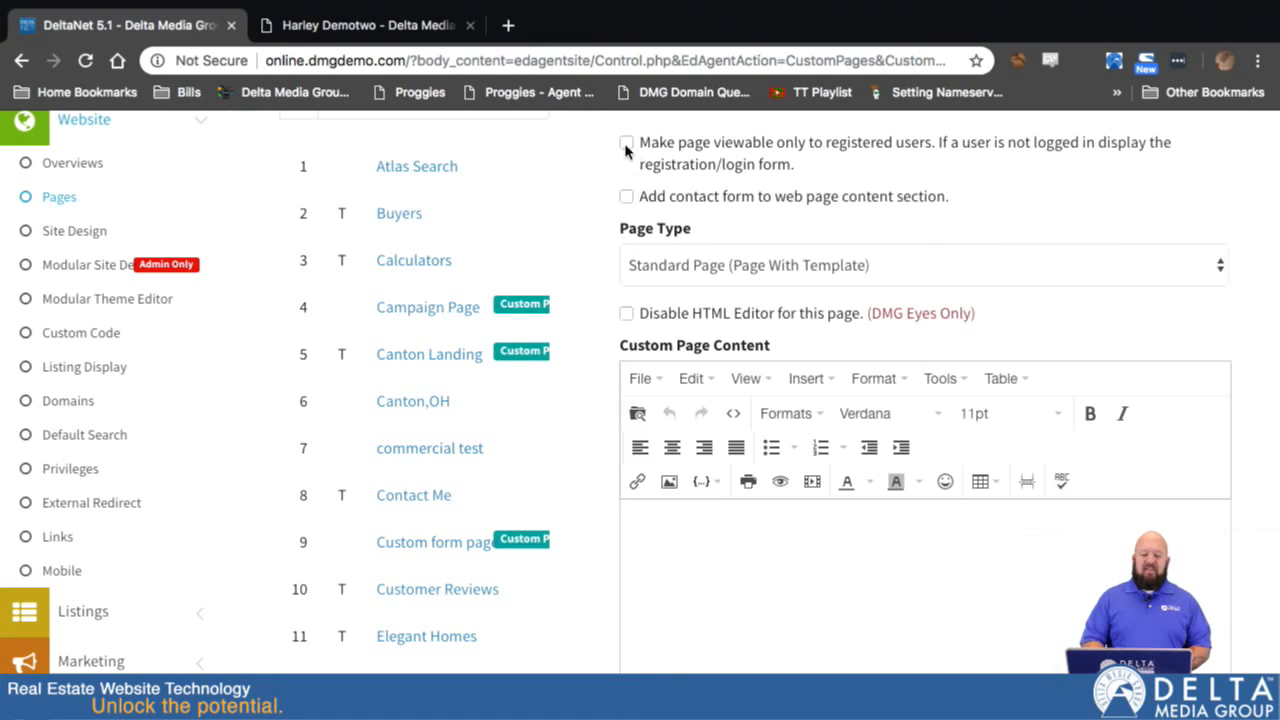
Add a contact form to the page content, located on the Right Side, with the Selling Information form type.
{"action": "left_click", "coordinate": [626, 197]}
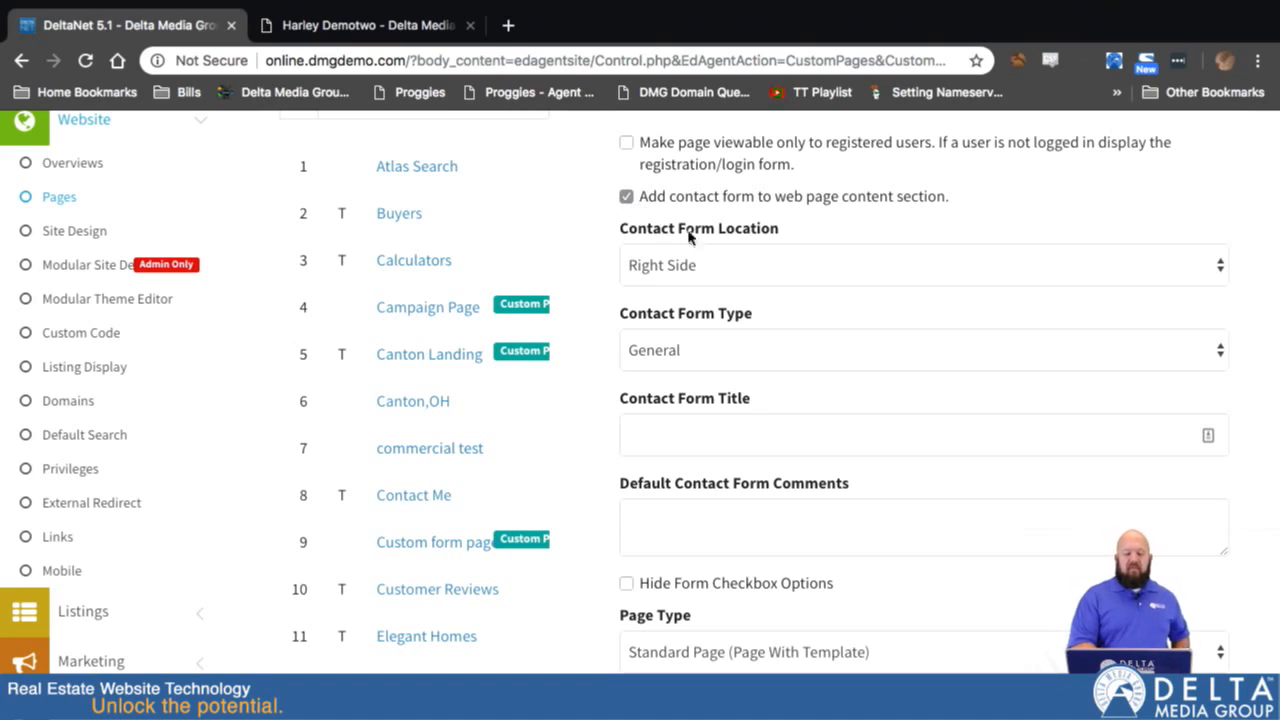
{"action": "left_click", "coordinate": [830, 270]}
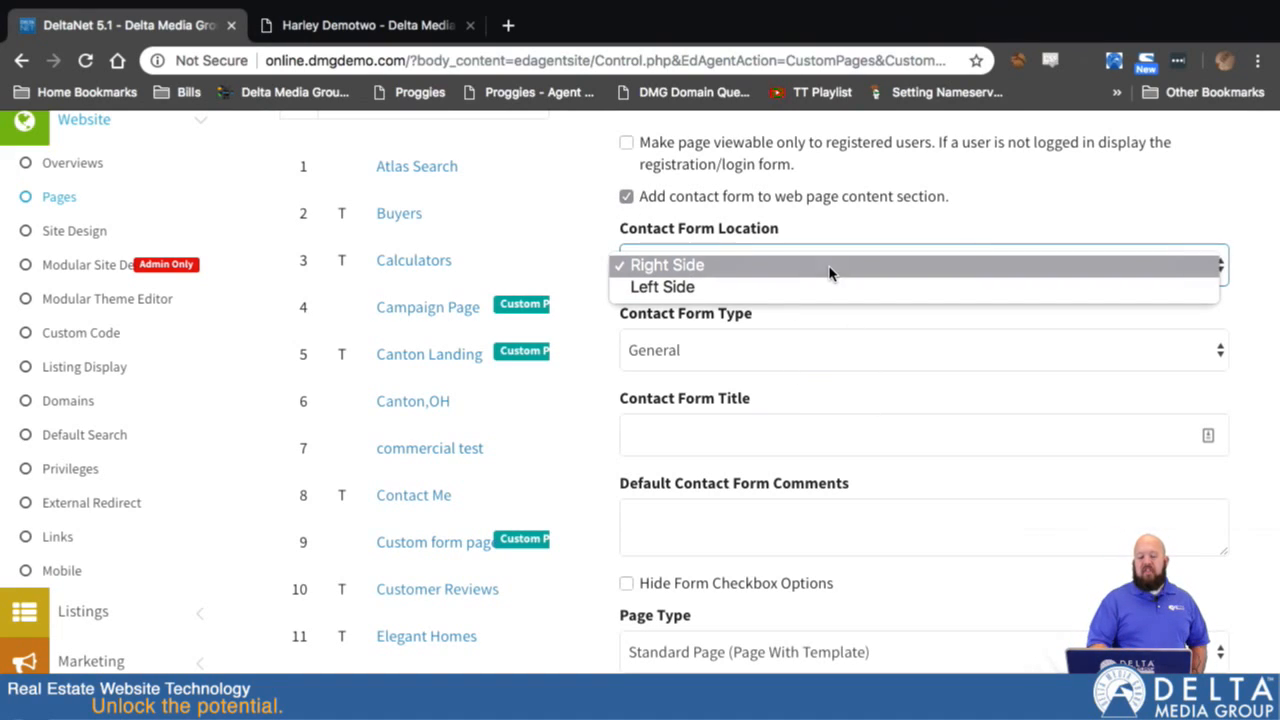
{"action": "left_click", "coordinate": [830, 268]}
{"action": "left_click", "coordinate": [800, 350]}
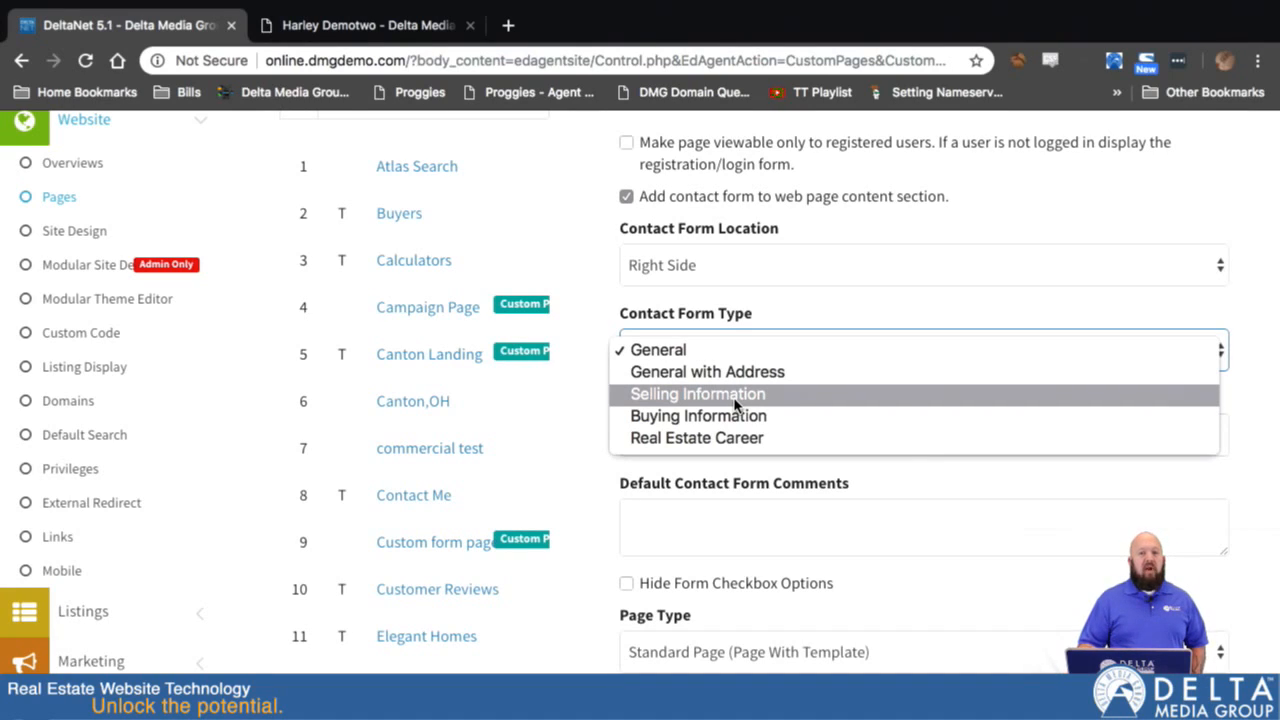
{"action": "left_click", "coordinate": [683, 398]}
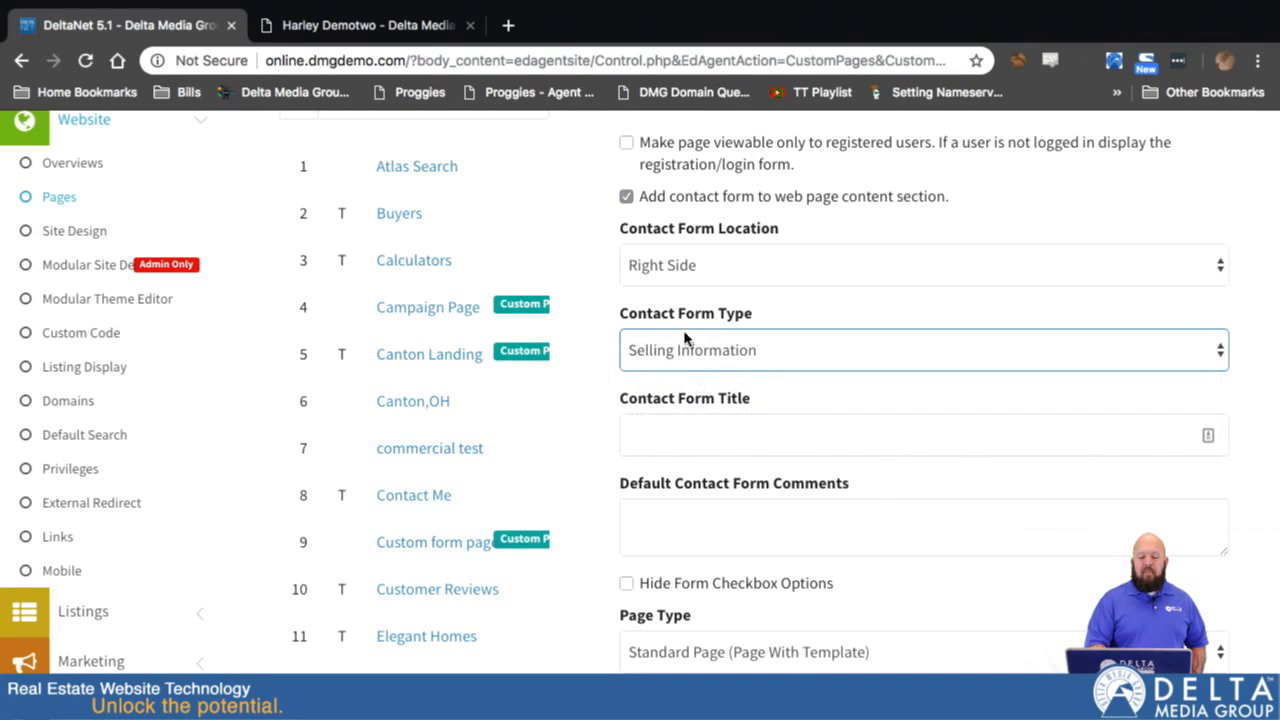
Set the contact form title to "This is my title".
{"action": "left_click", "coordinate": [809, 427]}
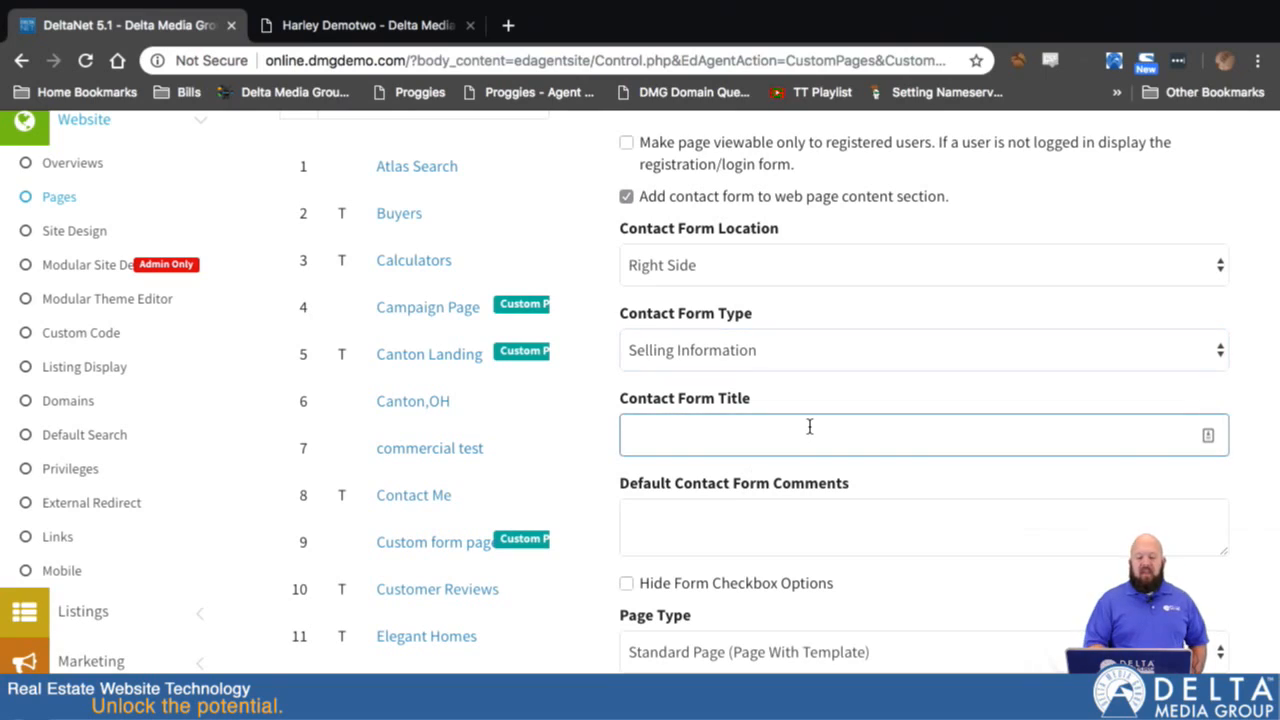
{"action": "type", "text": "Title"}
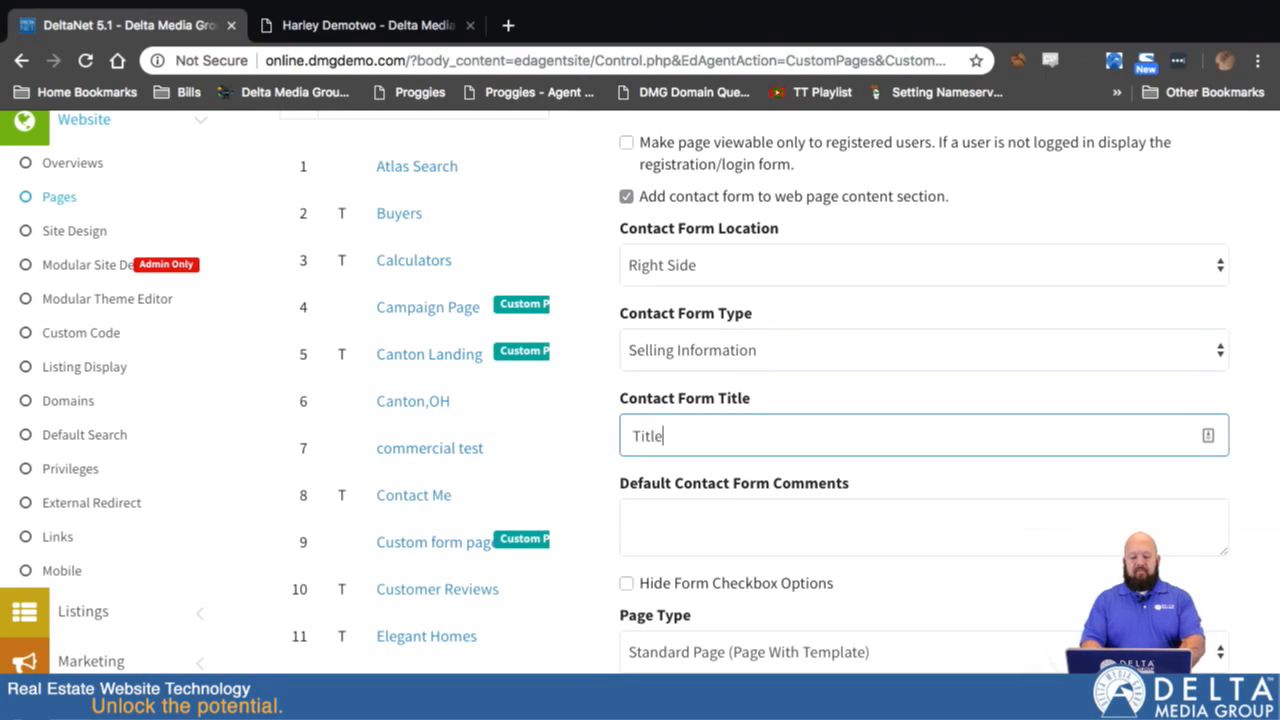
{"action": "key", "text": "ctrl+a"}
{"action": "type", "text": "This is my title"}
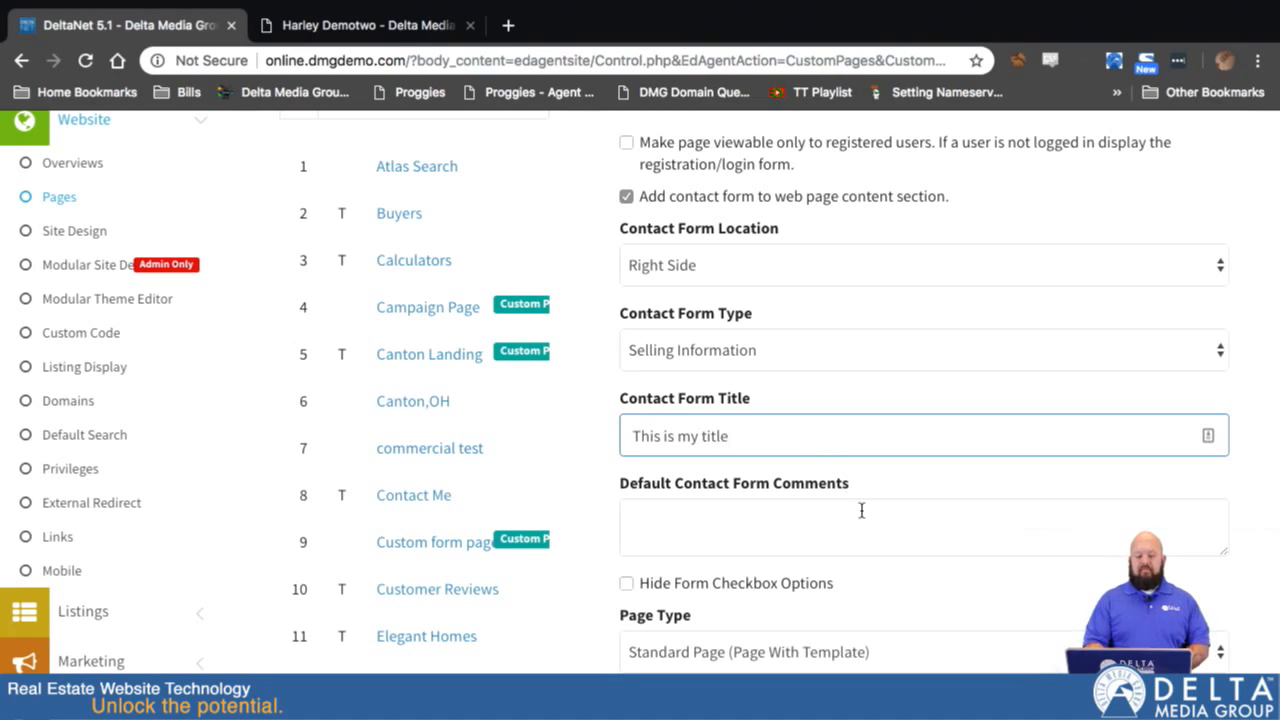
Enter "Default form comments" as the default contact form comments and hide the form checkbox options.
{"action": "left_click", "coordinate": [837, 531]}
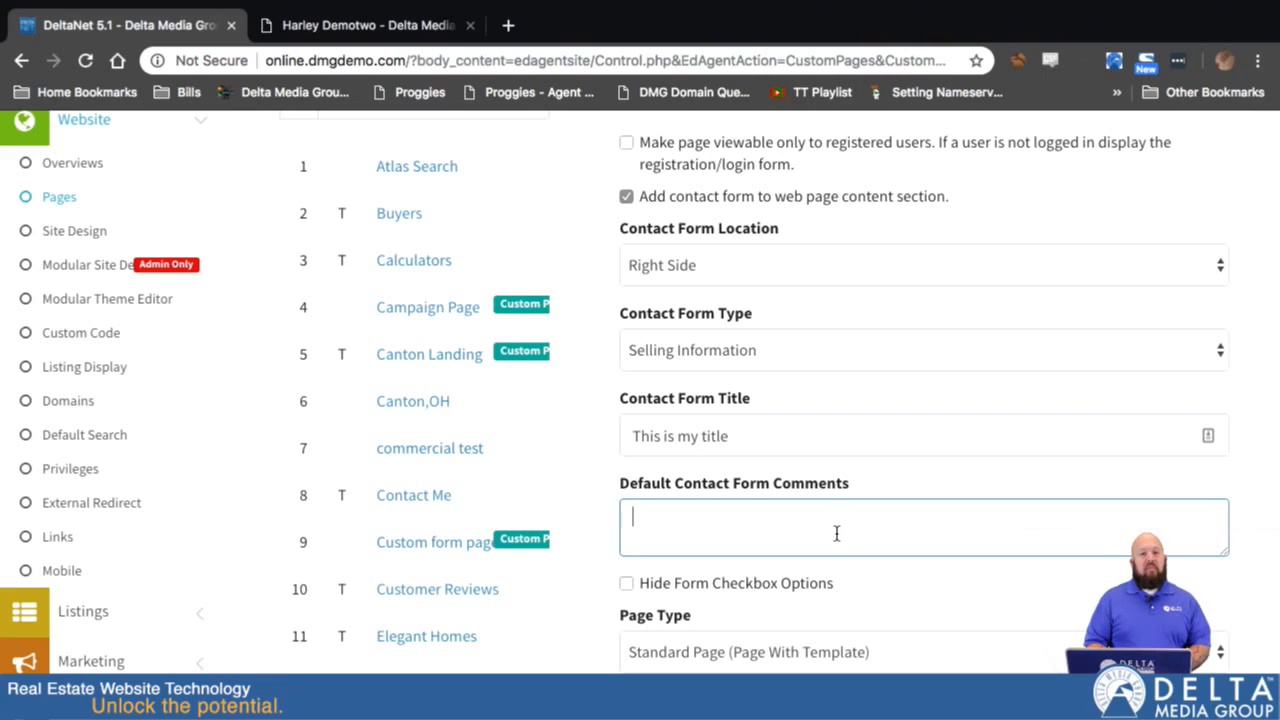
{"action": "type", "text": "D"}
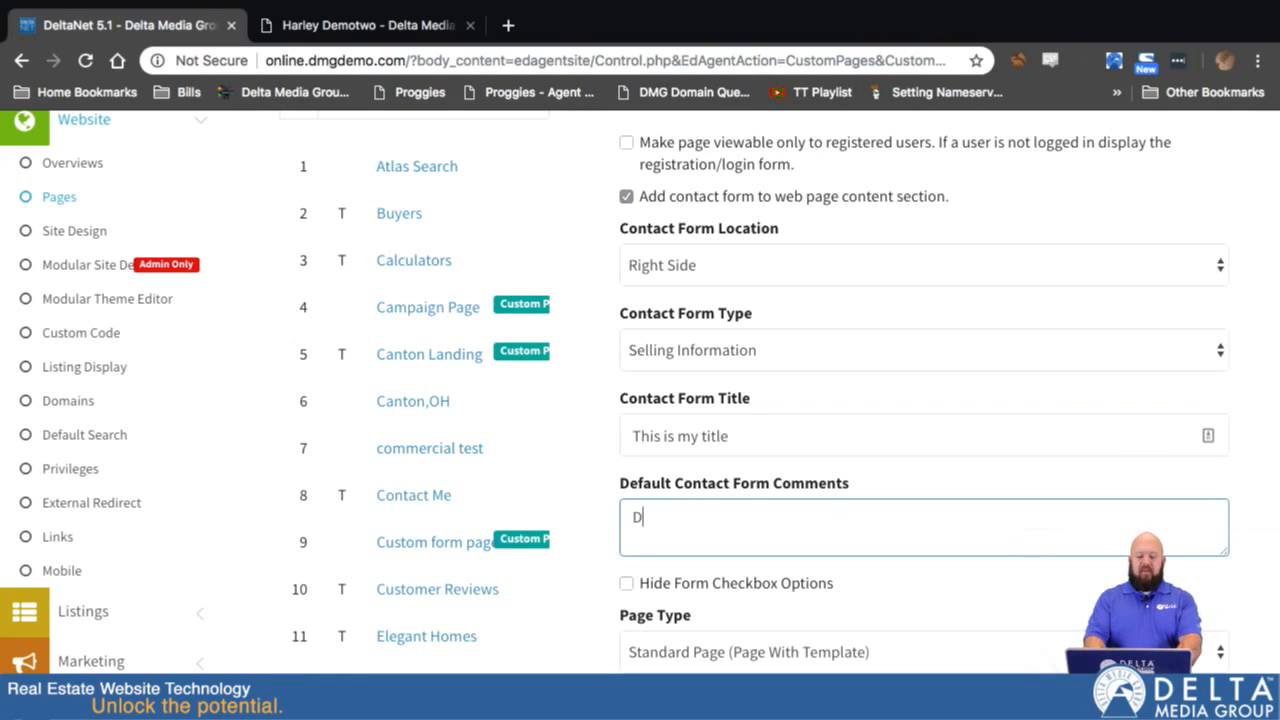
{"action": "type", "text": "efault form "}
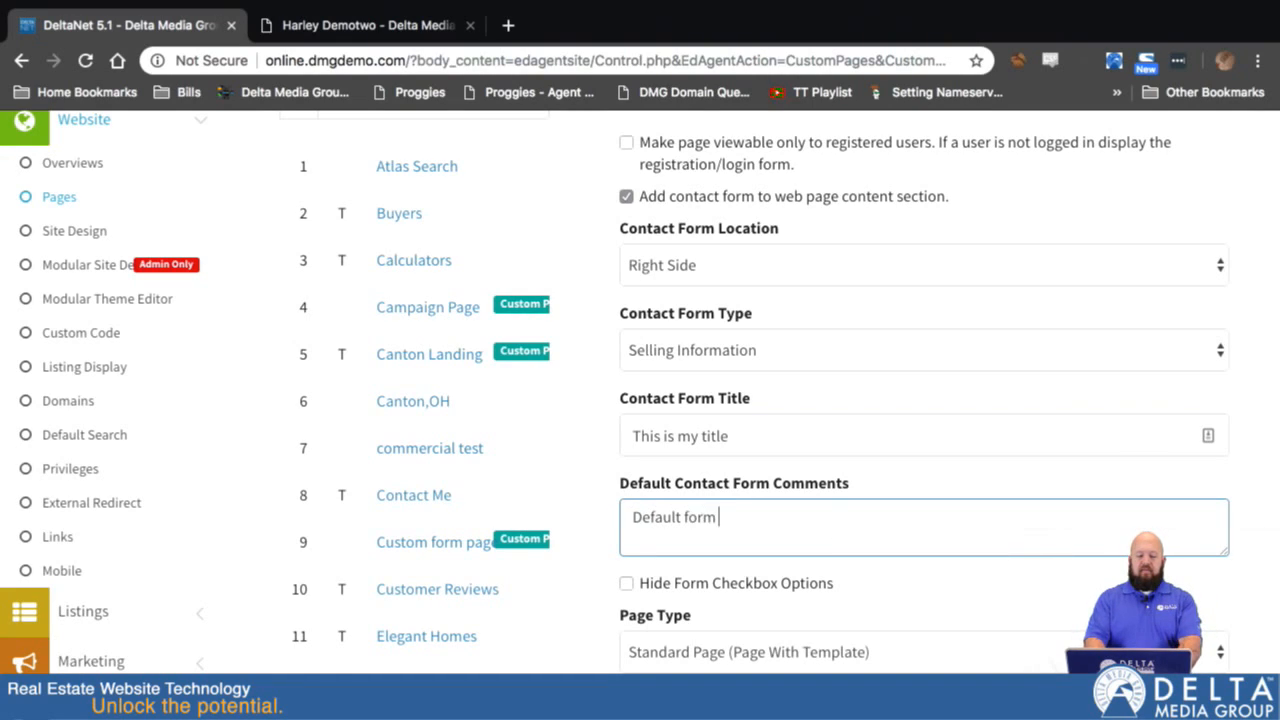
{"action": "type", "text": "comments"}
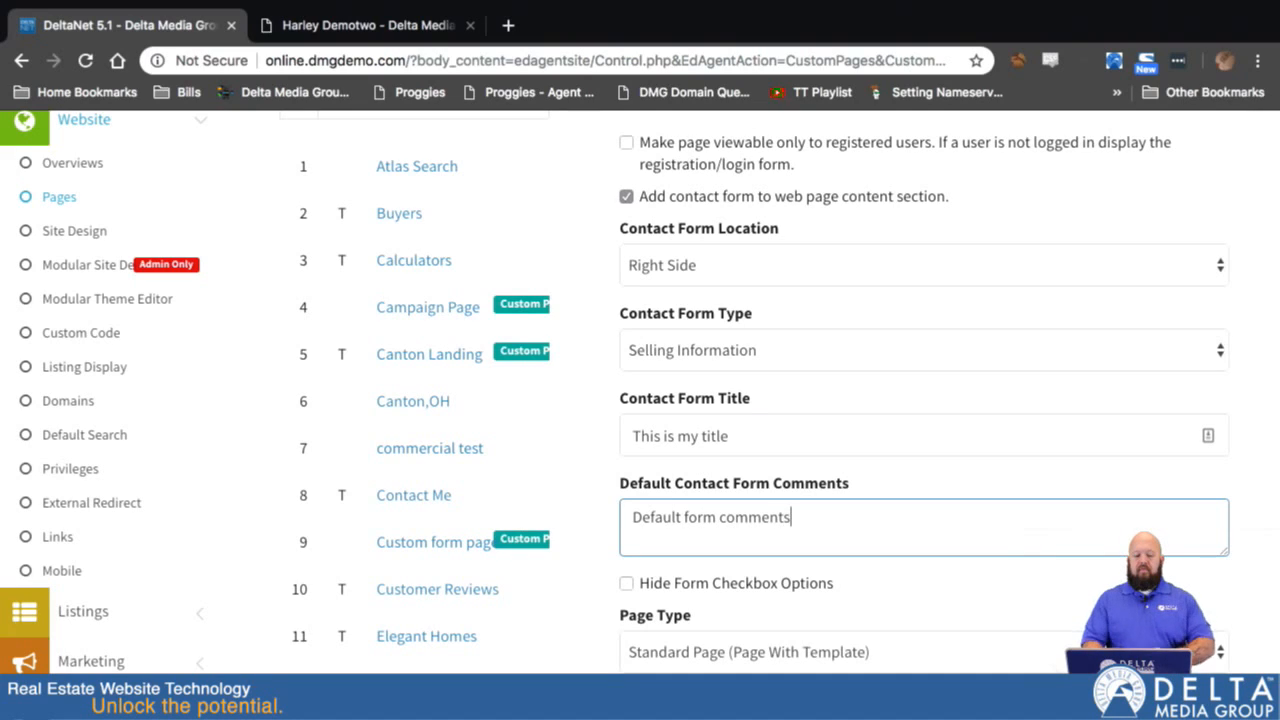
{"action": "scroll", "coordinate": [885, 620], "scroll_direction": "down", "scroll_amount": 3}
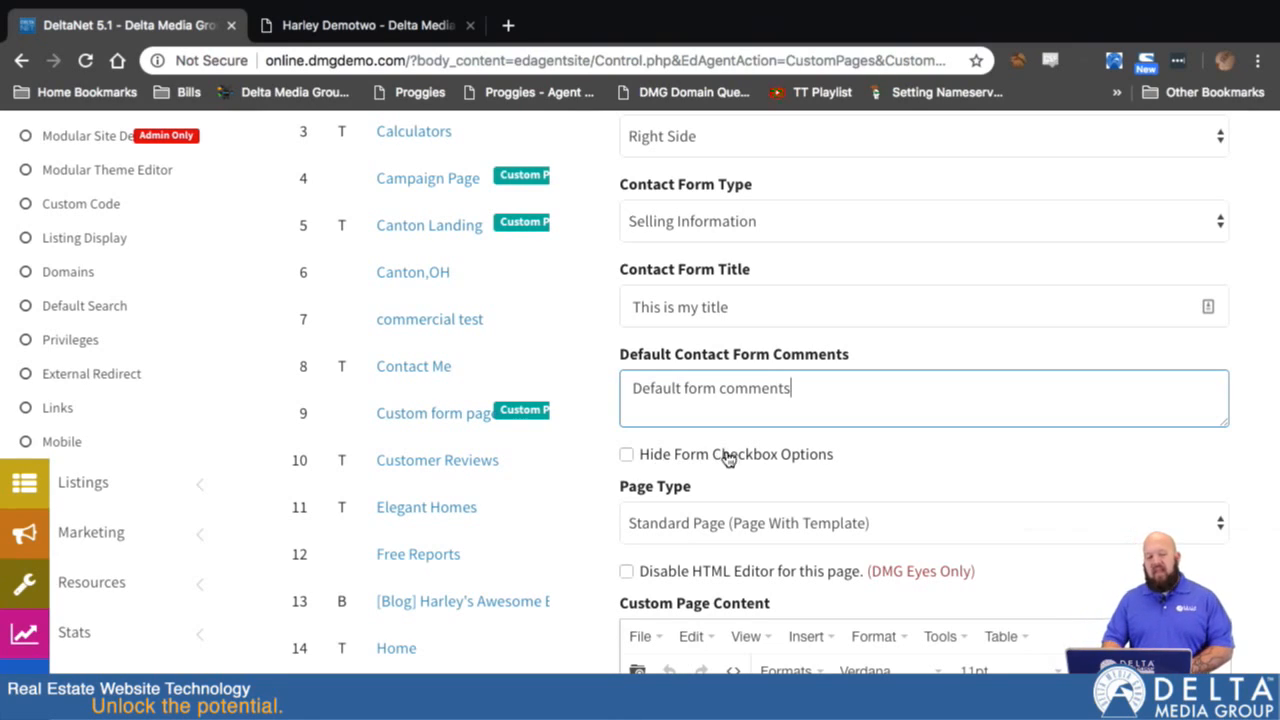
{"action": "left_click", "coordinate": [626, 458]}
Try the Standard Page With No Navigation and Squeeze Page types, and return the page type to Standard Page (Page With Template).
{"action": "scroll", "coordinate": [816, 545], "scroll_direction": "down", "scroll_amount": 3}
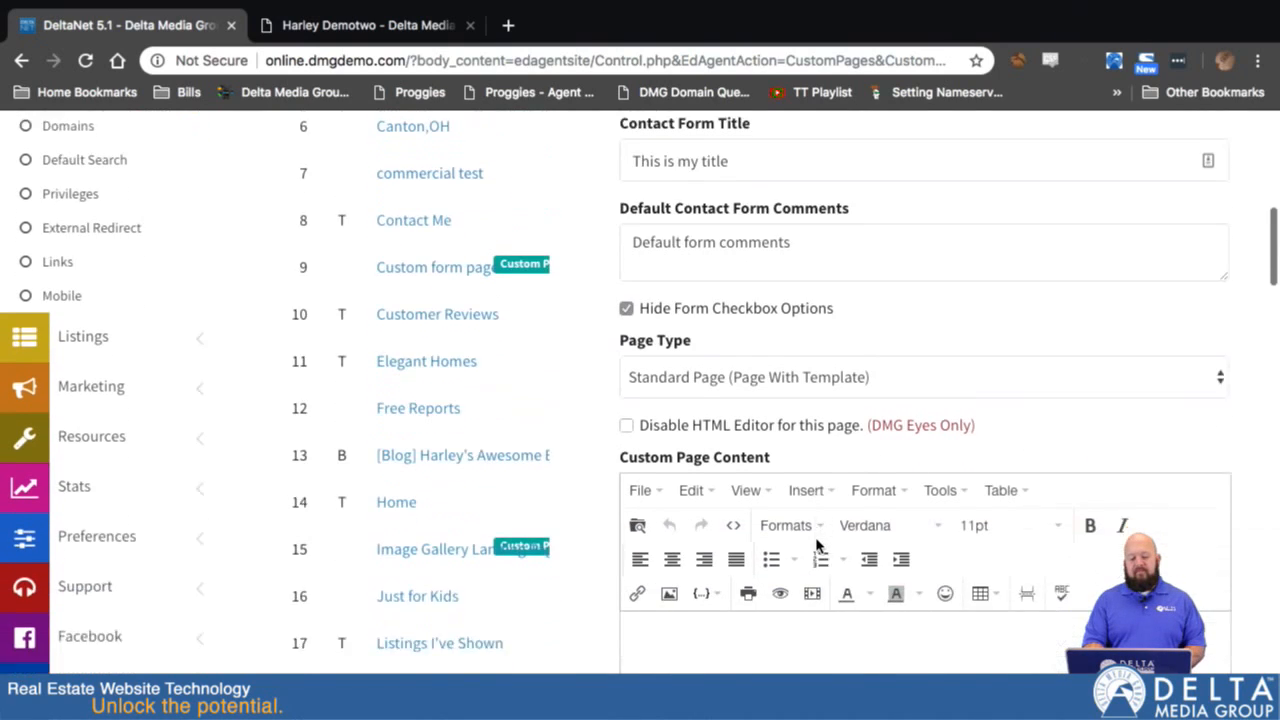
{"action": "scroll", "coordinate": [816, 545], "scroll_direction": "up", "scroll_amount": 1}
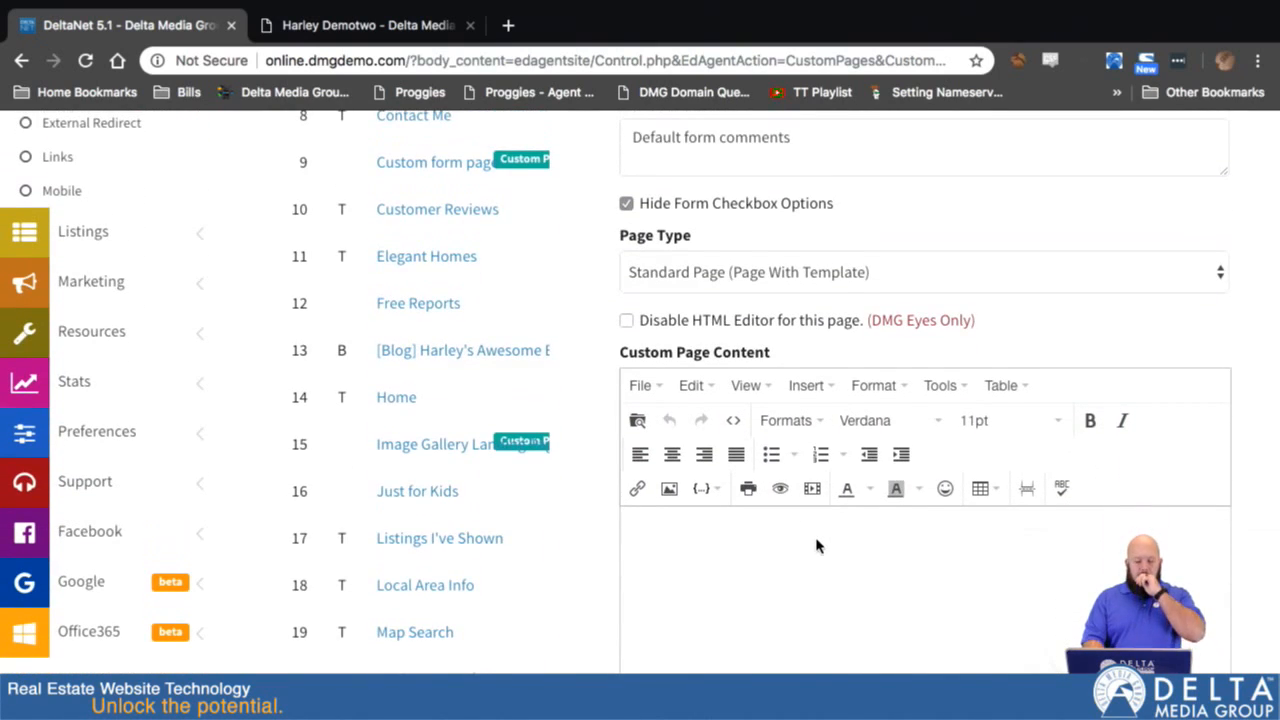
{"action": "left_click", "coordinate": [896, 276]}
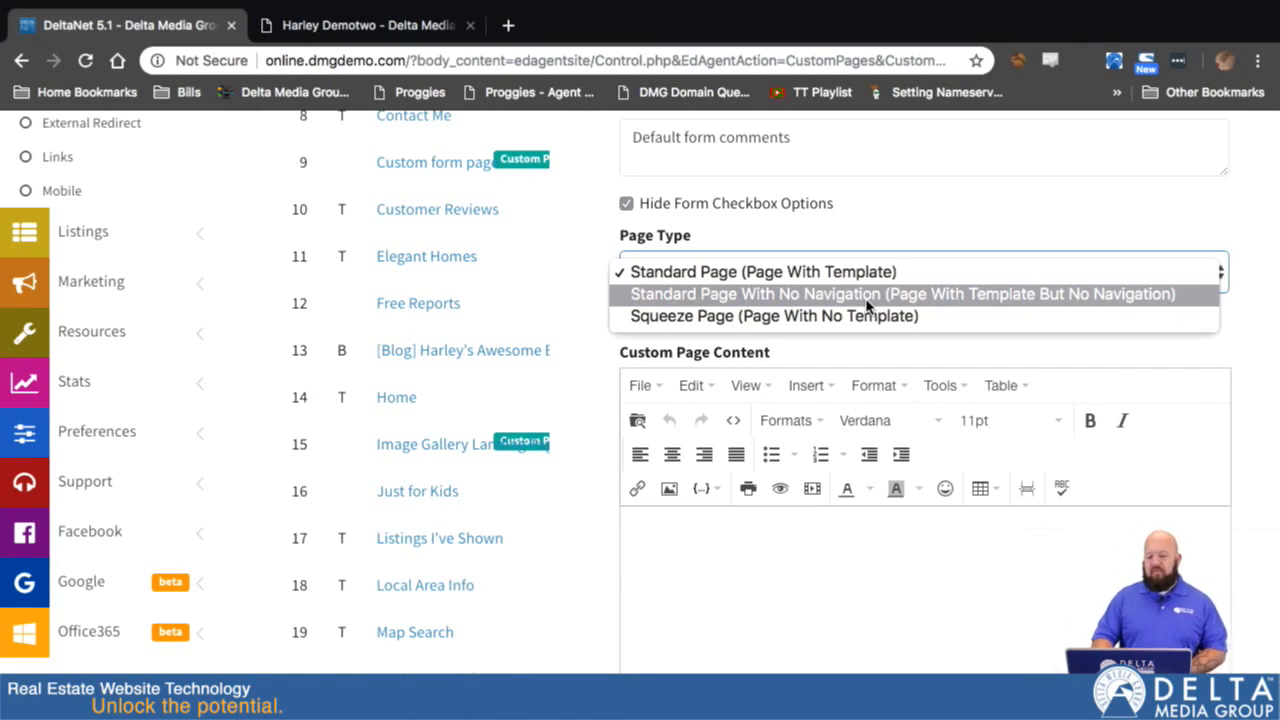
{"action": "left_click", "coordinate": [776, 296]}
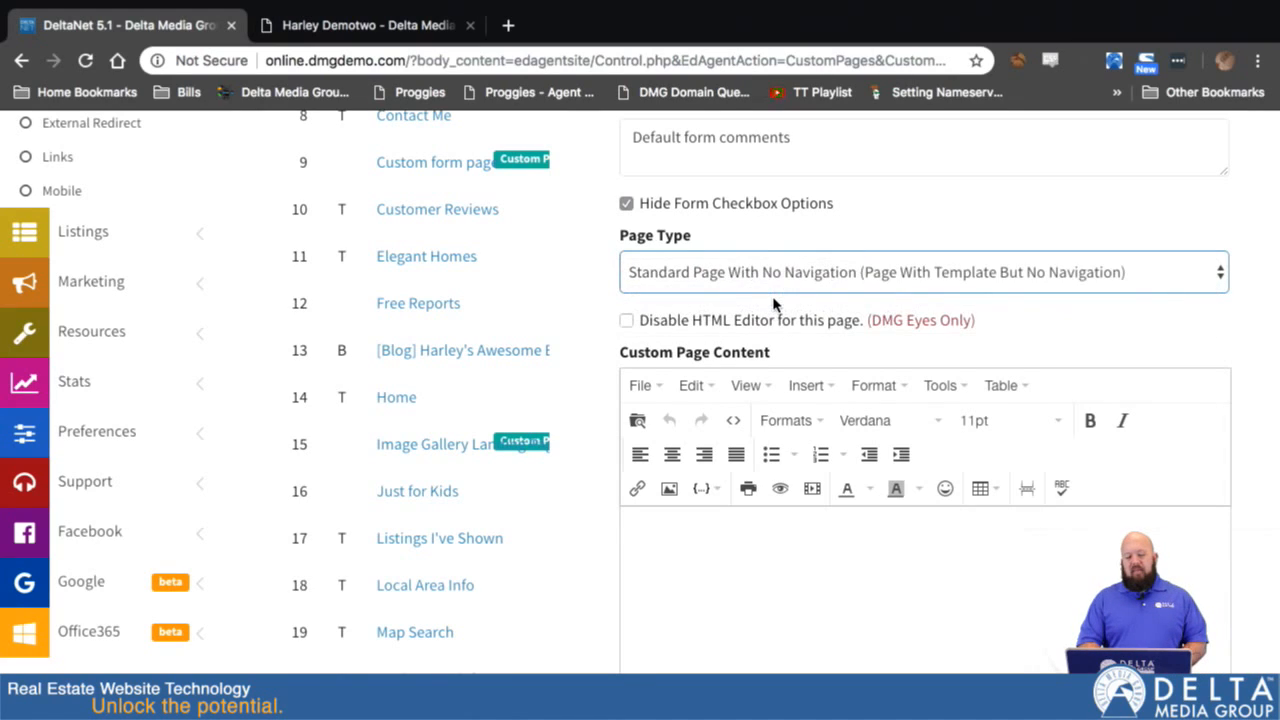
{"action": "left_click", "coordinate": [1216, 277]}
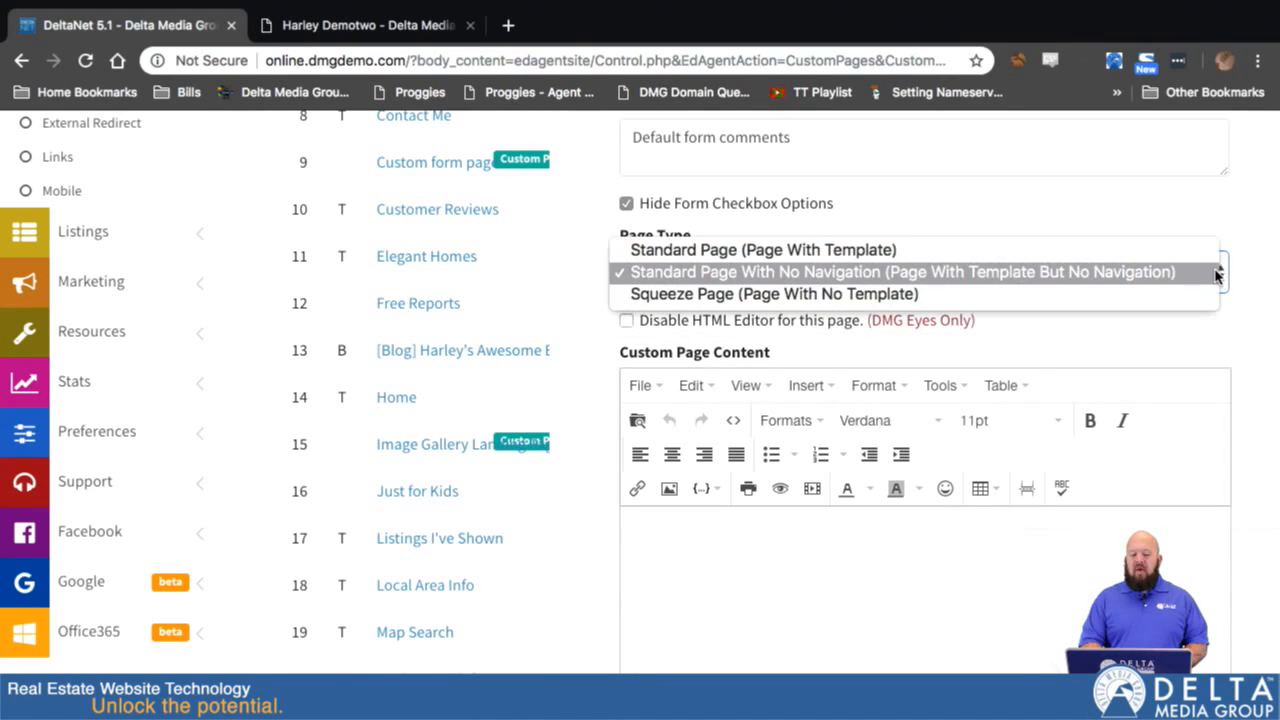
{"action": "left_click", "coordinate": [1048, 297]}
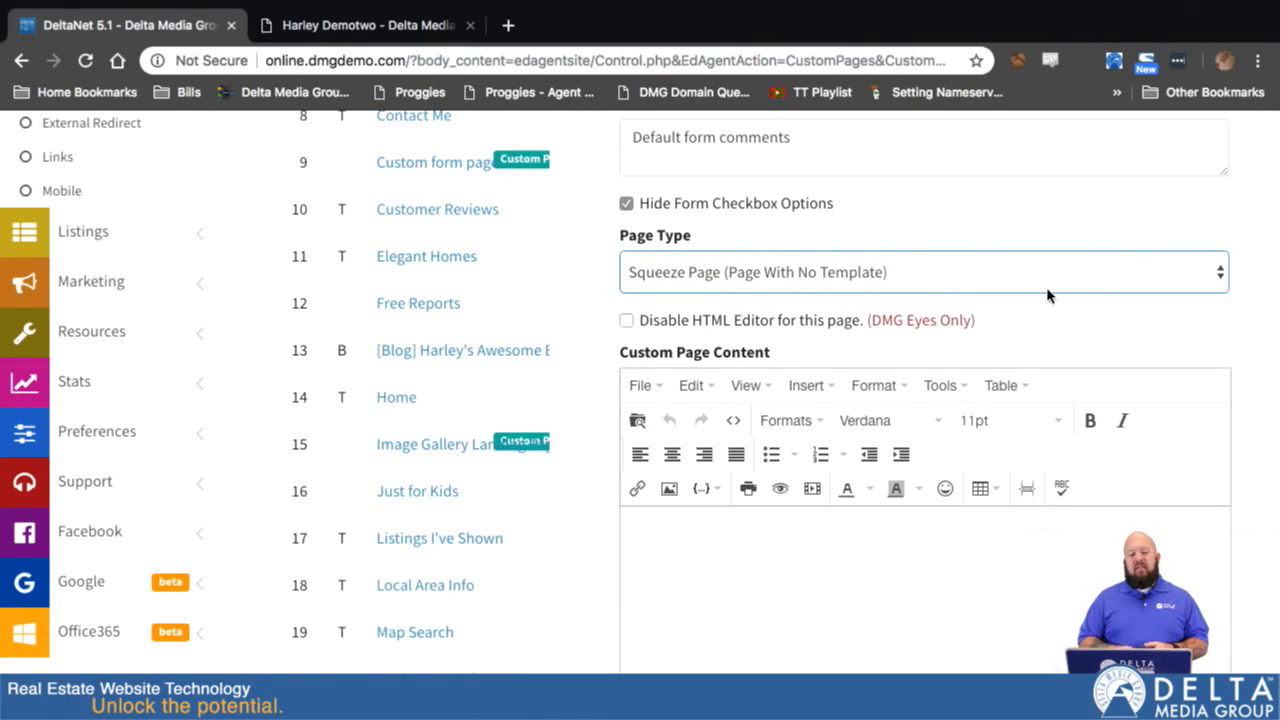
{"action": "scroll", "coordinate": [960, 598], "scroll_direction": "down", "scroll_amount": 1}
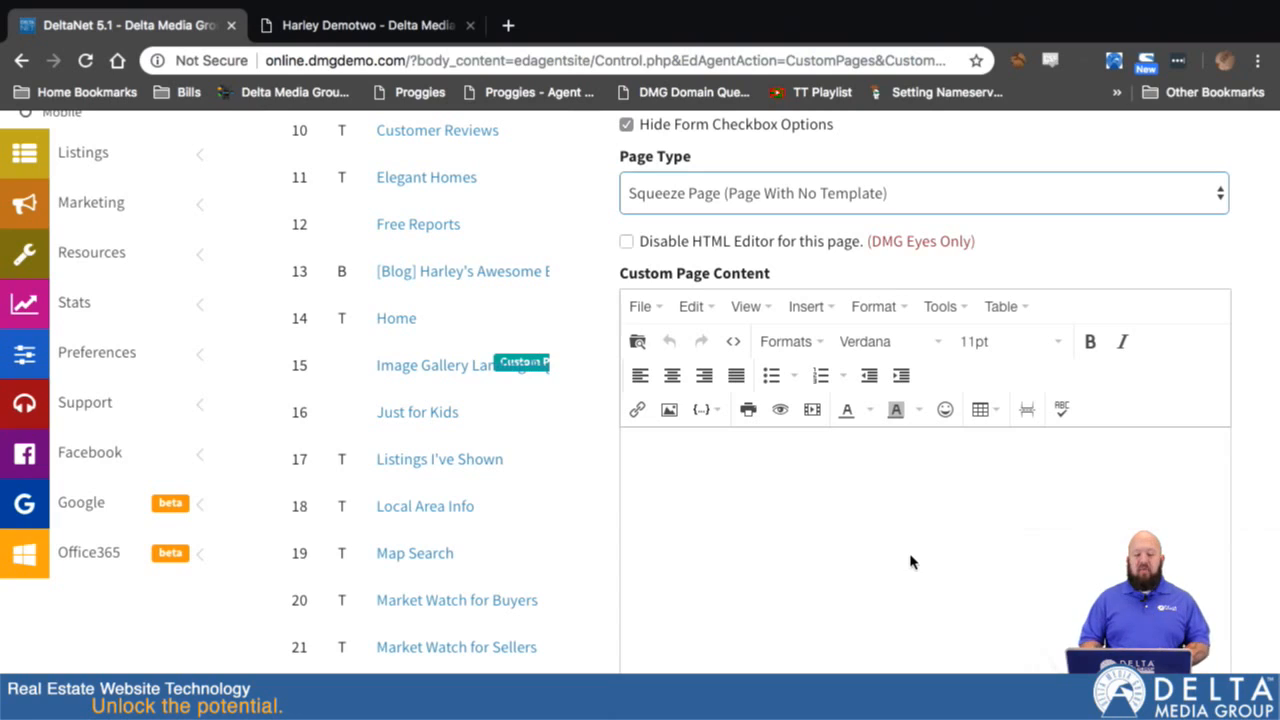
{"action": "left_click", "coordinate": [726, 206]}
{"action": "left_click", "coordinate": [729, 149]}
Enter "Put some page content here." as the custom page content.
{"action": "scroll", "coordinate": [617, 338], "scroll_direction": "down", "scroll_amount": 2}
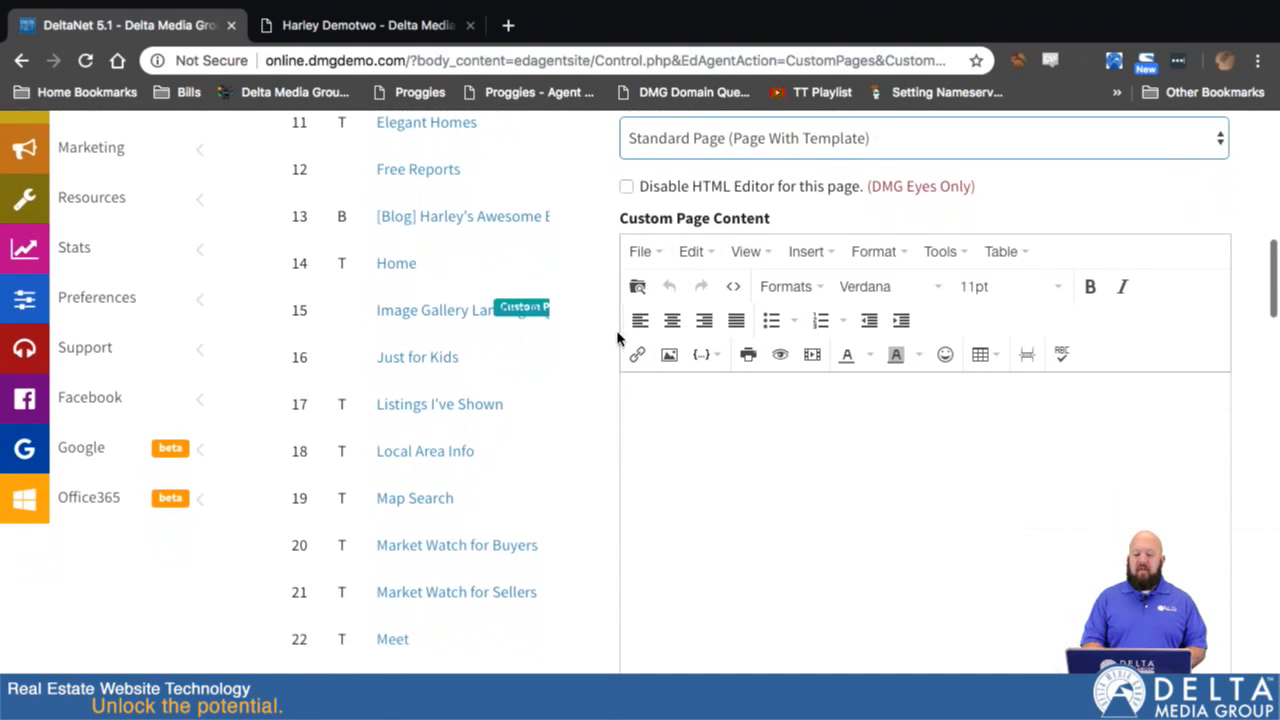
{"action": "scroll", "coordinate": [617, 338], "scroll_direction": "down", "scroll_amount": 2}
{"action": "left_click", "coordinate": [632, 340]}
{"action": "type", "text": "Put some page content here"}
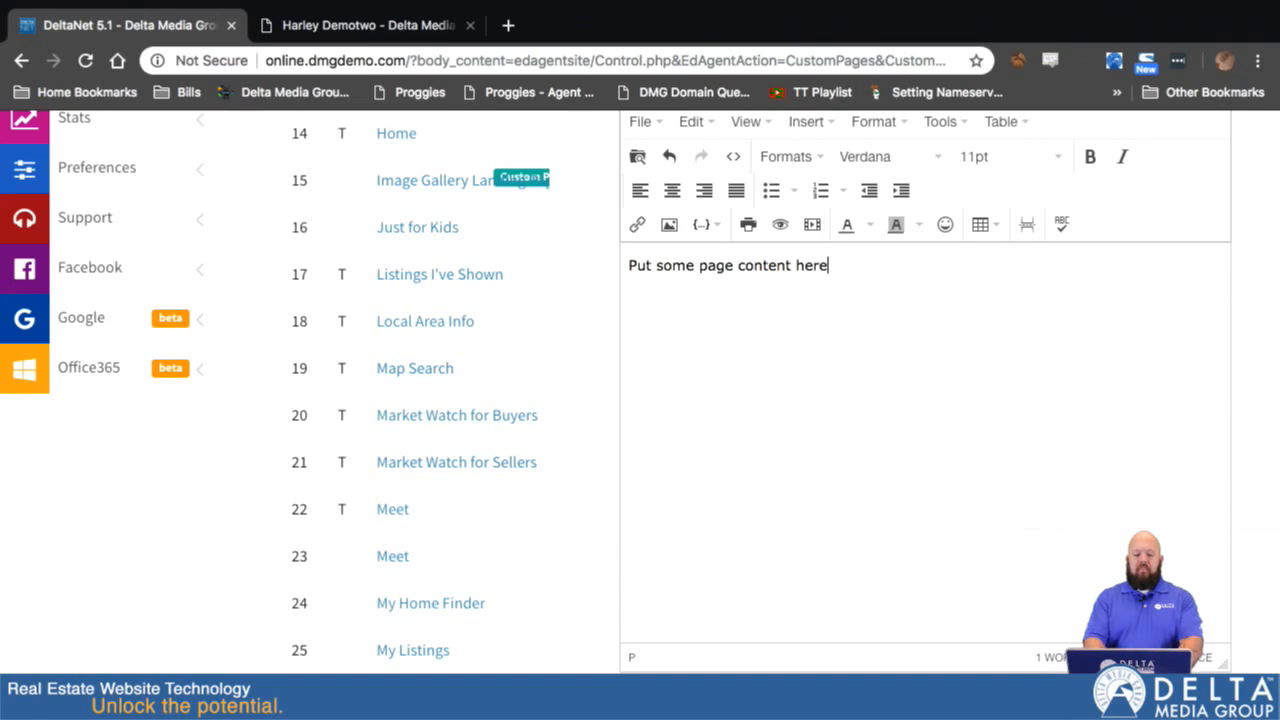
{"action": "type", "text": "."}
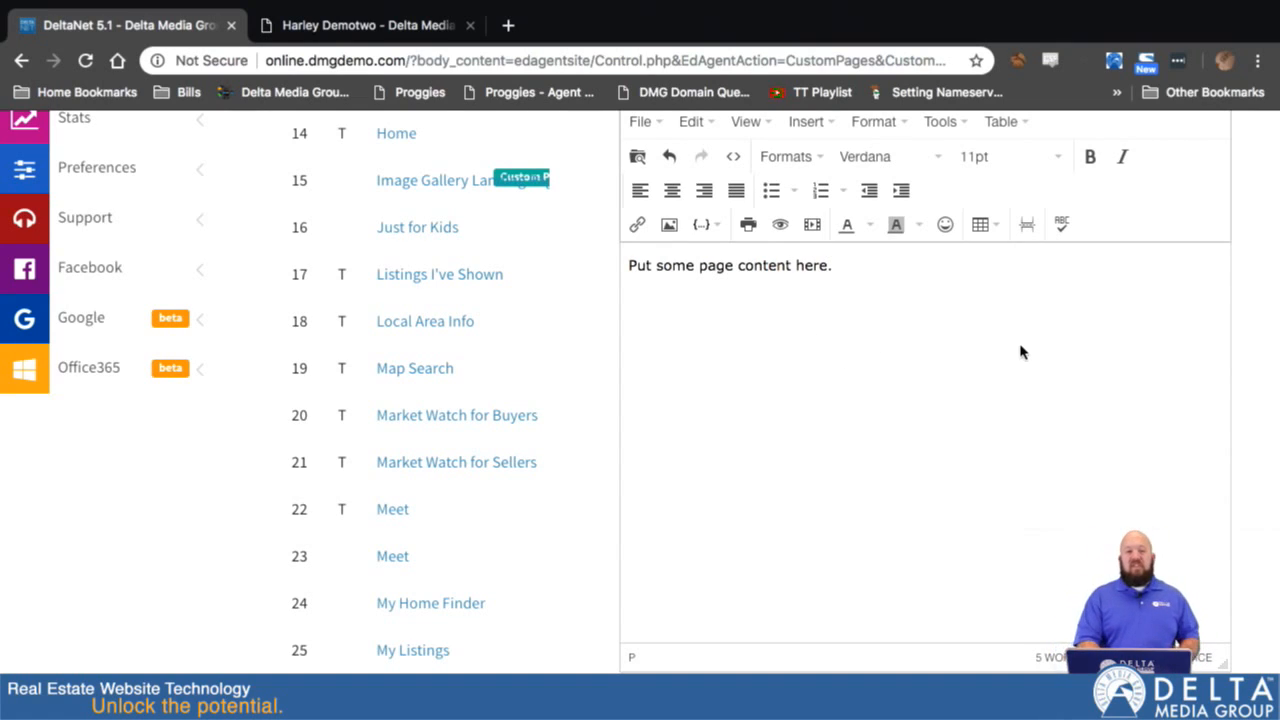
Format the line "Put some page content here." as Heading 1.
{"action": "scroll", "coordinate": [1018, 300], "scroll_direction": "up", "scroll_amount": 2}
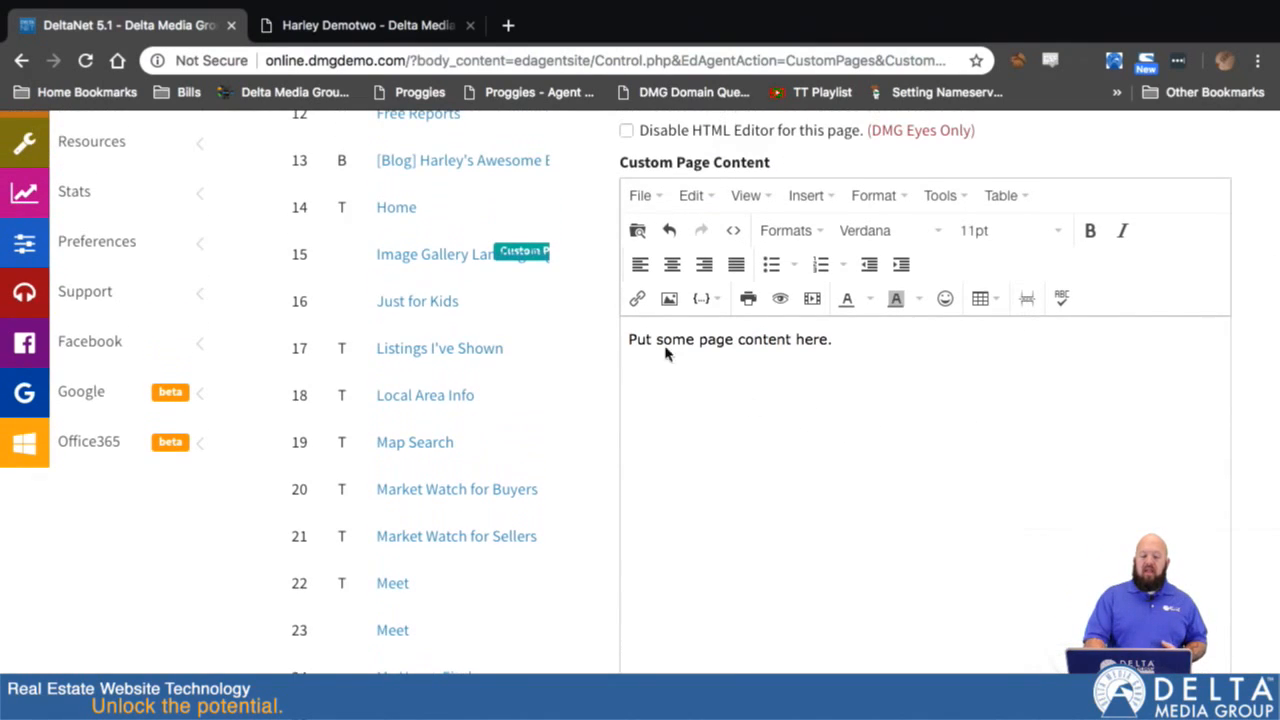
{"action": "left_click_drag", "start_coordinate": [629, 340], "coordinate": [845, 335]}
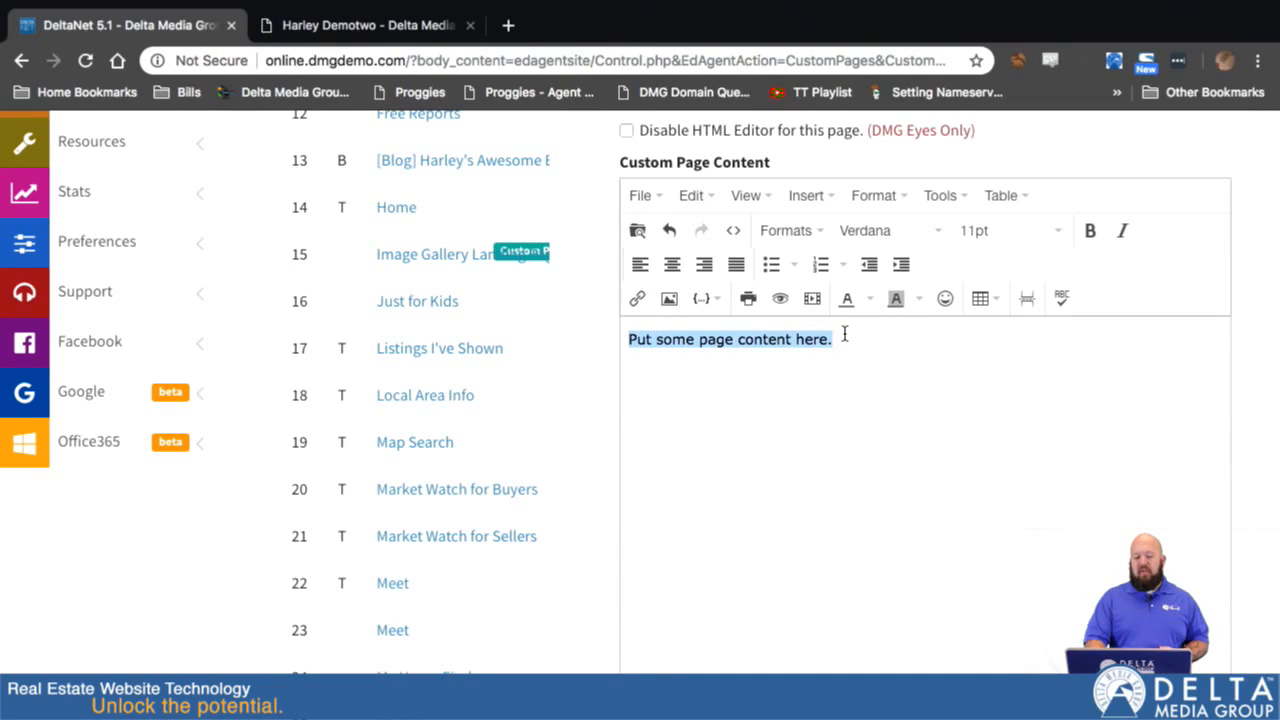
{"action": "left_click", "coordinate": [812, 232]}
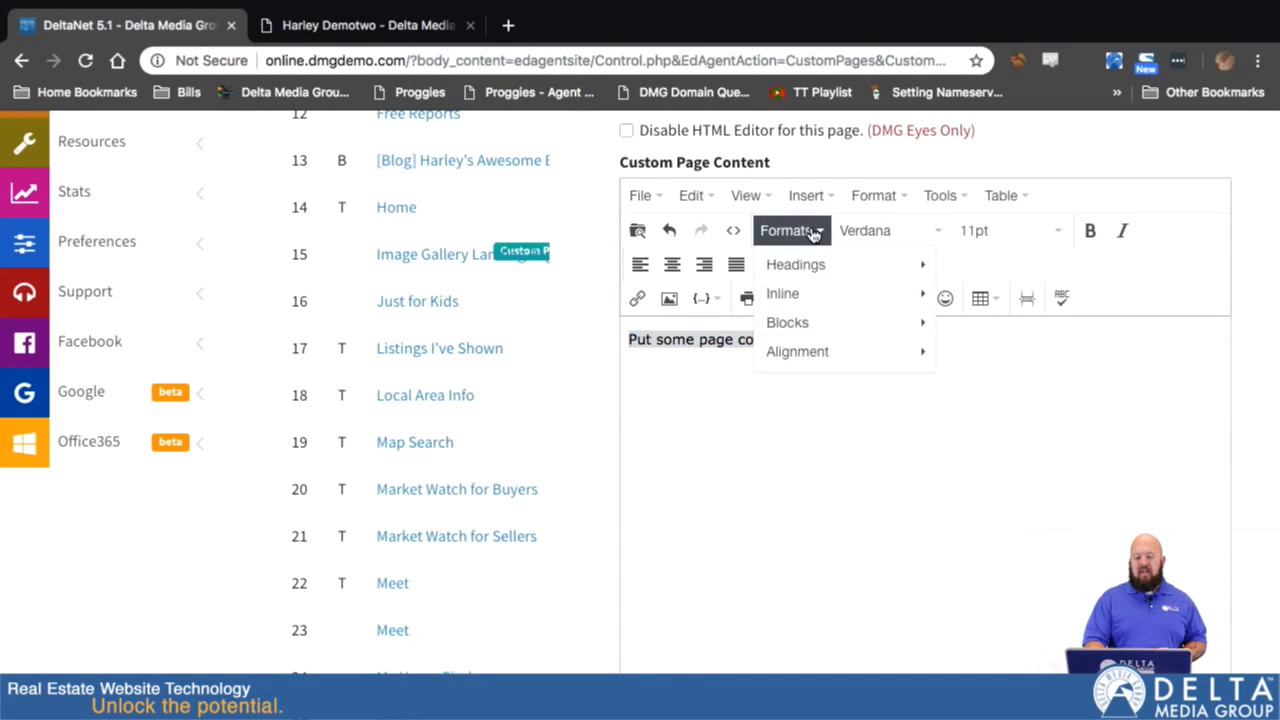
{"action": "mouse_move", "coordinate": [818, 266]}
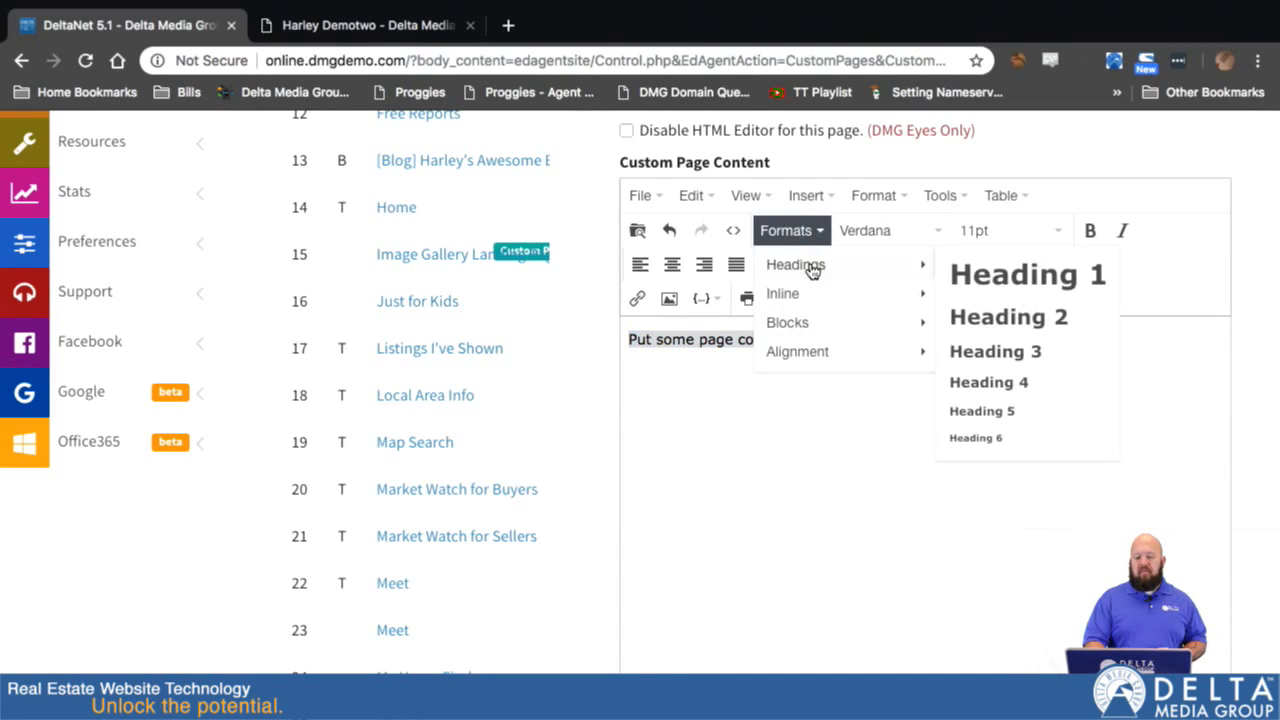
{"action": "left_click", "coordinate": [980, 280]}
{"action": "left_click", "coordinate": [1111, 366]}
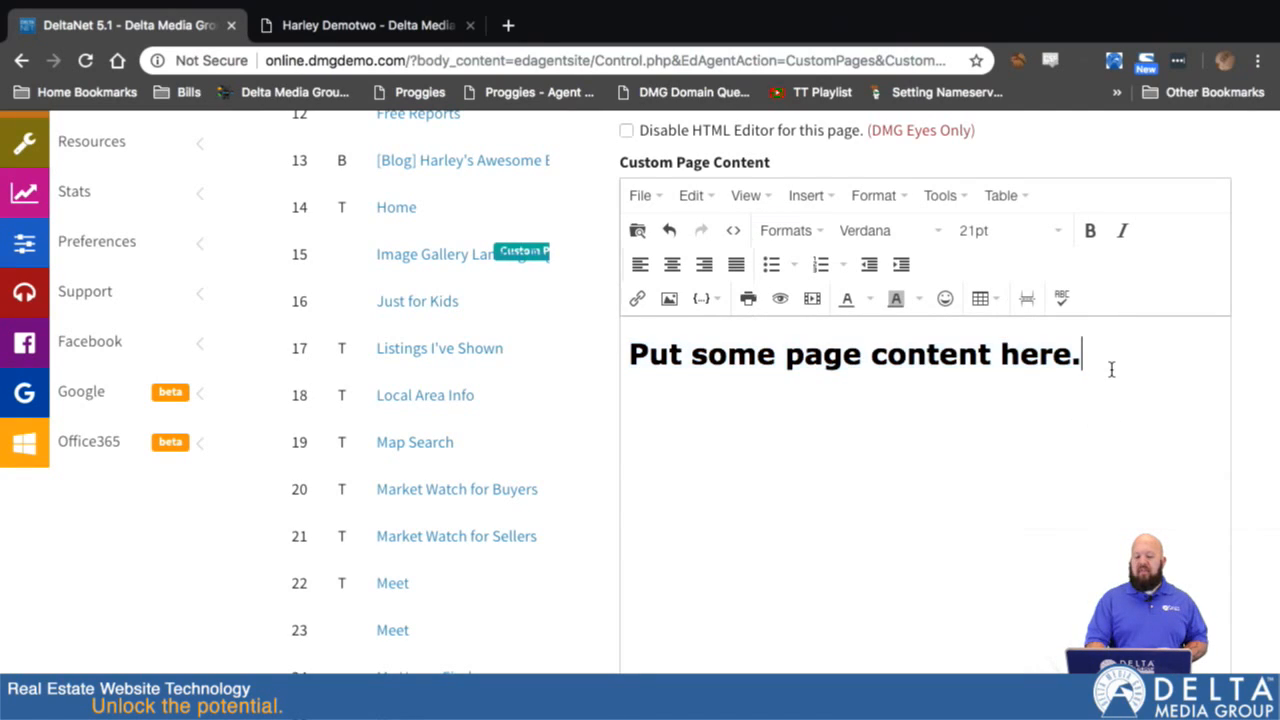
Add two paragraphs below the heading reading "This is a paragraph." and "This is a link".
{"action": "key", "text": "Return"}
{"action": "left_click", "coordinate": [806, 232]}
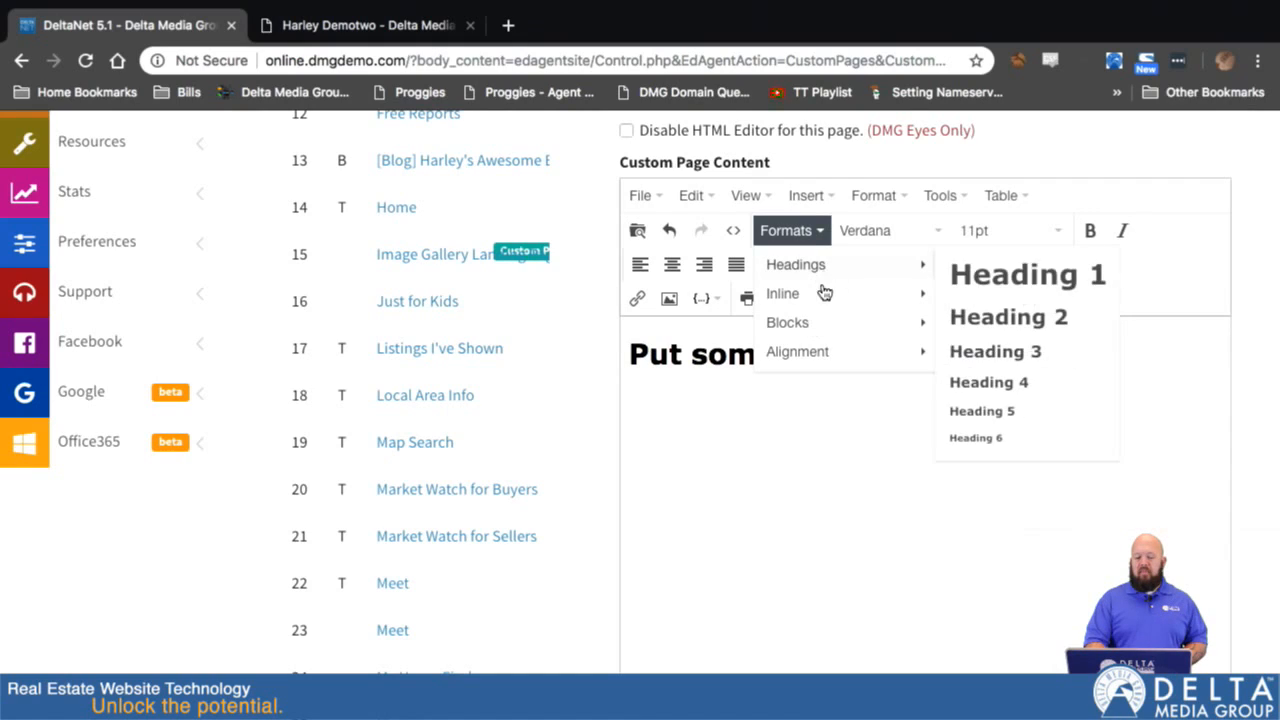
{"action": "mouse_move", "coordinate": [829, 319]}
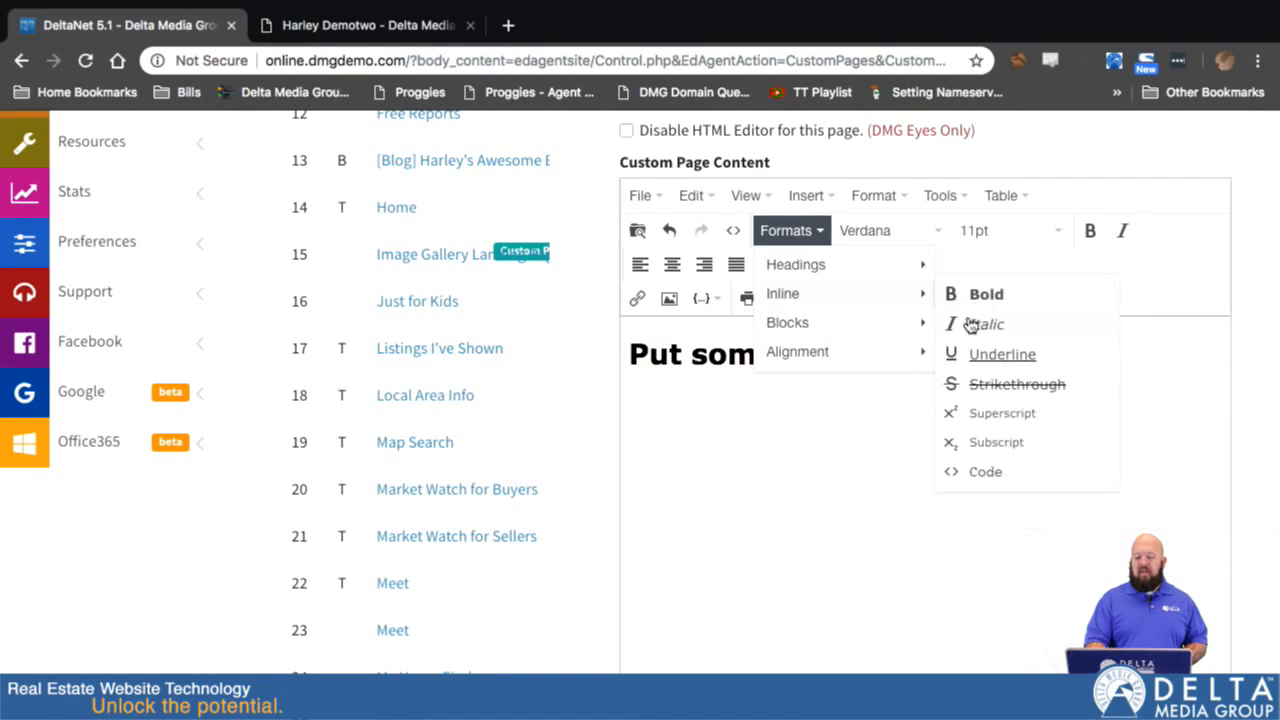
{"action": "left_click", "coordinate": [958, 325]}
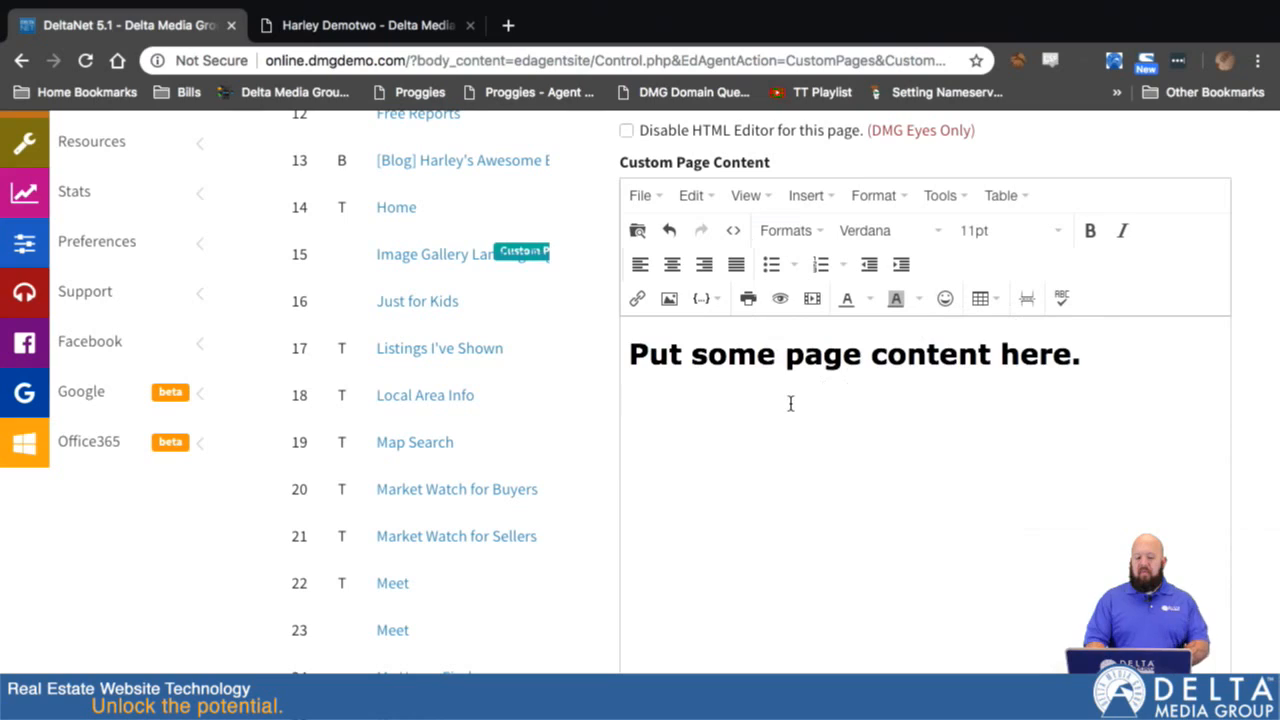
{"action": "type", "text": "This is a p"}
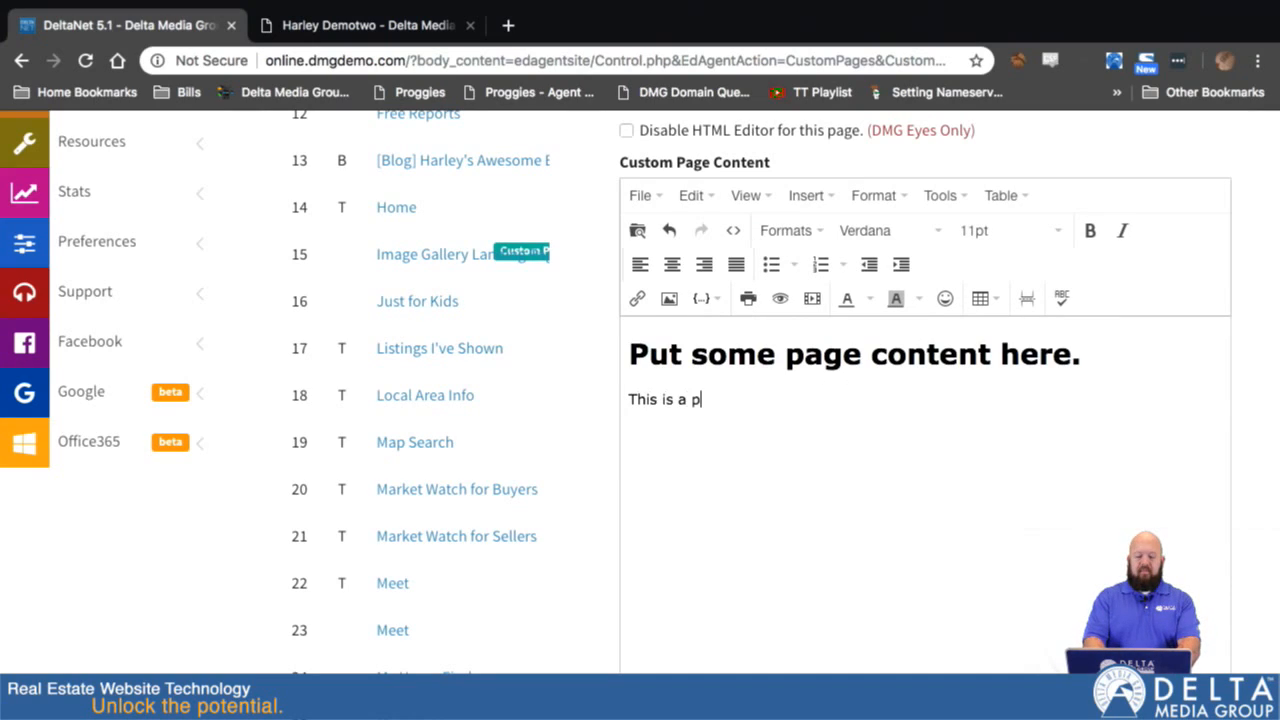
{"action": "type", "text": "aragraph."}
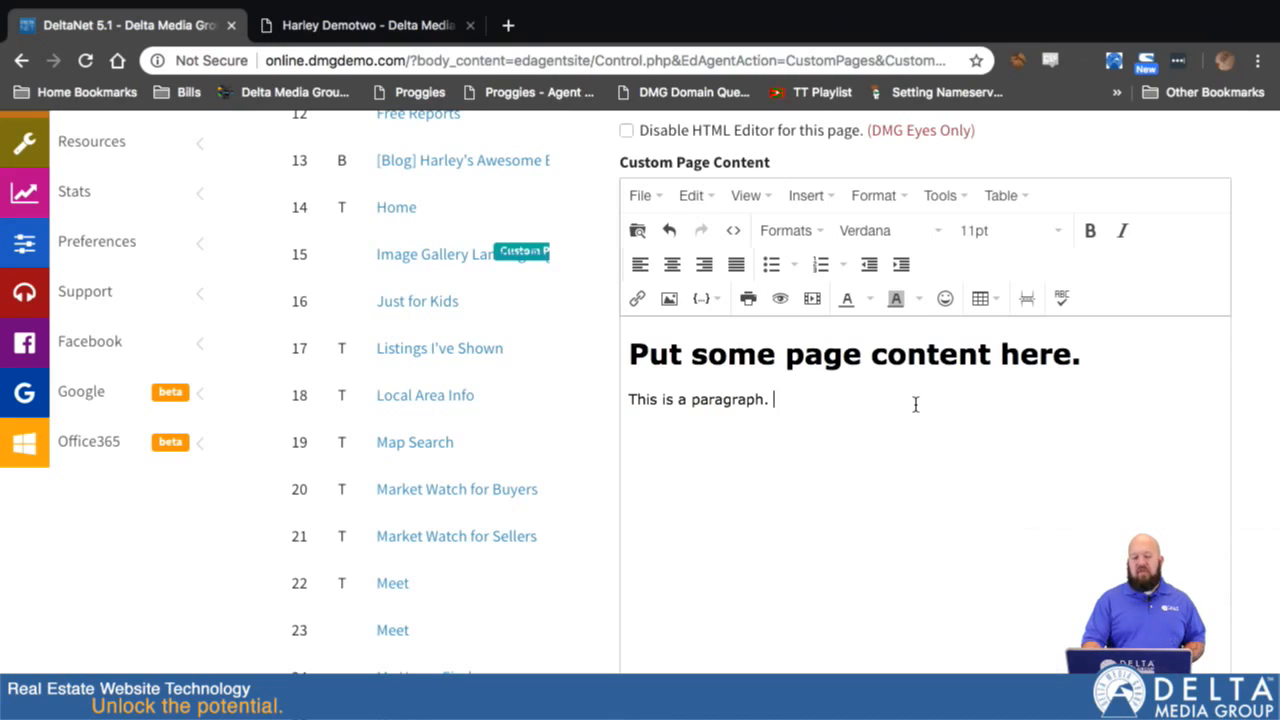
{"action": "key", "text": "Return"}
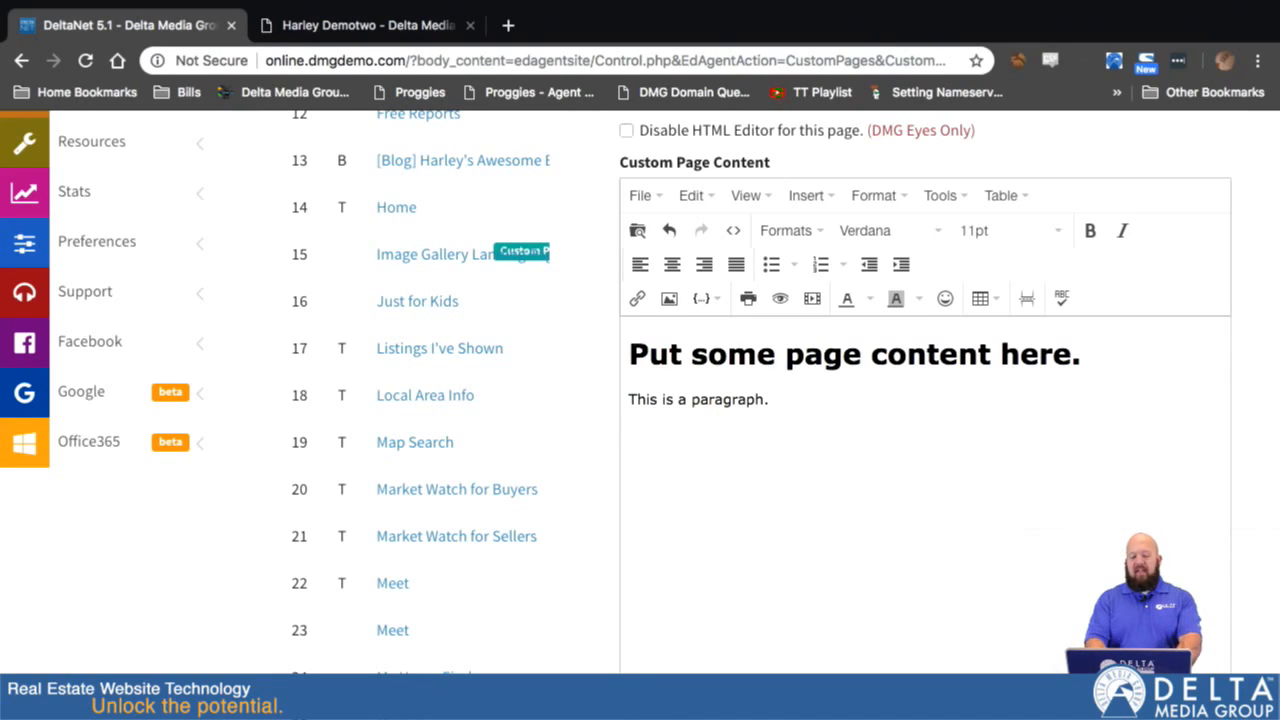
{"action": "type", "text": "This is a link"}
{"action": "key", "text": "shift+Left"}
{"action": "key", "text": "shift+Left"}
{"action": "key", "text": "shift+Left"}
{"action": "key", "text": "shift+Left"}
{"action": "key", "text": "shift+Left"}
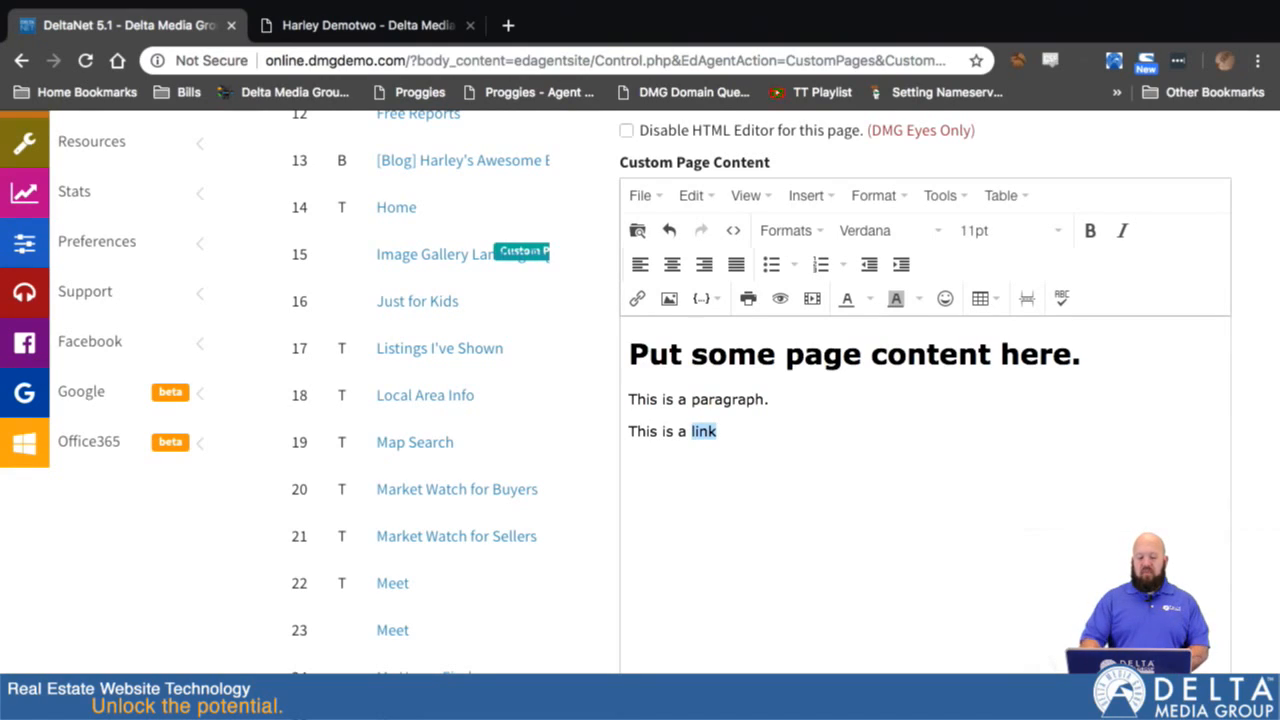
{"action": "left_click", "coordinate": [638, 299]}
{"action": "type", "text": "ht"}
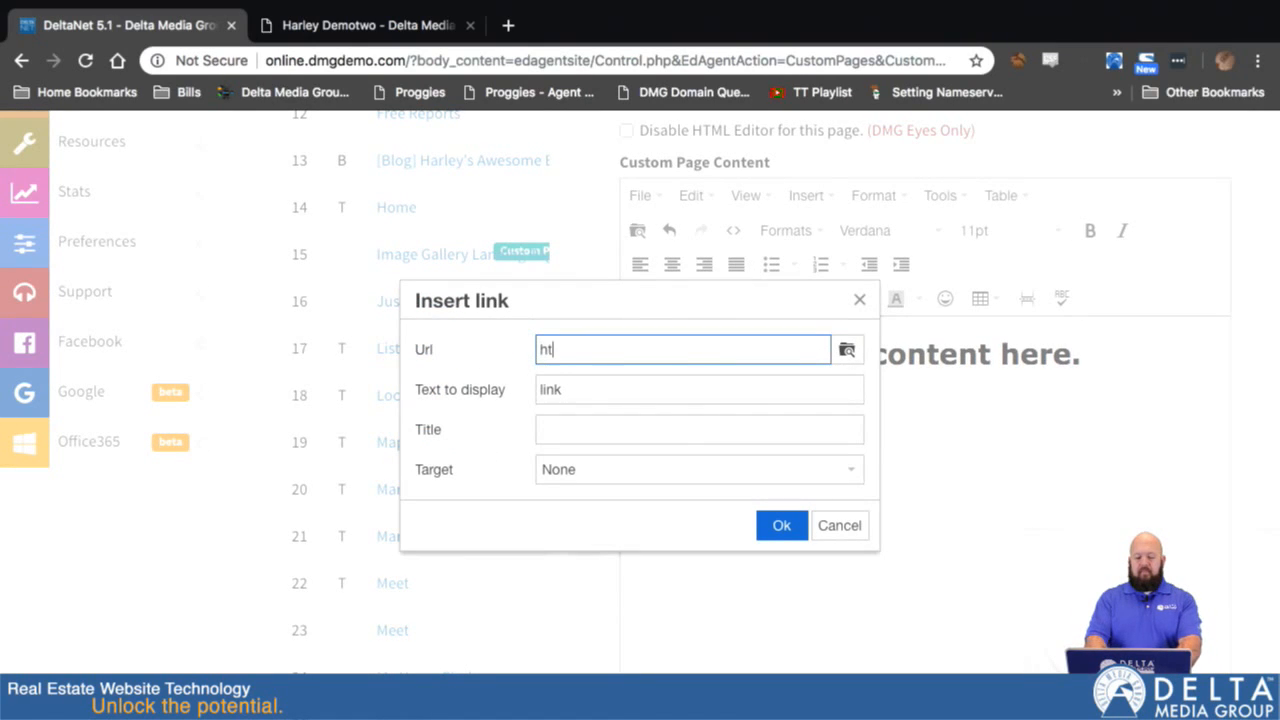
{"action": "type", "text": "tp://ww"}
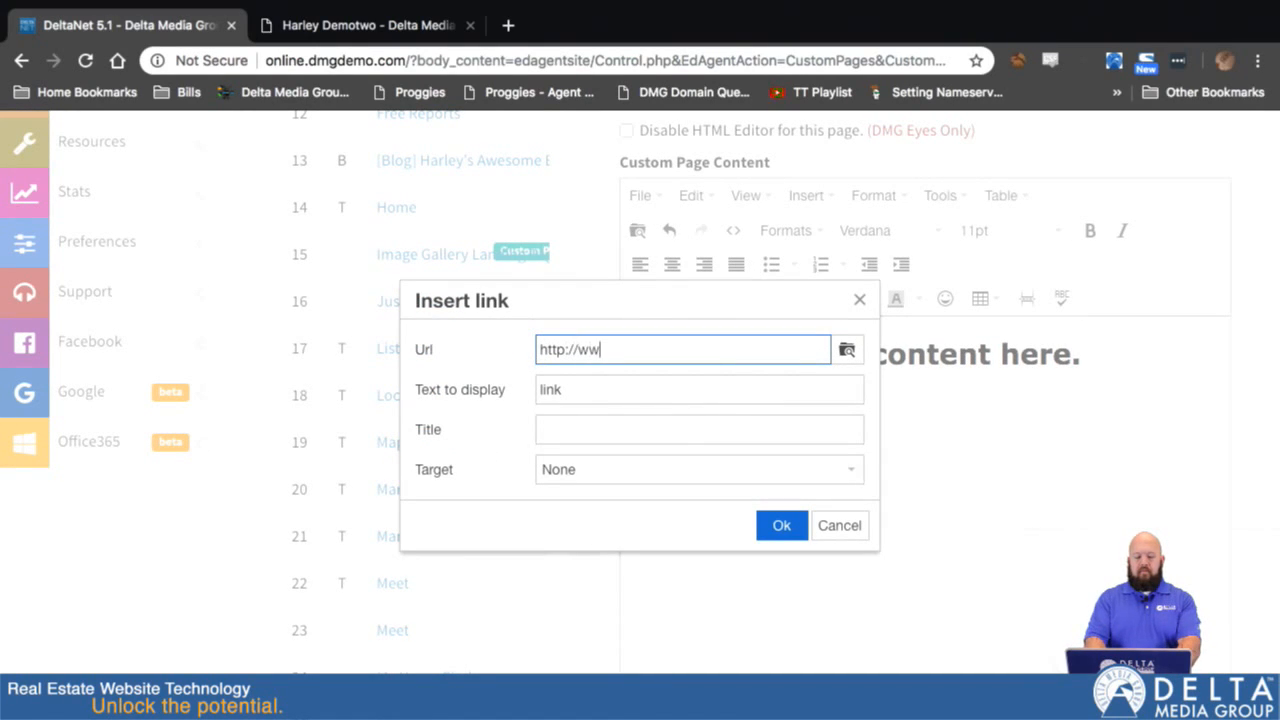
{"action": "type", "text": "w.youtube.com/"}
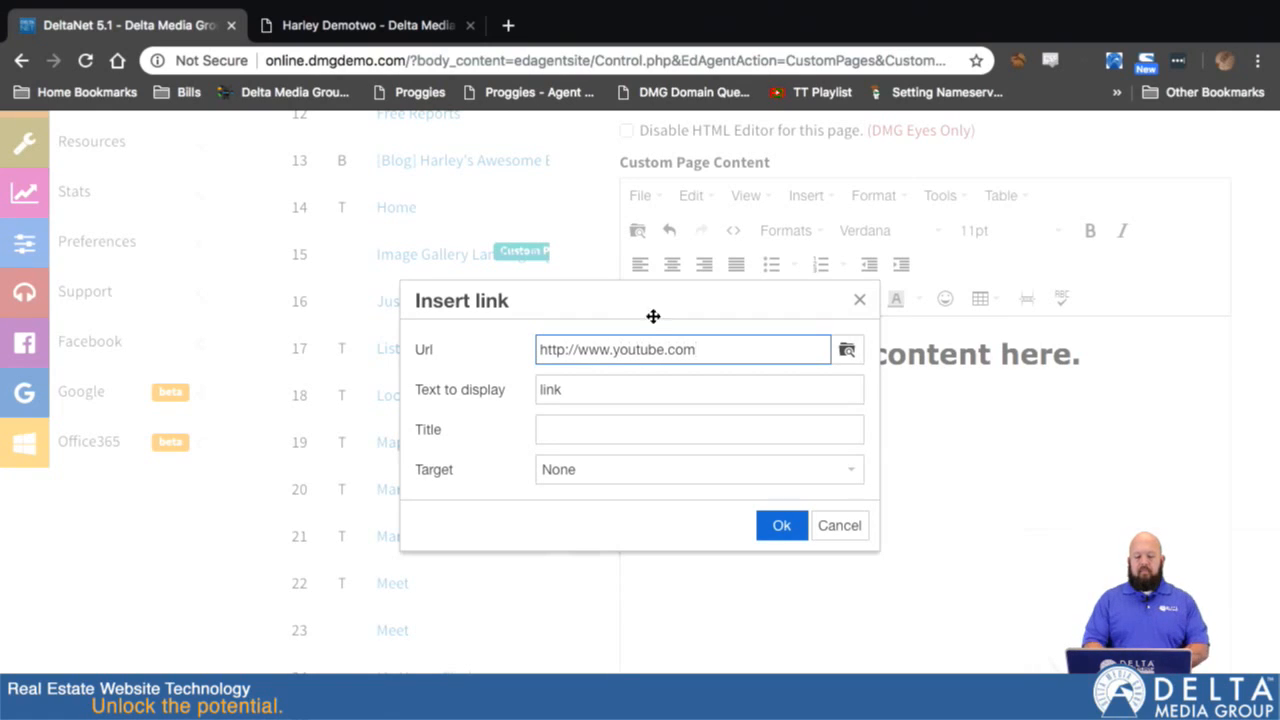
{"action": "left_click", "coordinate": [772, 526]}
{"action": "left_click", "coordinate": [730, 428]}
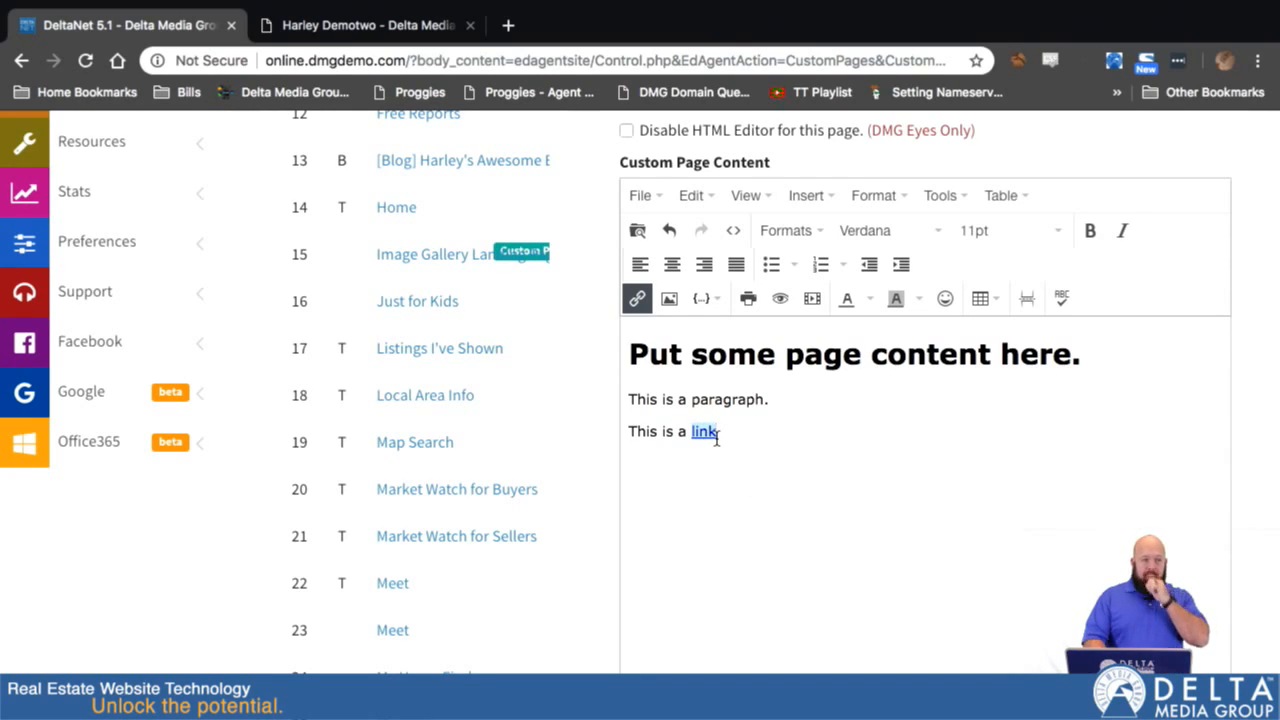
Insert the dog photo, the first IMG_20170112 image in the file manager, on a new line below the link paragraph.
{"action": "left_click", "coordinate": [734, 440]}
{"action": "key", "text": "Return"}
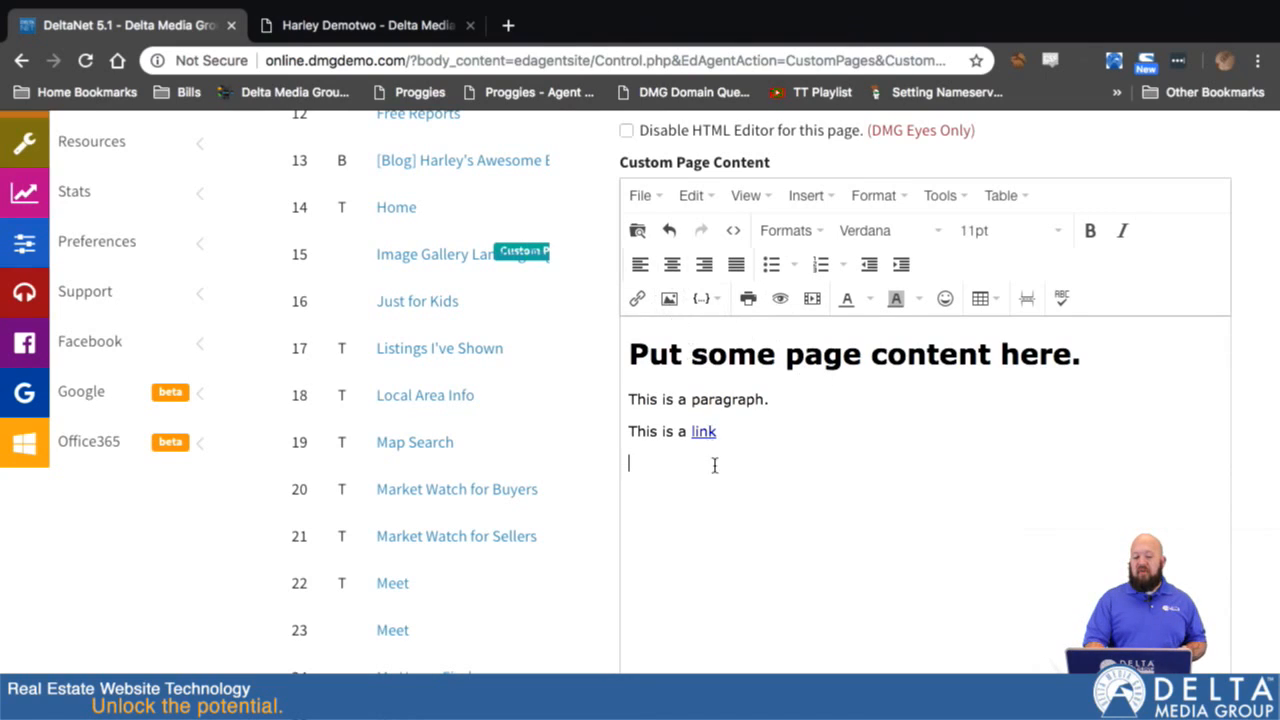
{"action": "left_click", "coordinate": [669, 298]}
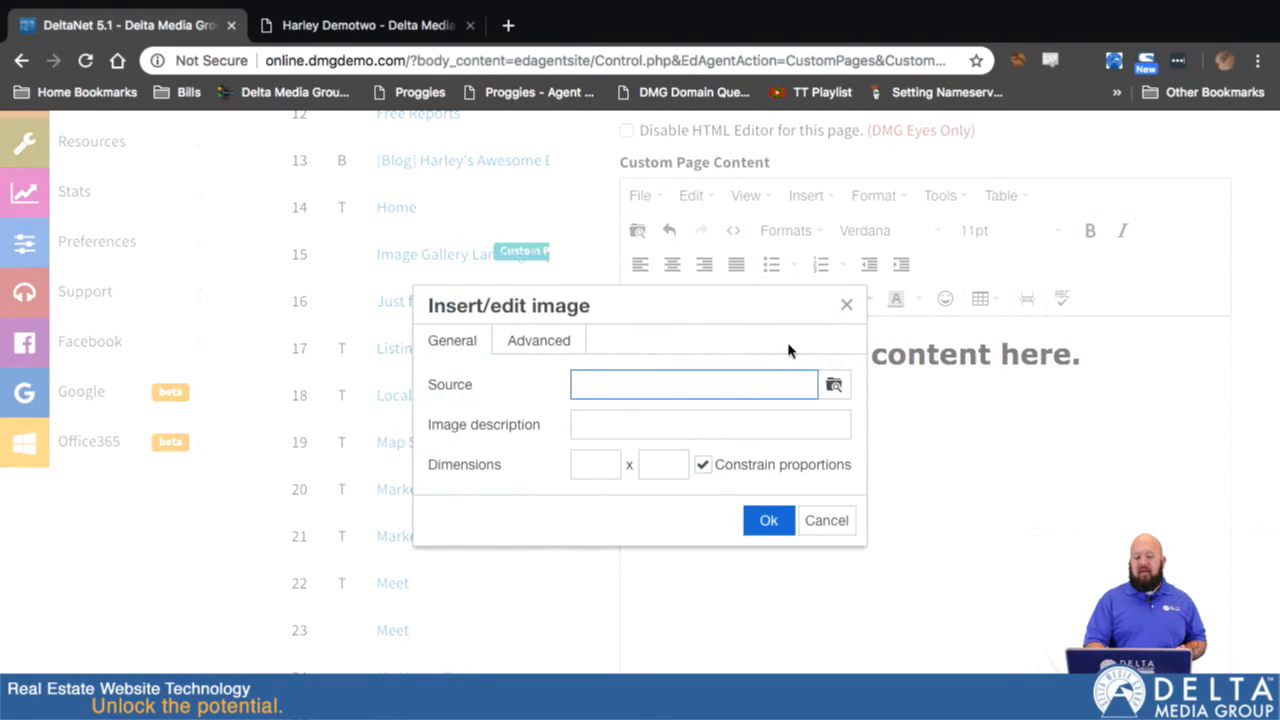
{"action": "left_click", "coordinate": [836, 390]}
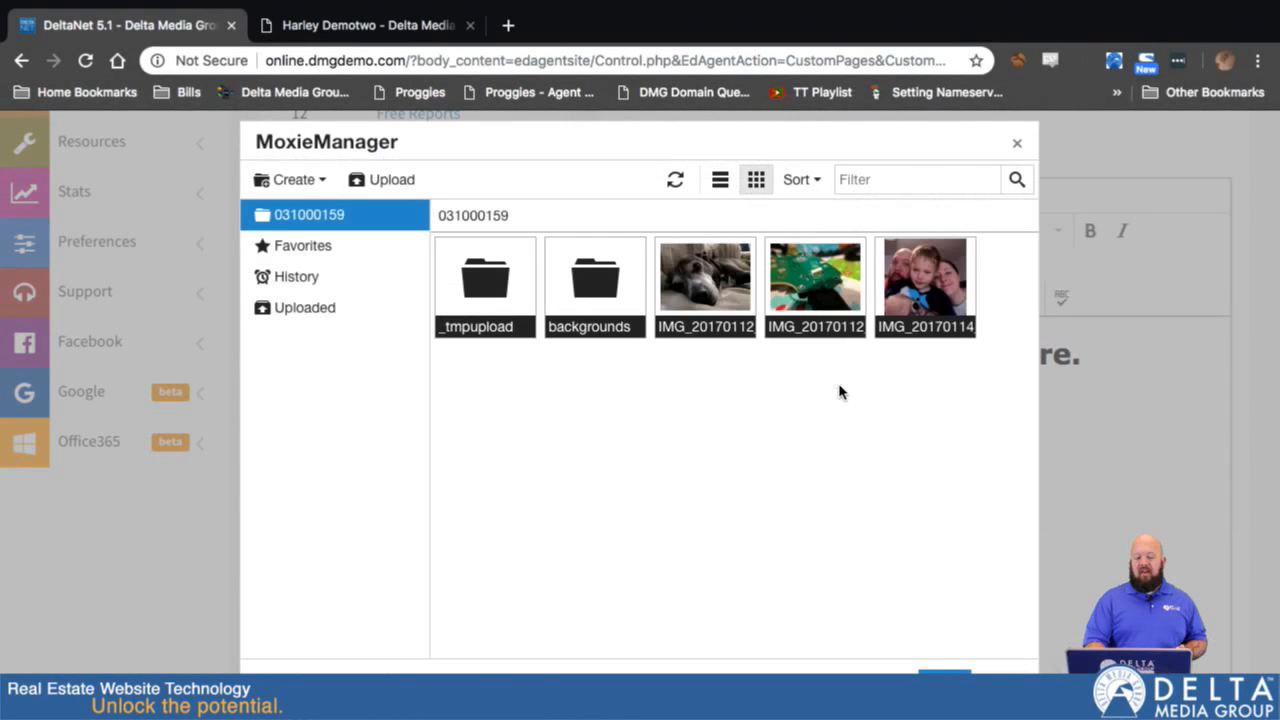
{"action": "left_click", "coordinate": [704, 283]}
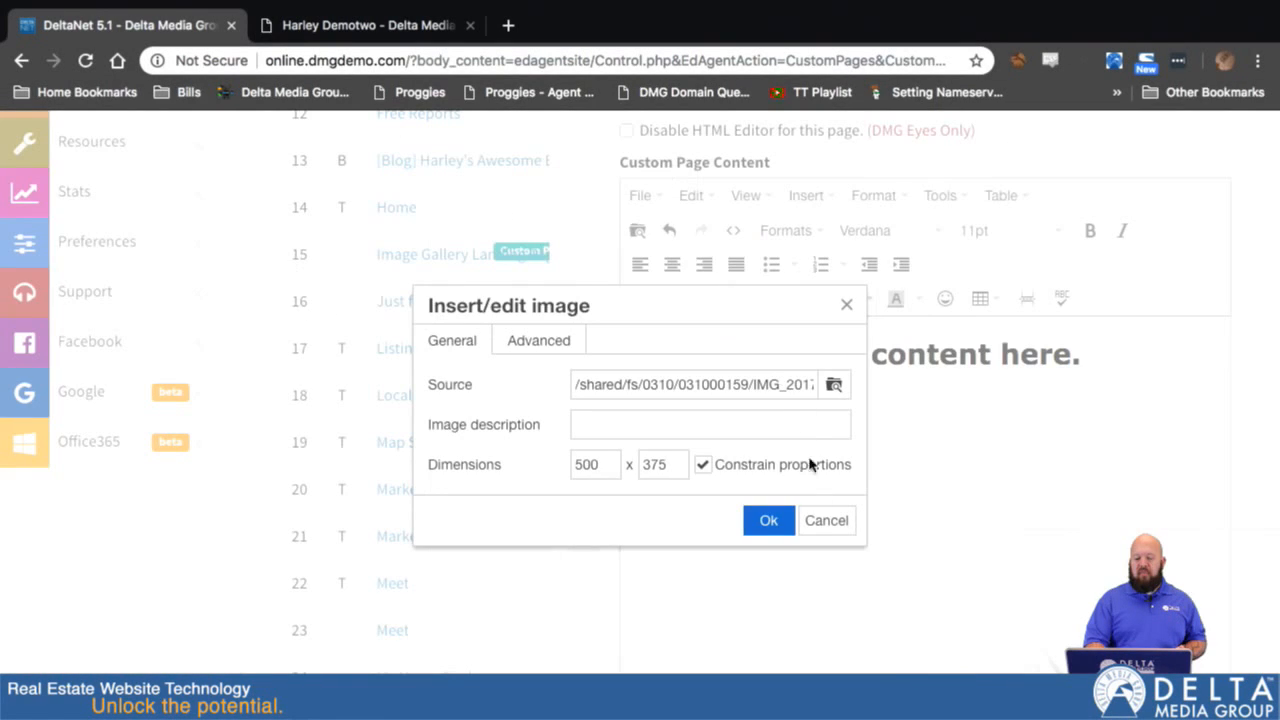
{"action": "left_click", "coordinate": [767, 521]}
{"action": "scroll", "coordinate": [1056, 575], "scroll_direction": "down", "scroll_amount": 1}
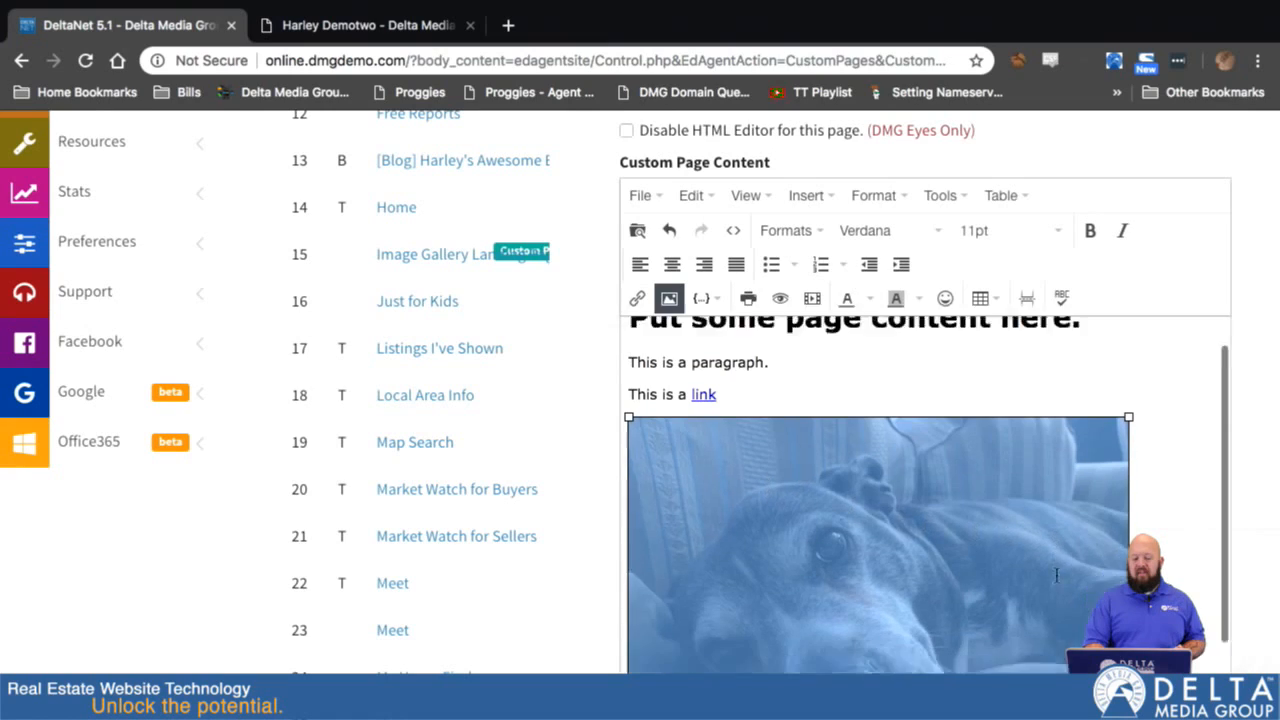
{"action": "scroll", "coordinate": [1056, 575], "scroll_direction": "down", "scroll_amount": 3}
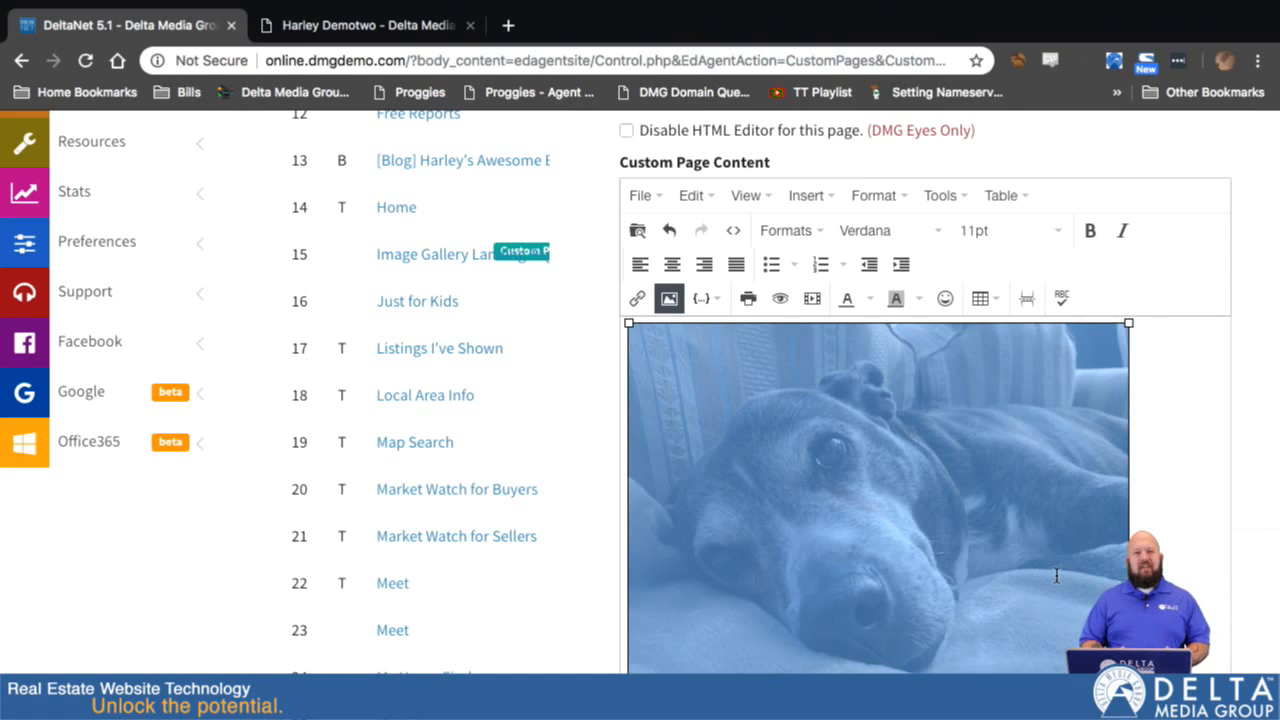
{"action": "left_click", "coordinate": [1218, 611]}
Review the choices for the page's domain and data at end of page, keeping **Primary Domain** and None.
{"action": "scroll", "coordinate": [1200, 590], "scroll_direction": "down", "scroll_amount": 5}
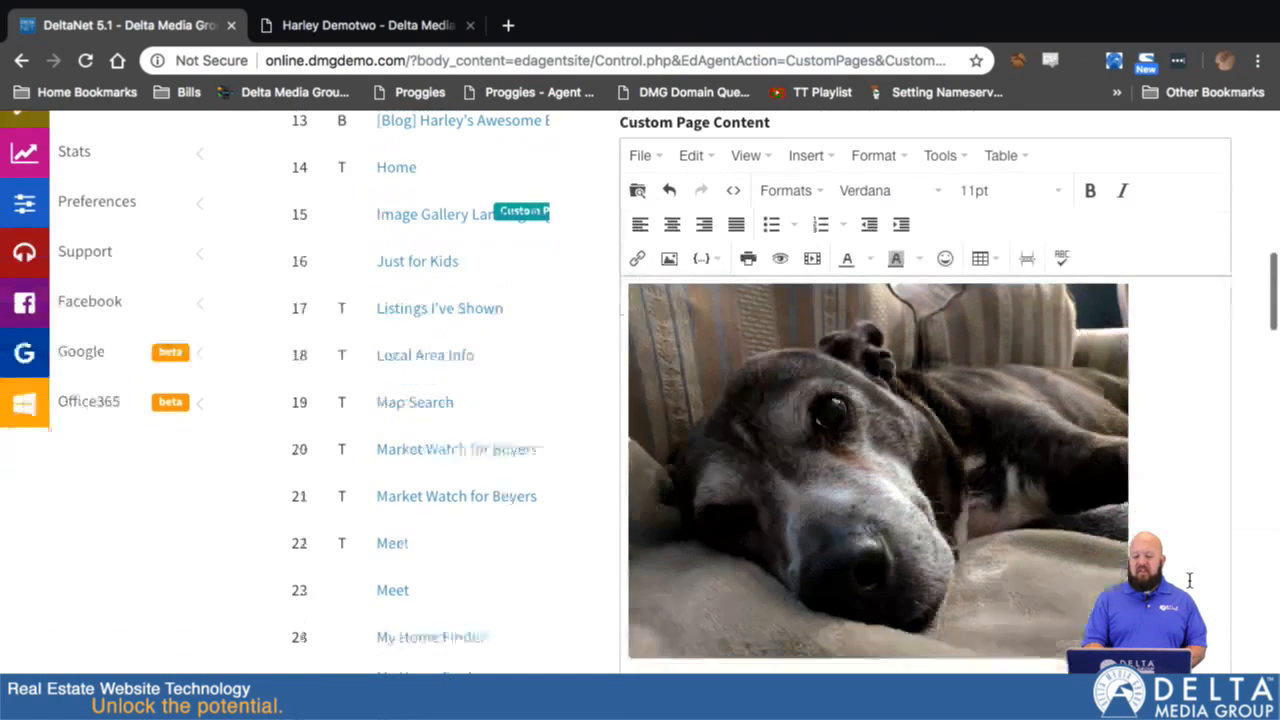
{"action": "scroll", "coordinate": [1189, 580], "scroll_direction": "down", "scroll_amount": 4}
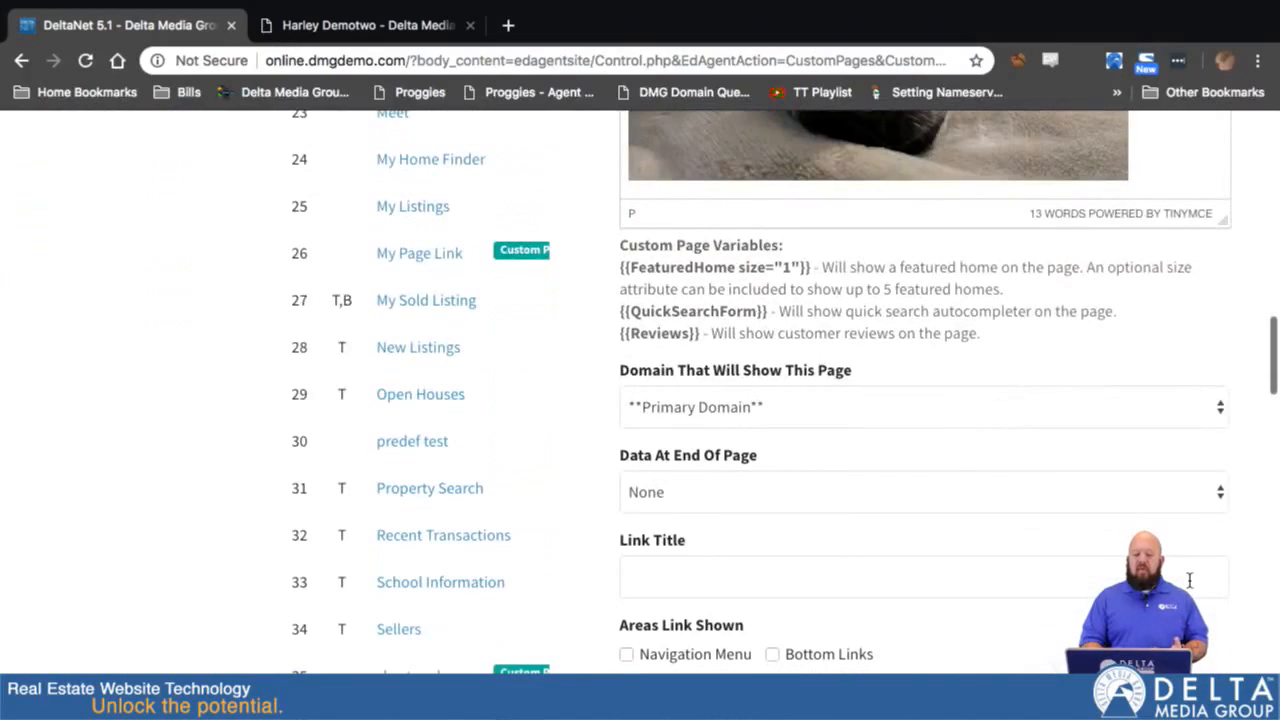
{"action": "scroll", "coordinate": [900, 400], "scroll_direction": "down", "scroll_amount": 2}
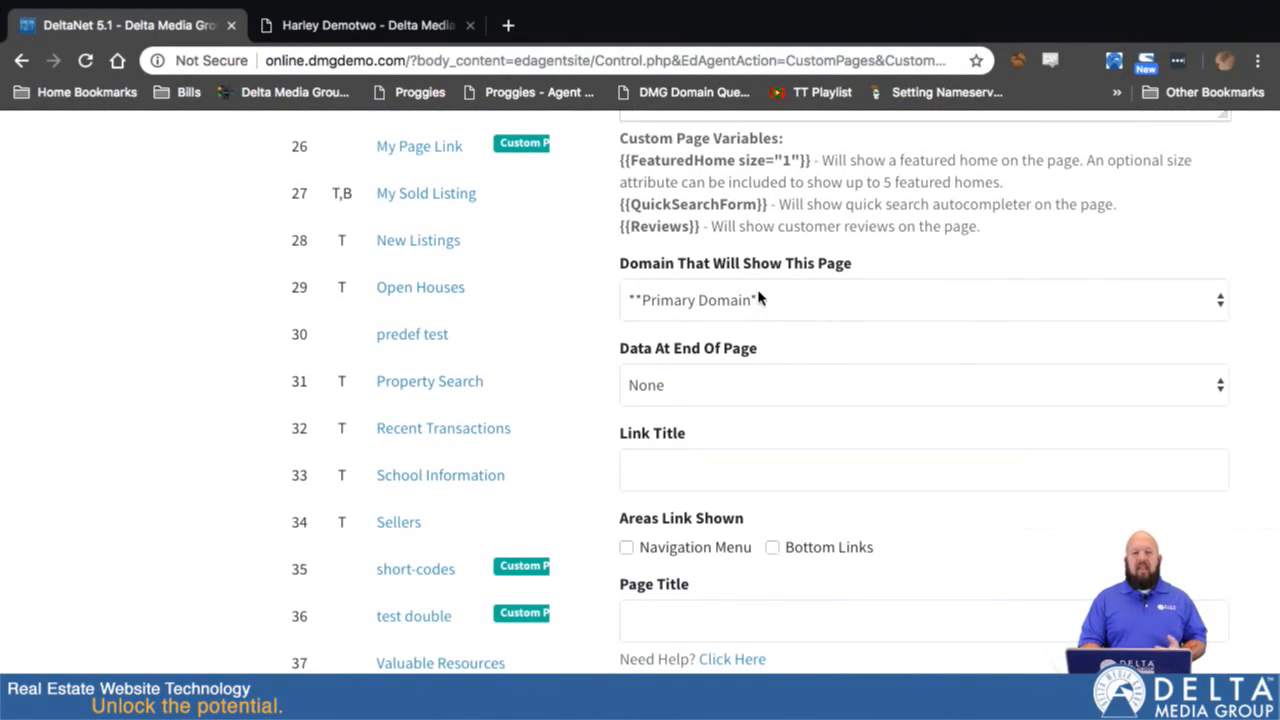
{"action": "left_click", "coordinate": [720, 299]}
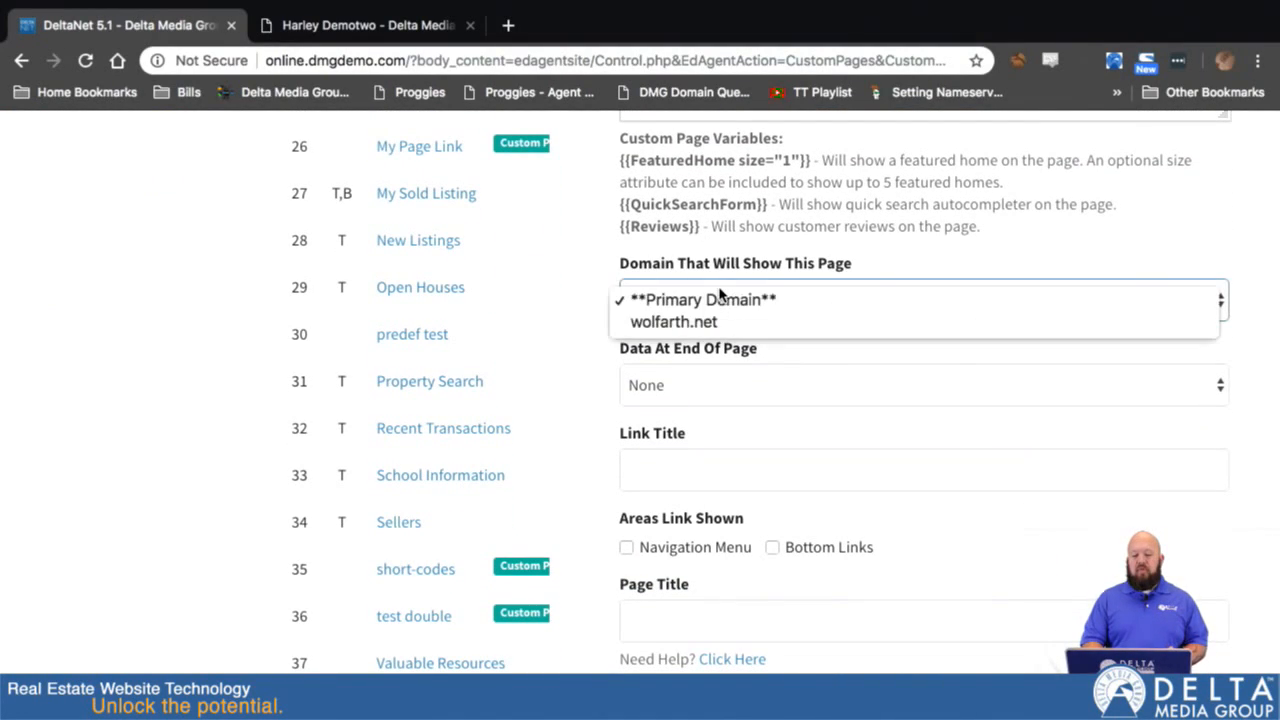
{"action": "left_click", "coordinate": [710, 300]}
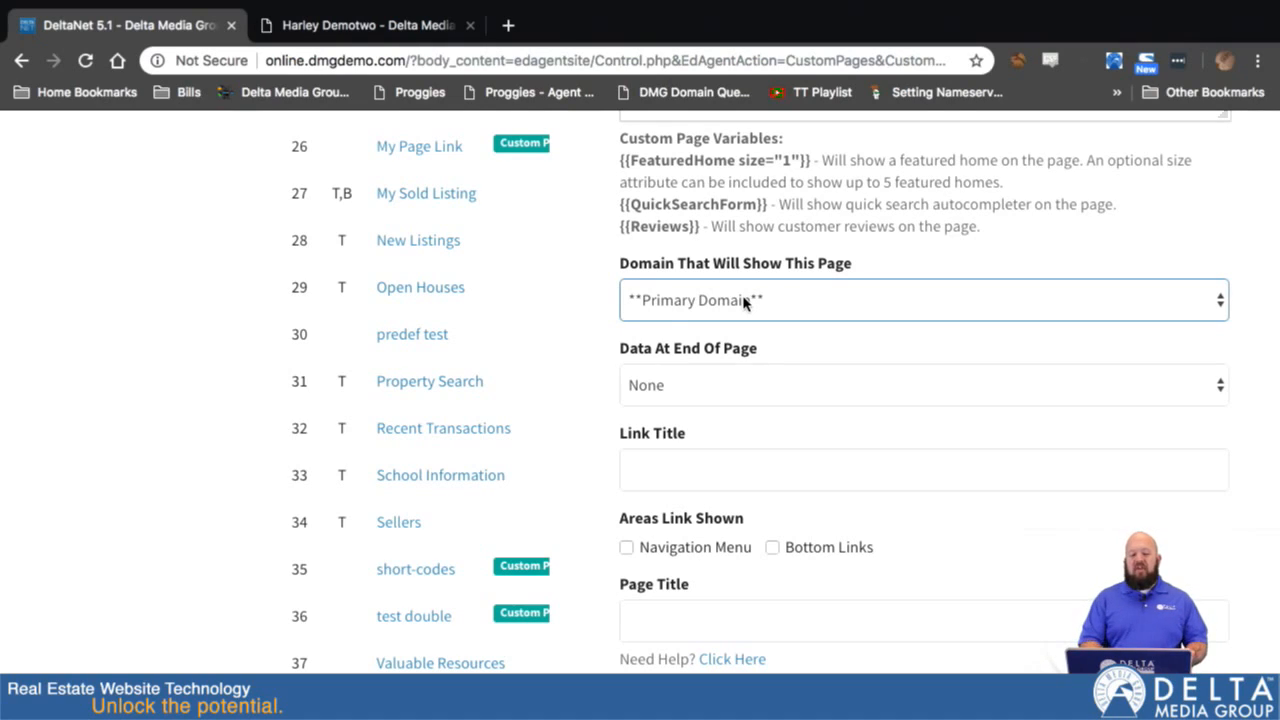
{"action": "left_click", "coordinate": [744, 303]}
{"action": "left_click", "coordinate": [762, 298]}
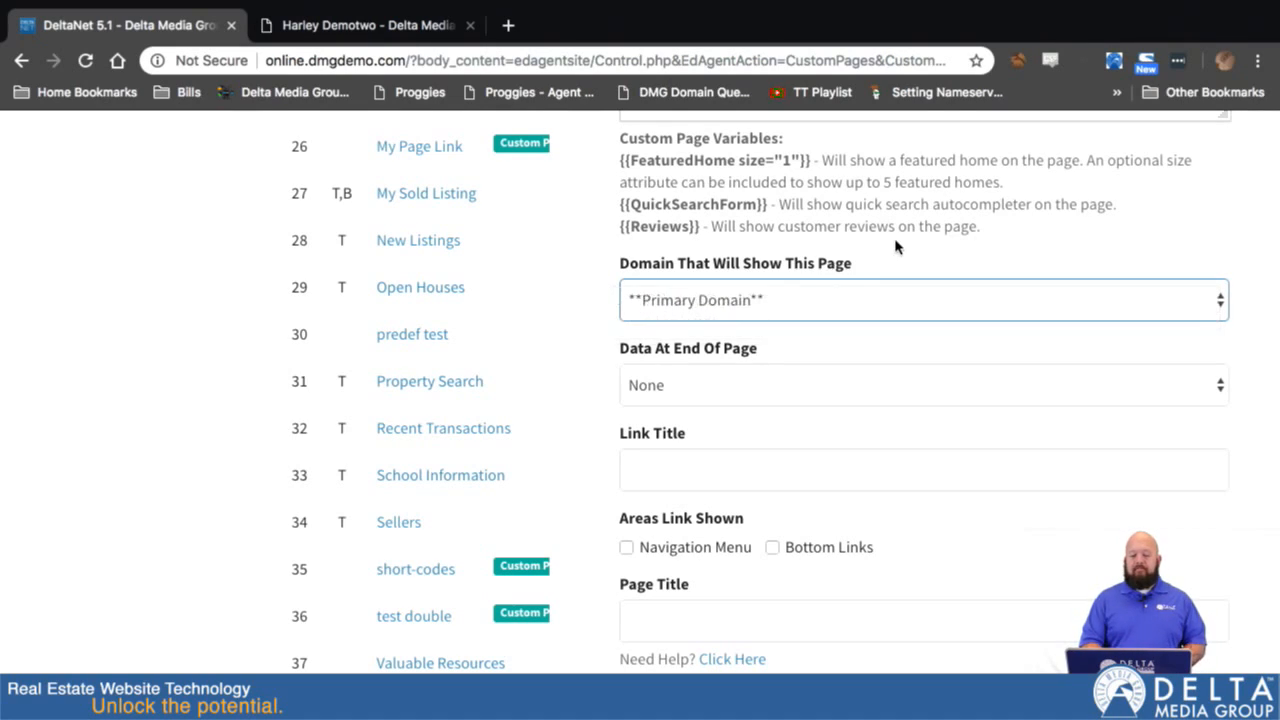
{"action": "left_click", "coordinate": [755, 396]}
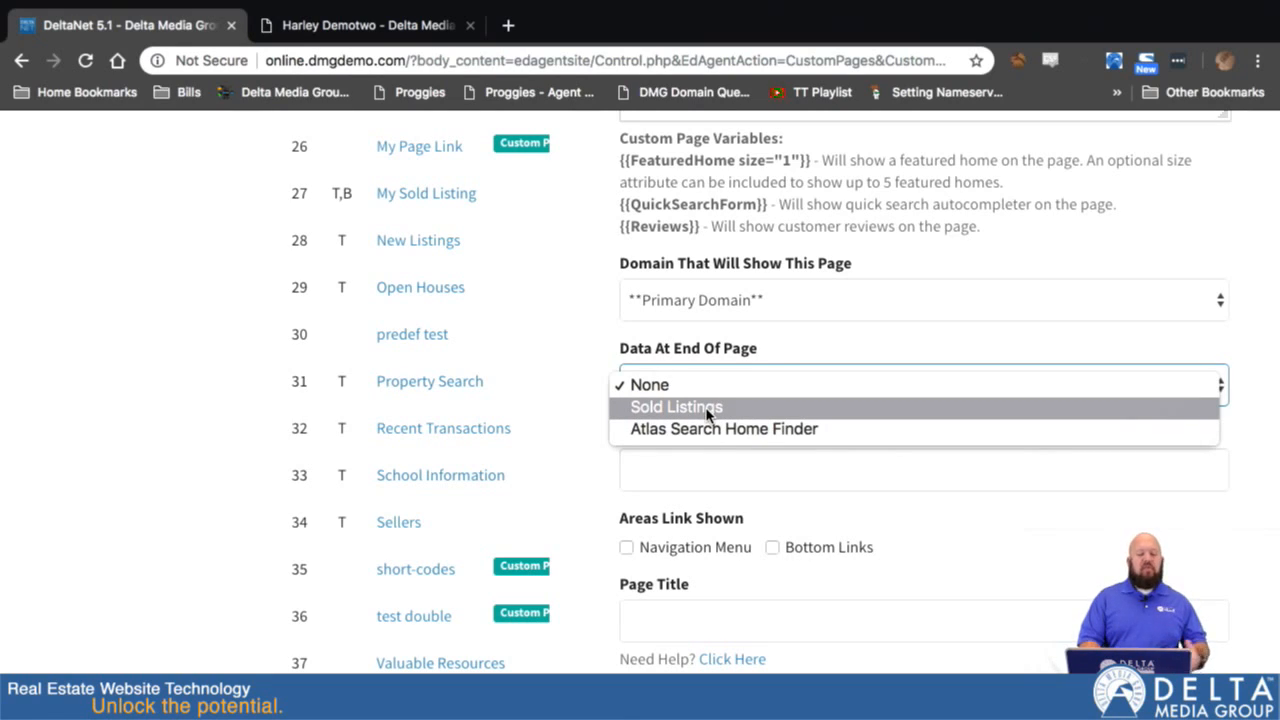
{"action": "left_click", "coordinate": [689, 387]}
Set the link title to "My Page" and the page title to "Page Title".
{"action": "scroll", "coordinate": [755, 450], "scroll_direction": "down", "scroll_amount": 1}
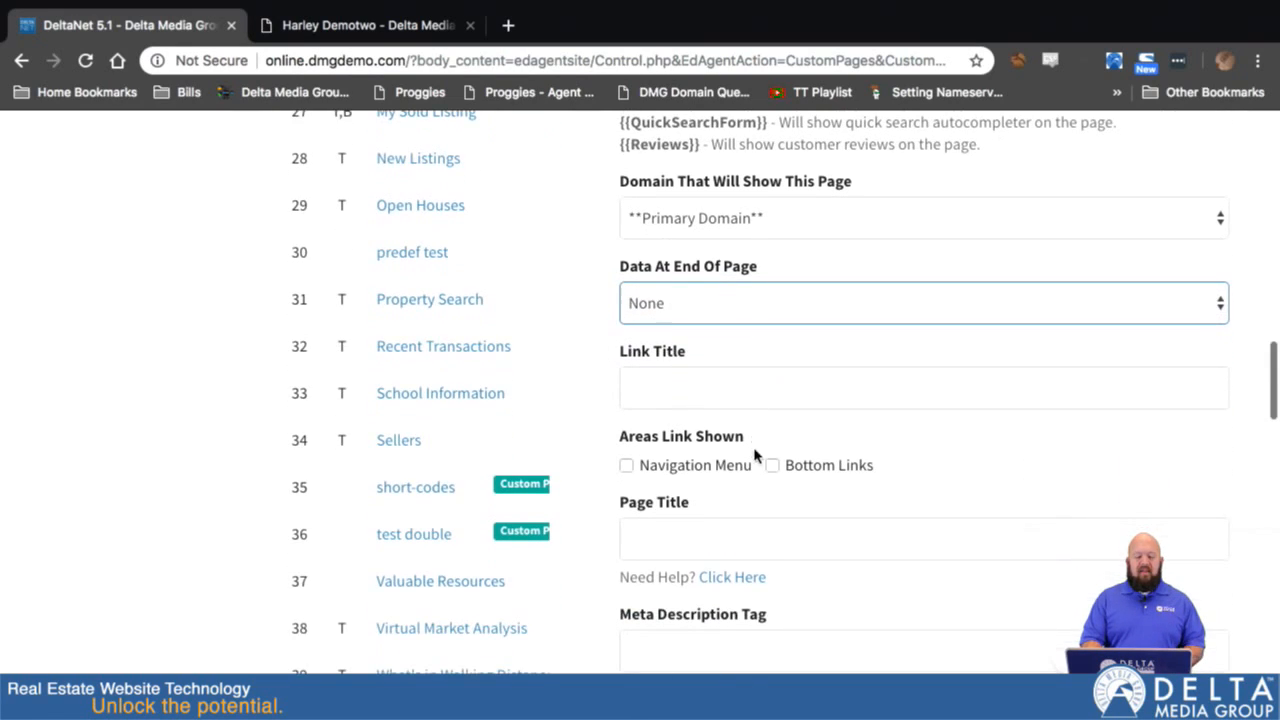
{"action": "left_click", "coordinate": [704, 376]}
{"action": "left_click", "coordinate": [608, 408]}
{"action": "left_click", "coordinate": [636, 388]}
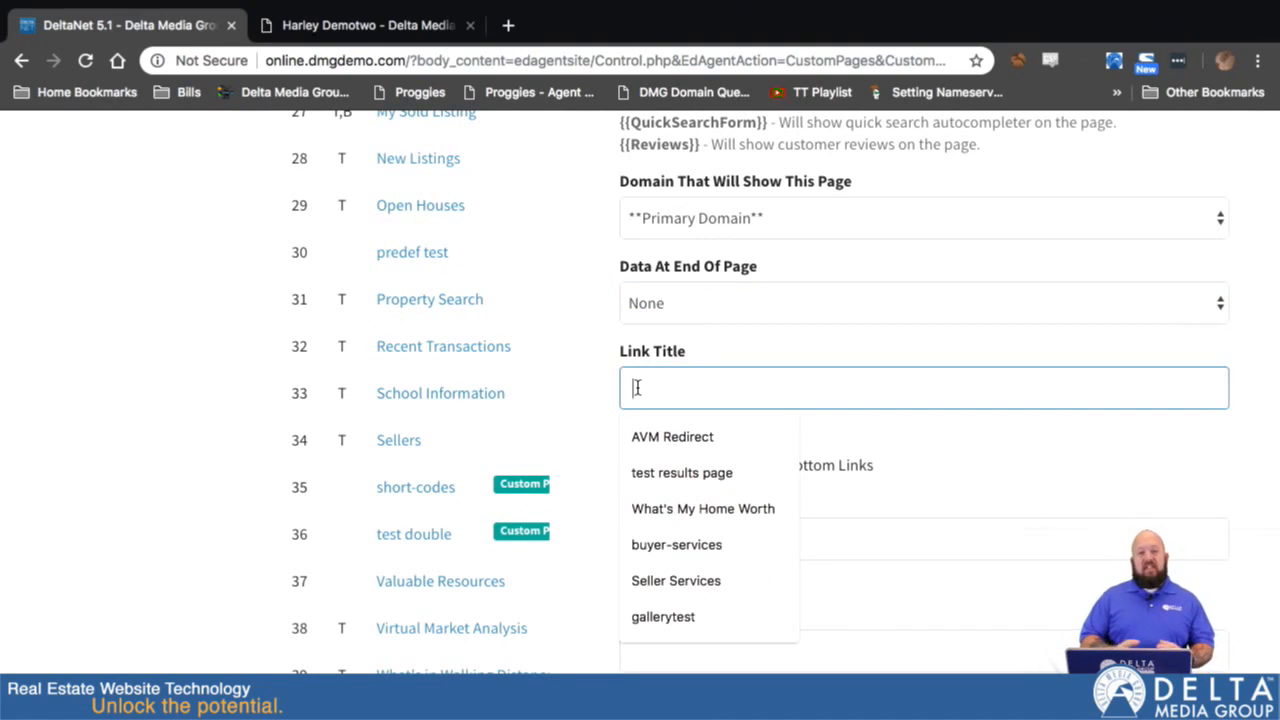
{"action": "type", "text": "My Page"}
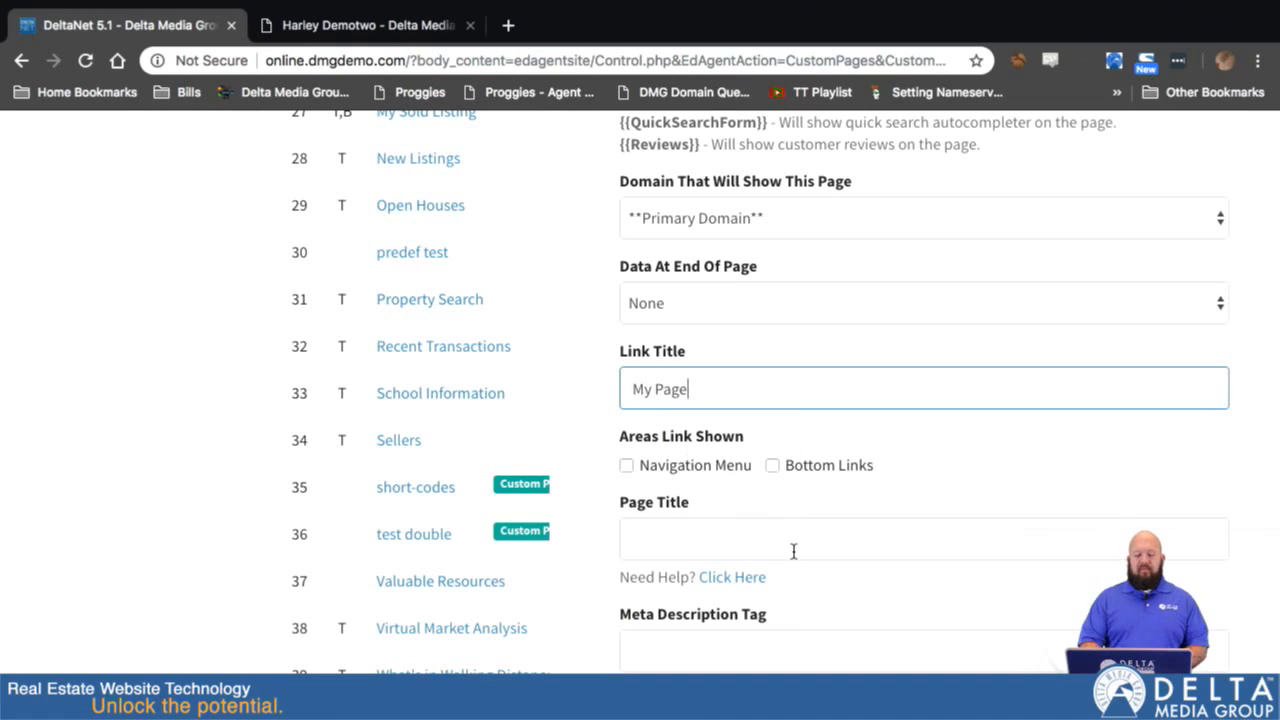
{"action": "scroll", "coordinate": [791, 549], "scroll_direction": "down", "scroll_amount": 2}
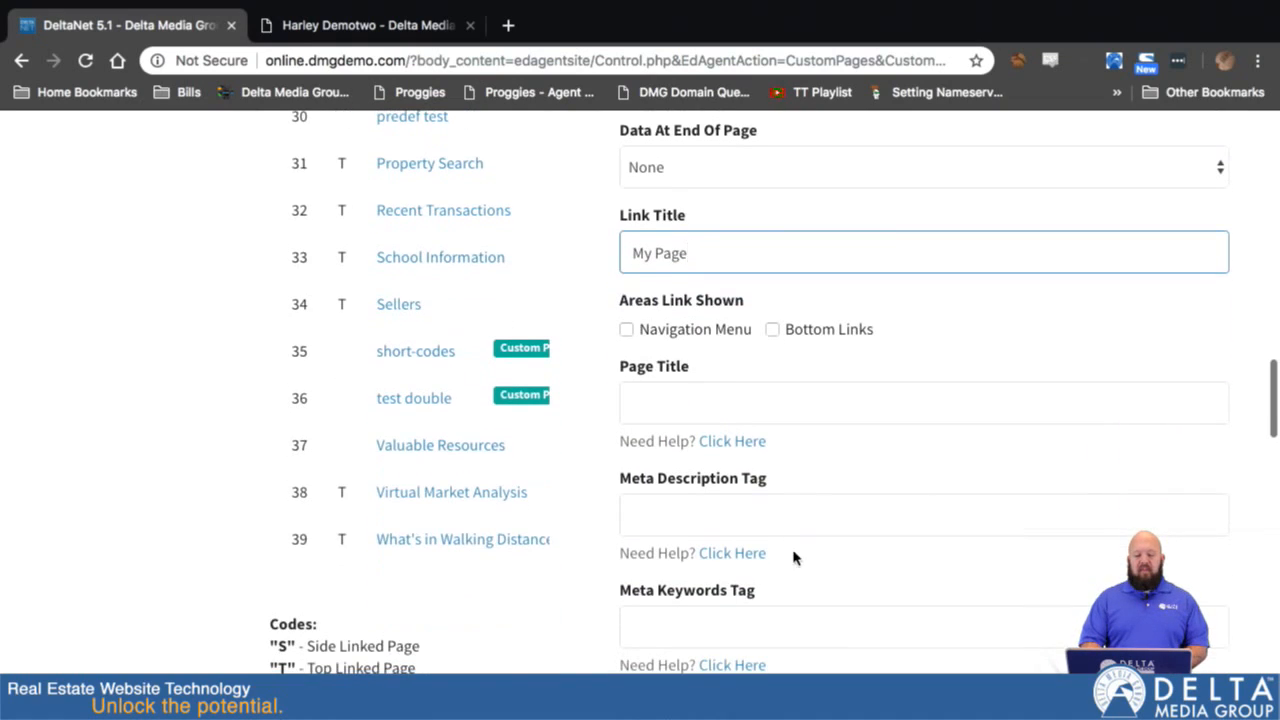
{"action": "left_click", "coordinate": [678, 407]}
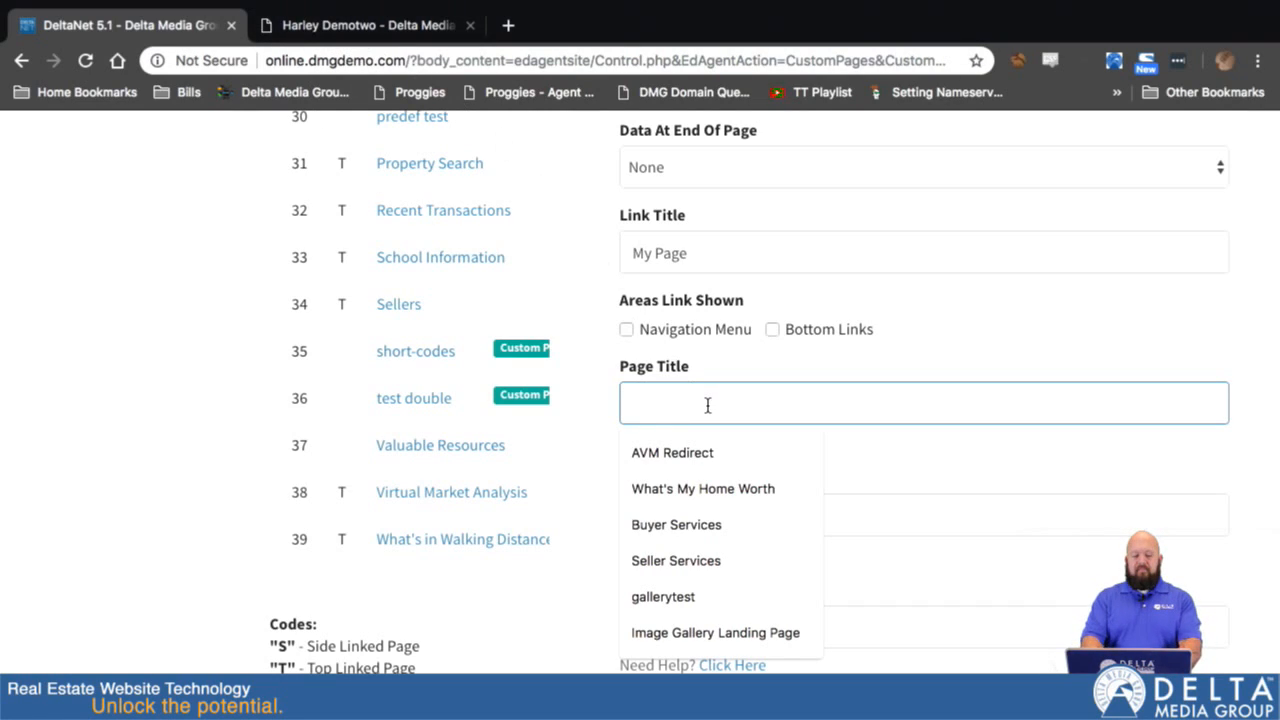
{"action": "type", "text": "Page Title"}
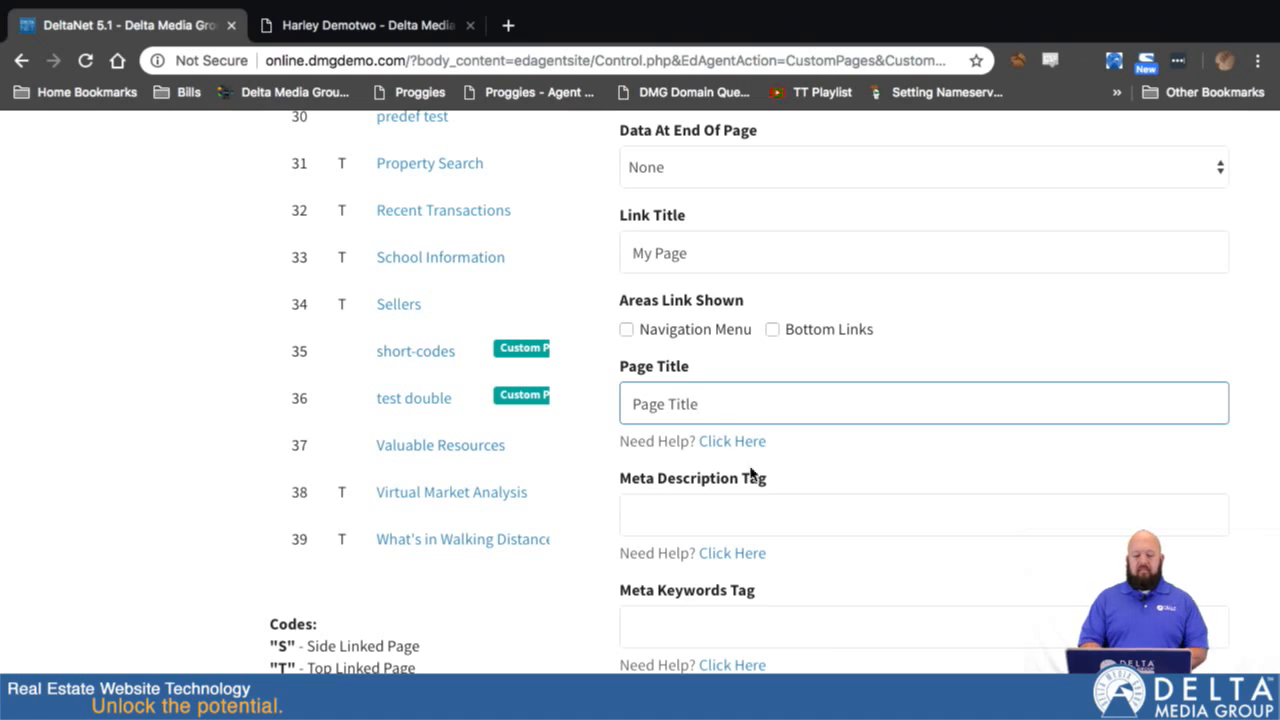
Set the page URL to /my-page.
{"action": "scroll", "coordinate": [780, 510], "scroll_direction": "down", "scroll_amount": 4}
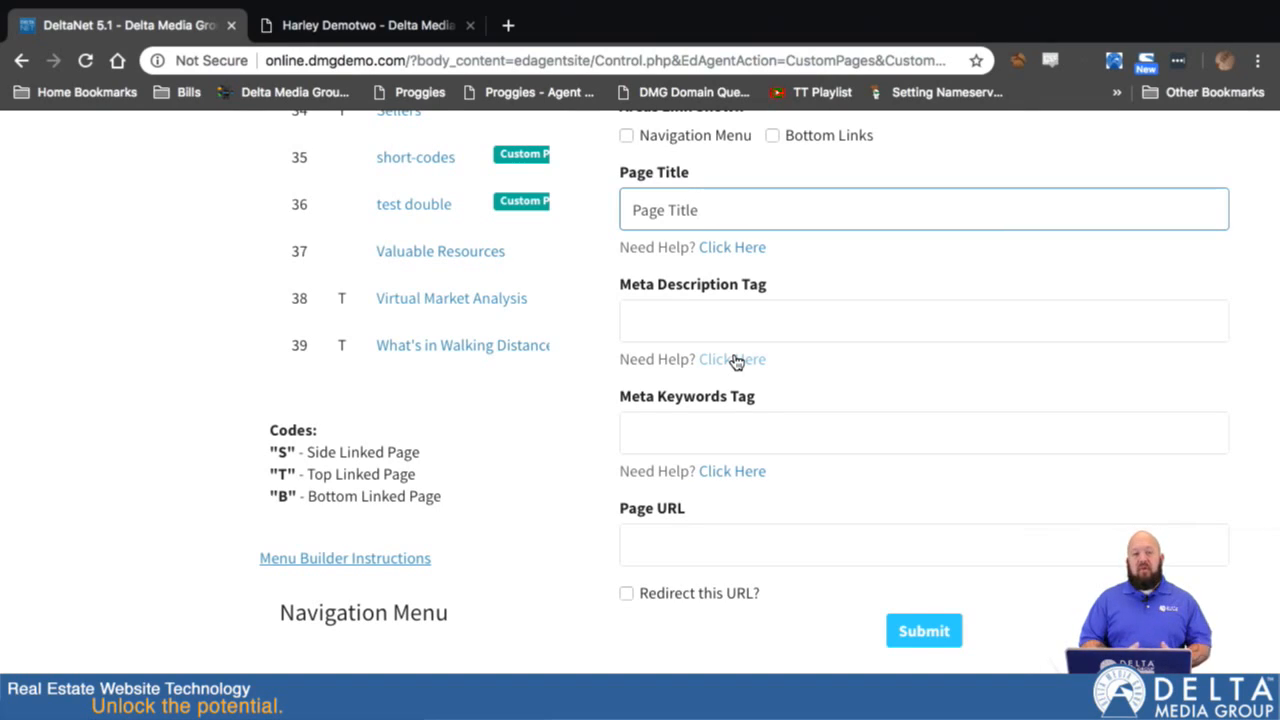
{"action": "left_click", "coordinate": [701, 320]}
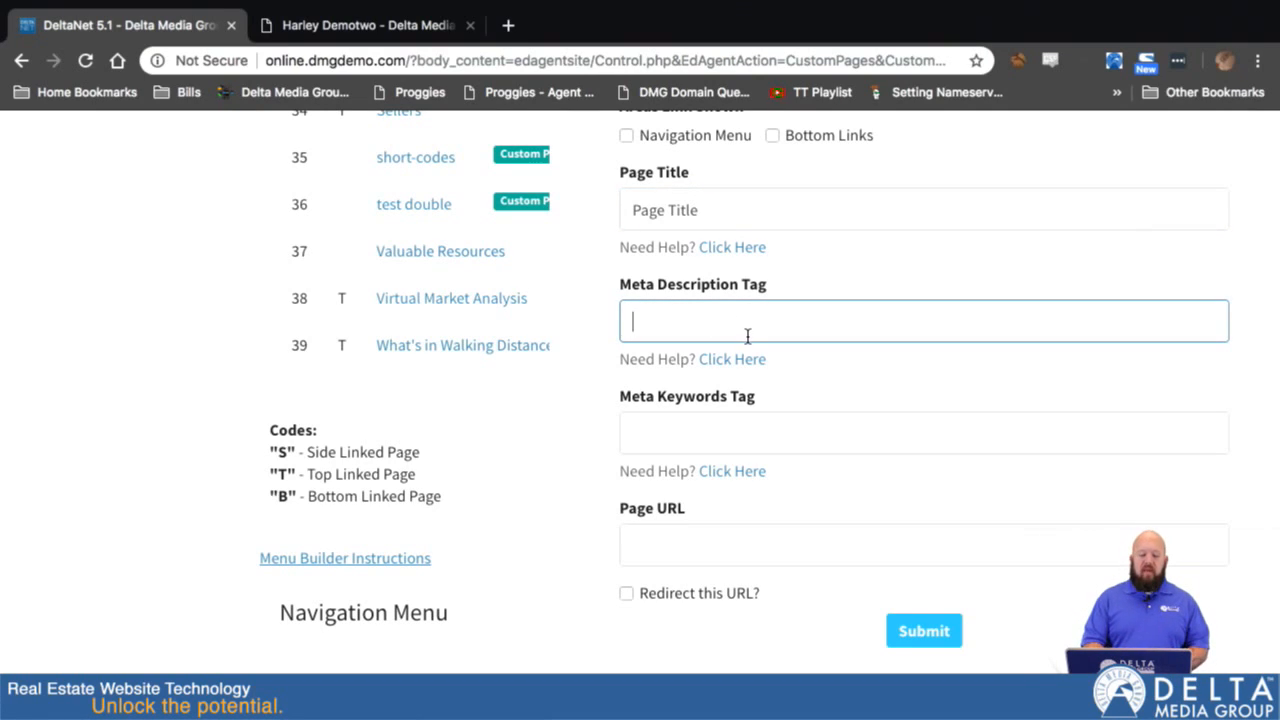
{"action": "scroll", "coordinate": [746, 334], "scroll_direction": "down", "scroll_amount": 3}
{"action": "left_click", "coordinate": [690, 426]}
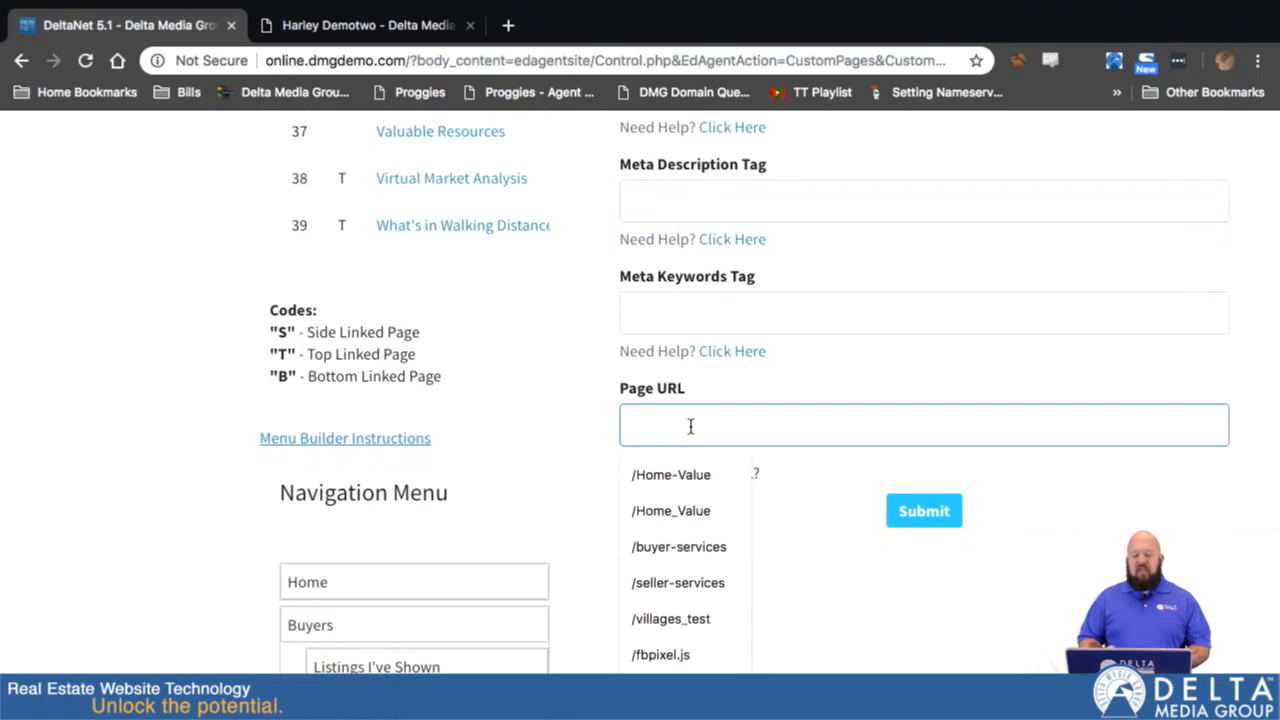
{"action": "type", "text": "/my-page"}
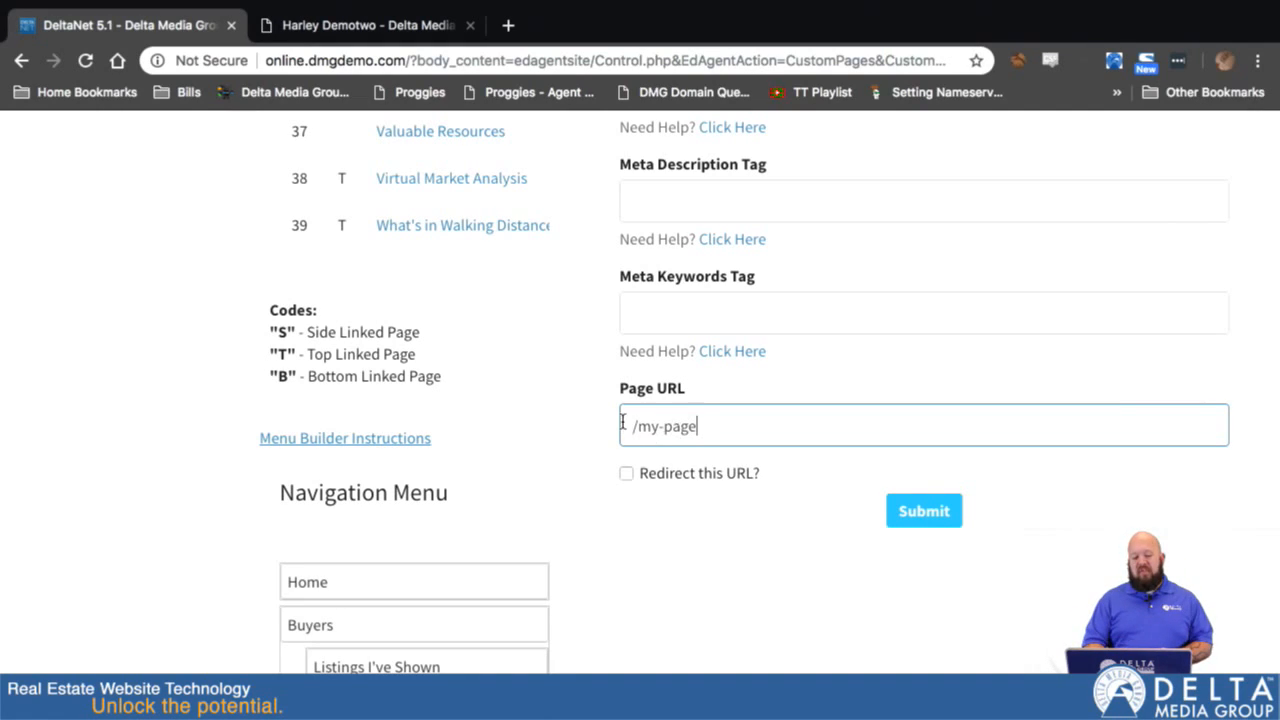
{"action": "left_click_drag", "start_coordinate": [637, 428], "coordinate": [691, 433]}
{"action": "left_click", "coordinate": [697, 436]}
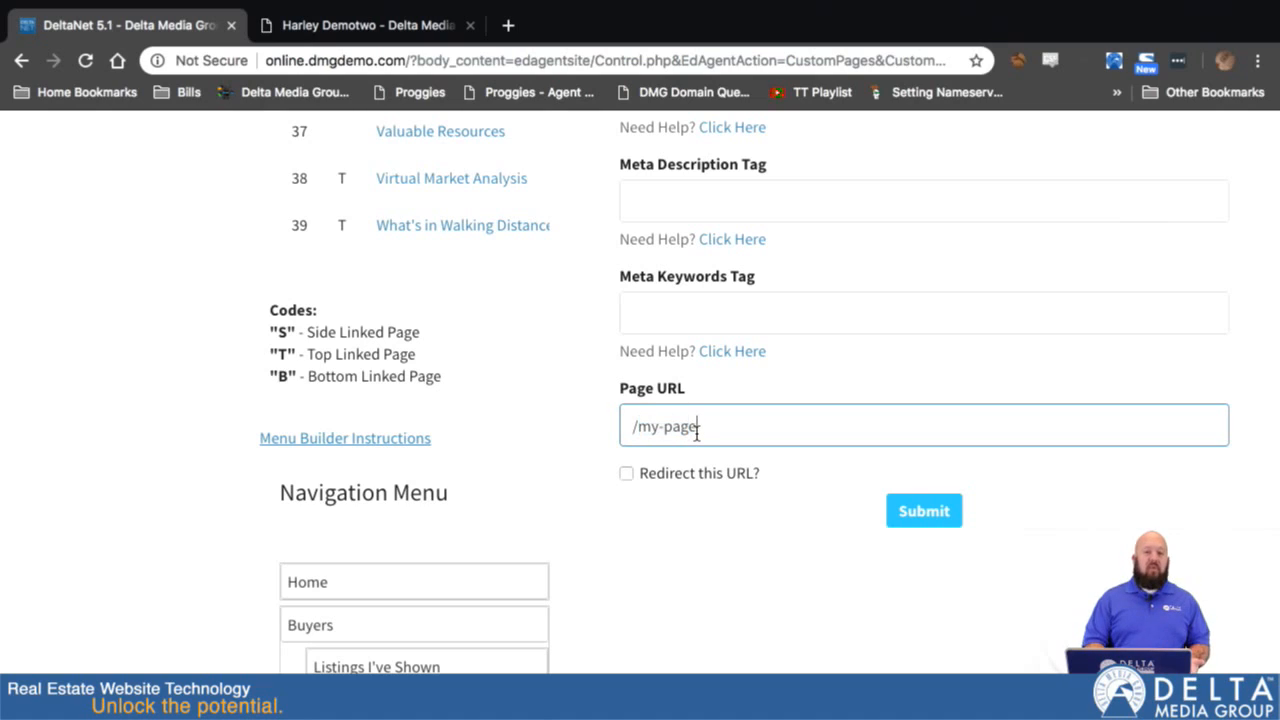
Show the page's link in both the Navigation Menu and Bottom Links areas, and submit the new page.
{"action": "scroll", "coordinate": [749, 600], "scroll_direction": "up", "scroll_amount": 4}
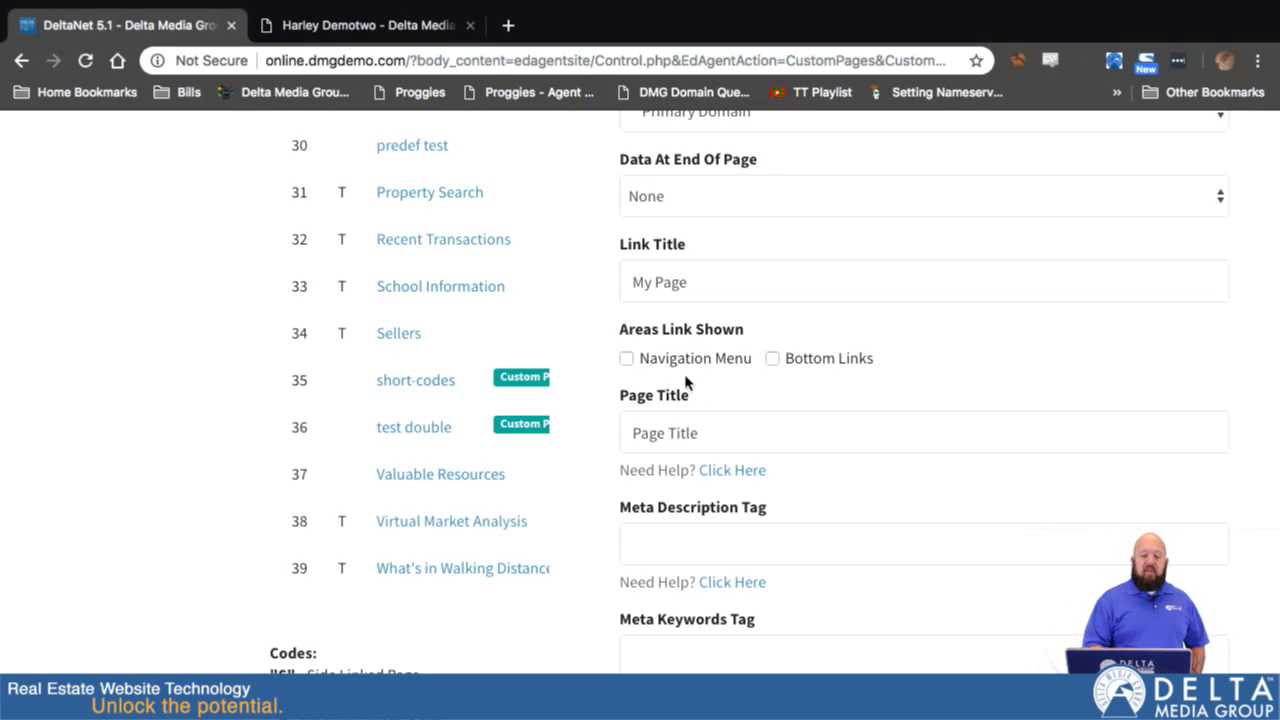
{"action": "left_click", "coordinate": [626, 358]}
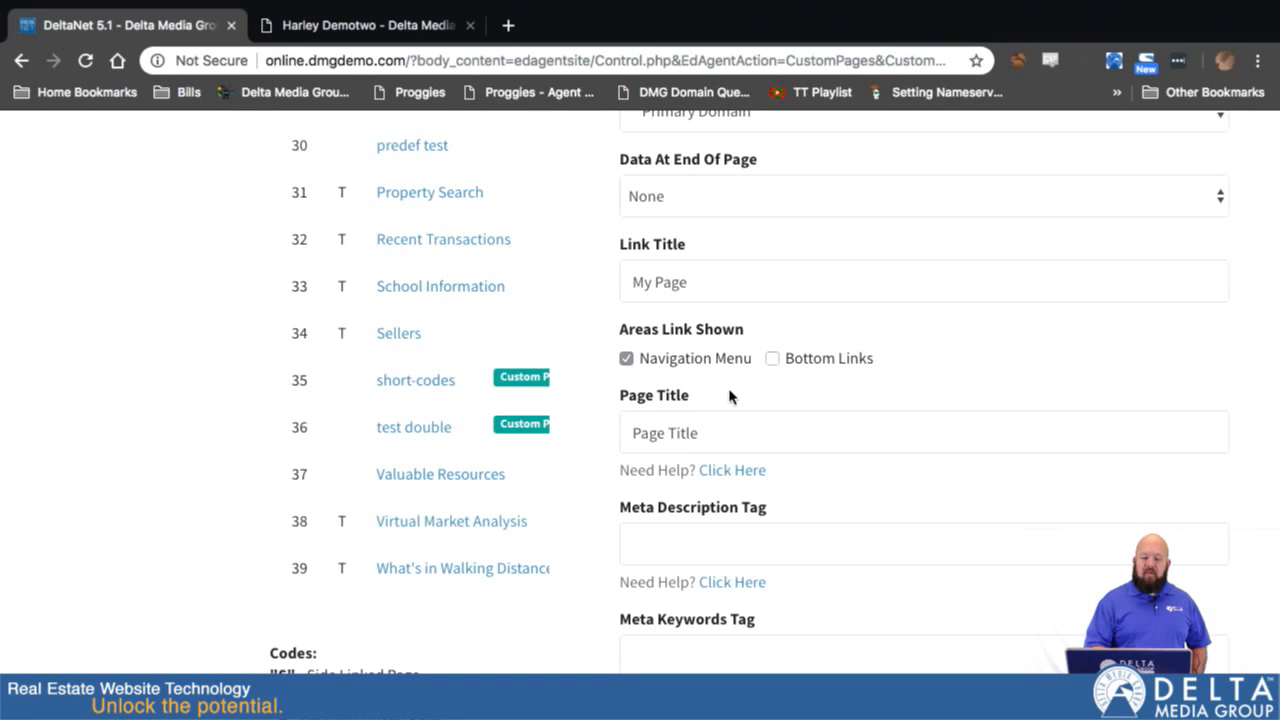
{"action": "left_click", "coordinate": [772, 358]}
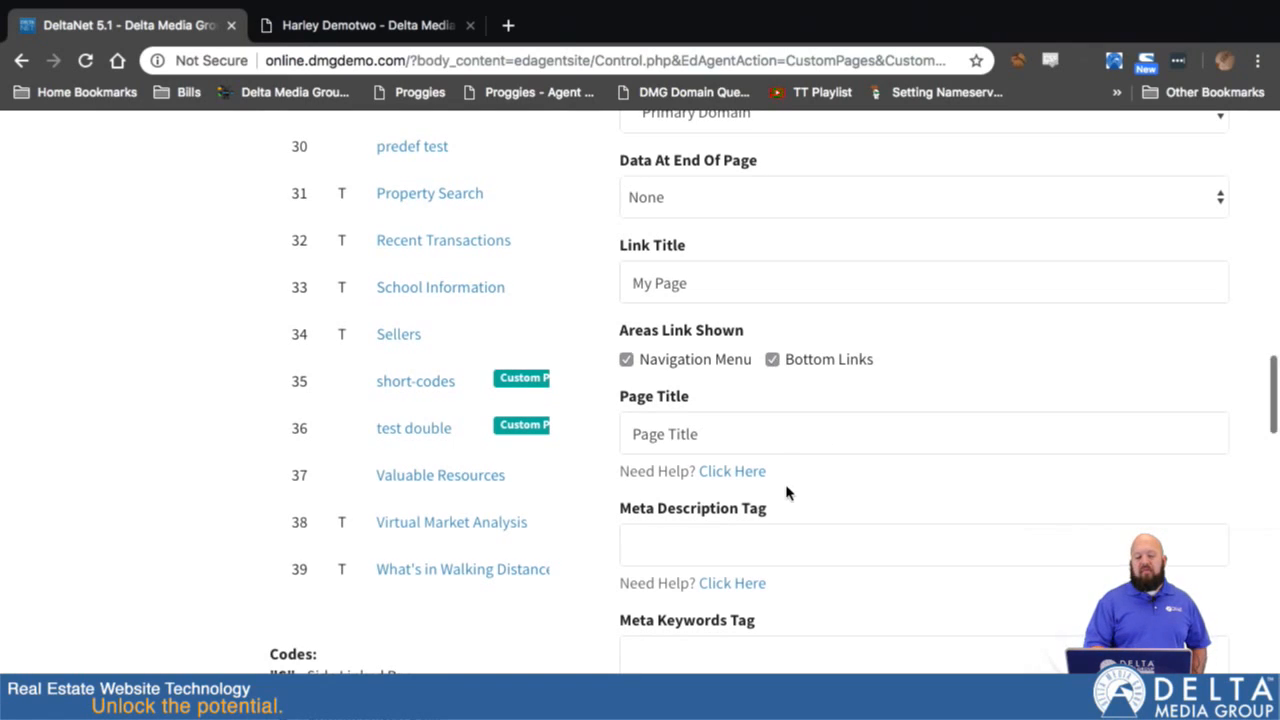
{"action": "scroll", "coordinate": [786, 486], "scroll_direction": "down", "scroll_amount": 3}
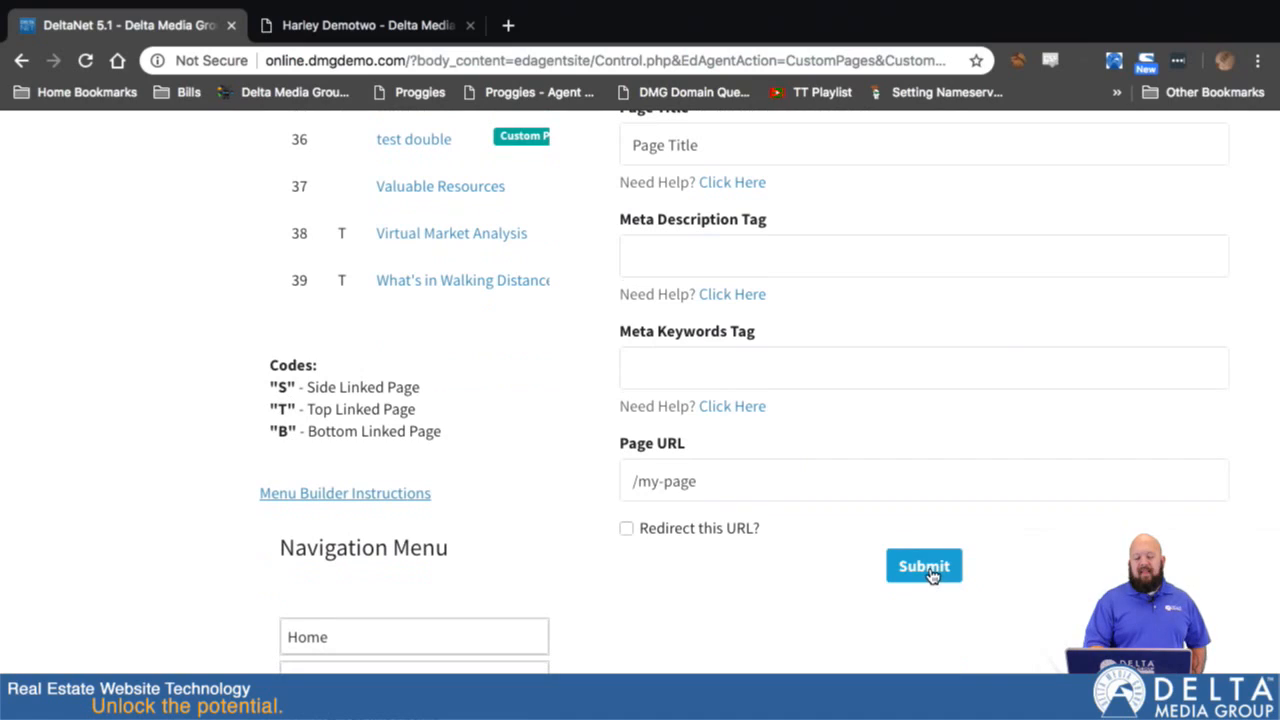
{"action": "left_click", "coordinate": [924, 566]}
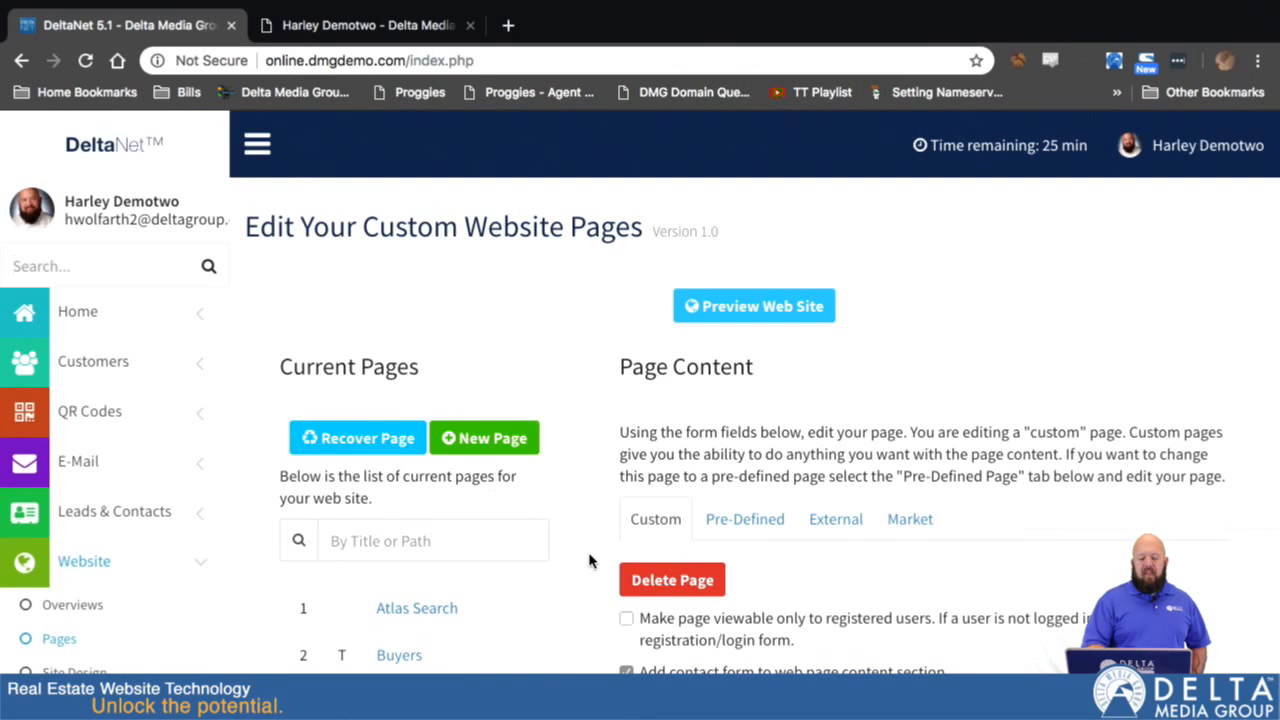
Nest My Page beneath Contact Me in the navigation menu order and save the menu.
{"action": "scroll", "coordinate": [589, 561], "scroll_direction": "down", "scroll_amount": 5}
{"action": "scroll", "coordinate": [589, 561], "scroll_direction": "down", "scroll_amount": 20}
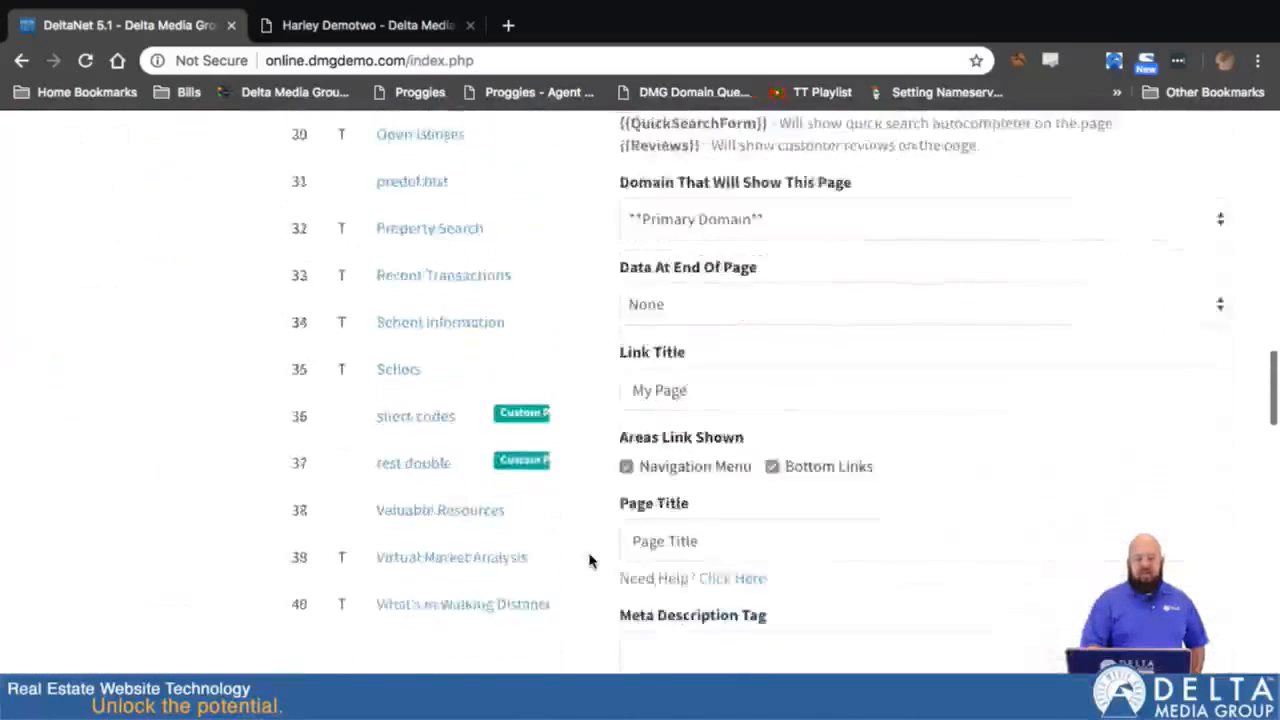
{"action": "scroll", "coordinate": [589, 561], "scroll_direction": "down", "scroll_amount": 8}
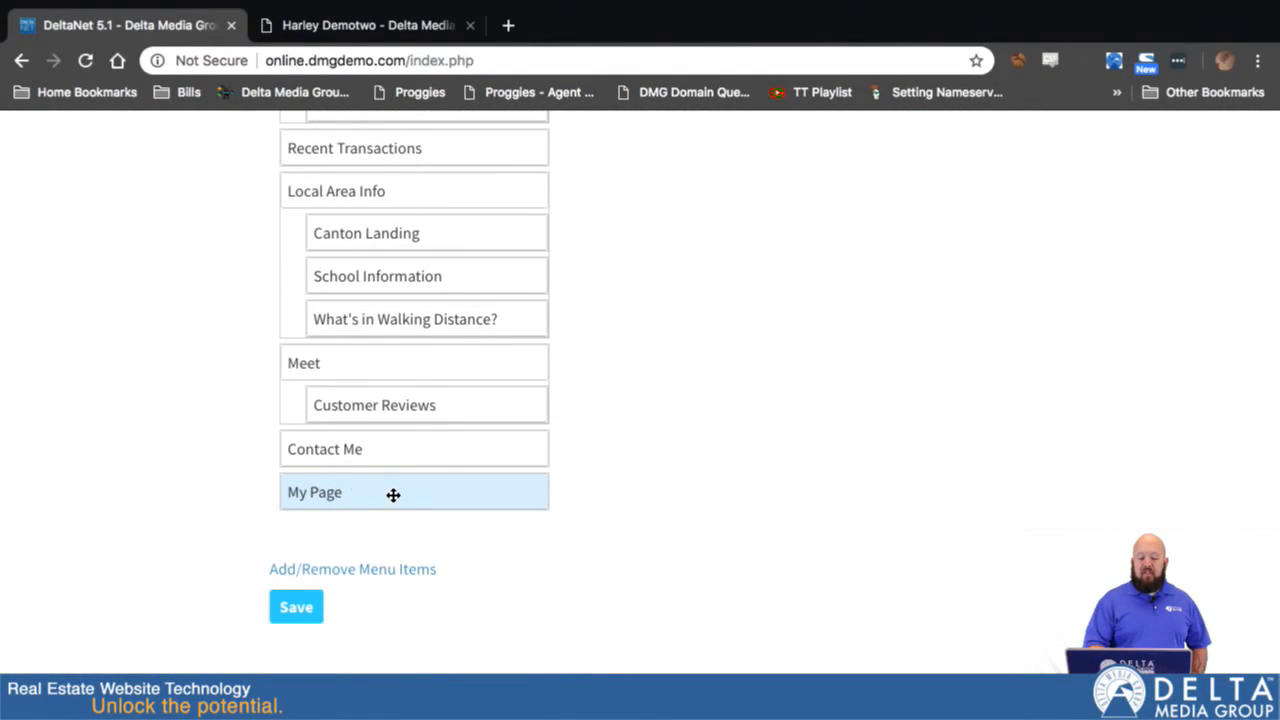
{"action": "left_click_drag", "start_coordinate": [332, 492], "coordinate": [368, 490]}
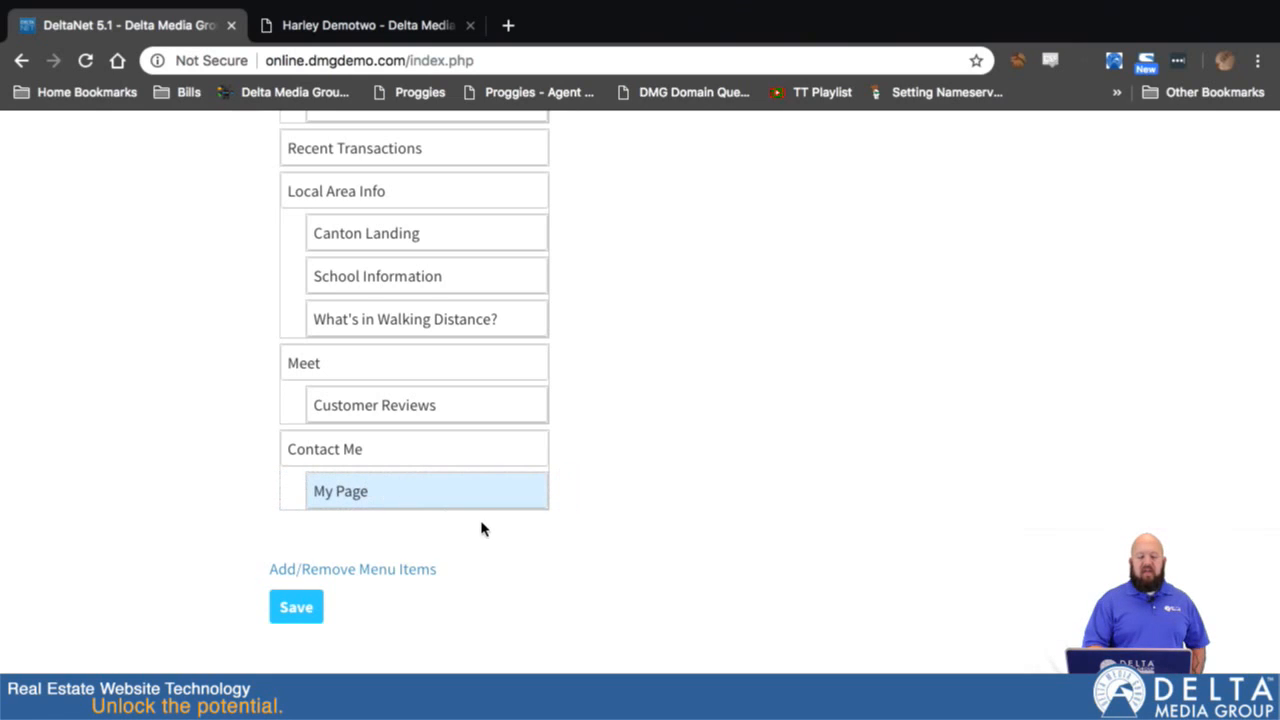
{"action": "left_click", "coordinate": [297, 607]}
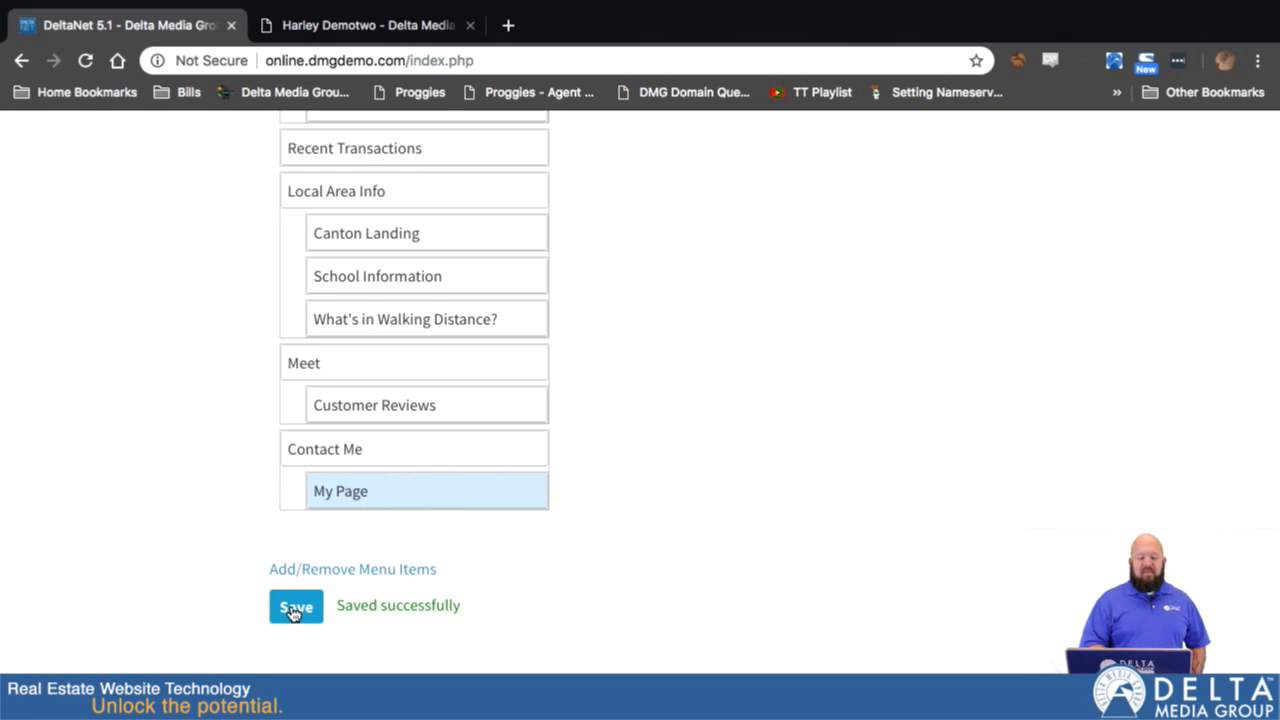
Preview the website and open My Page from under Contact Me in its navigation menu.
{"action": "scroll", "coordinate": [677, 202], "scroll_direction": "up", "scroll_amount": 20}
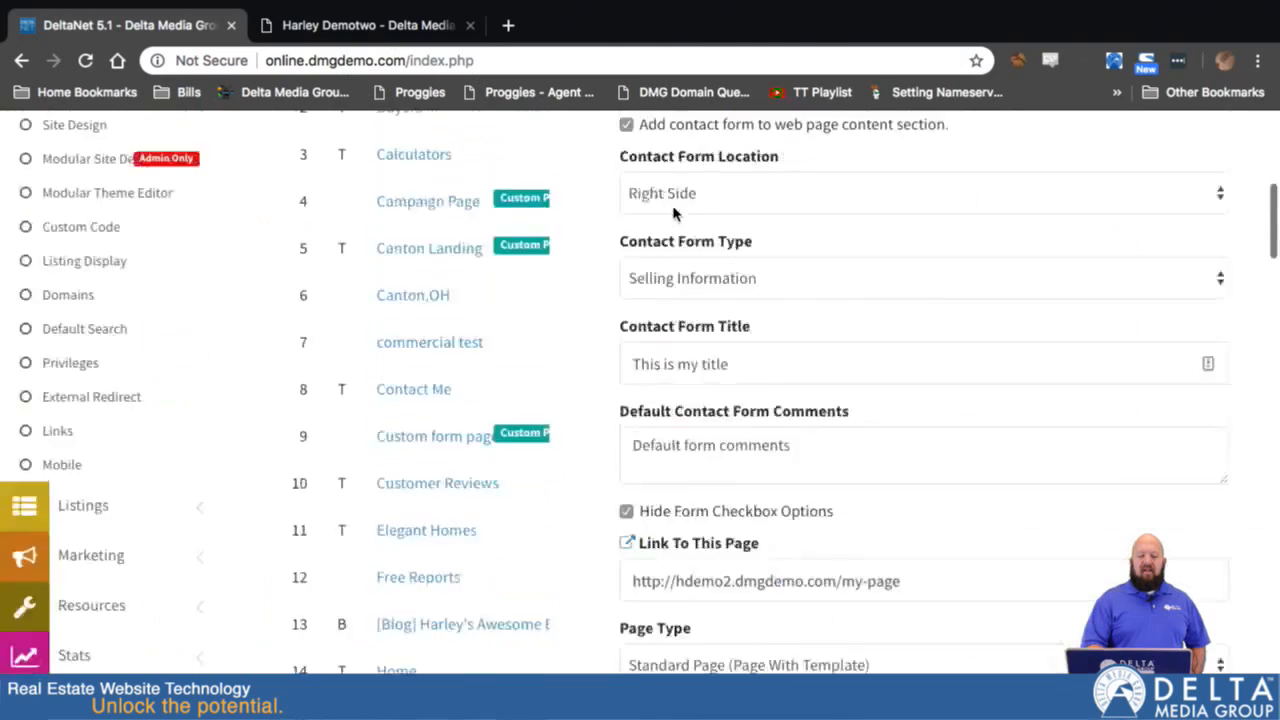
{"action": "left_click", "coordinate": [754, 306]}
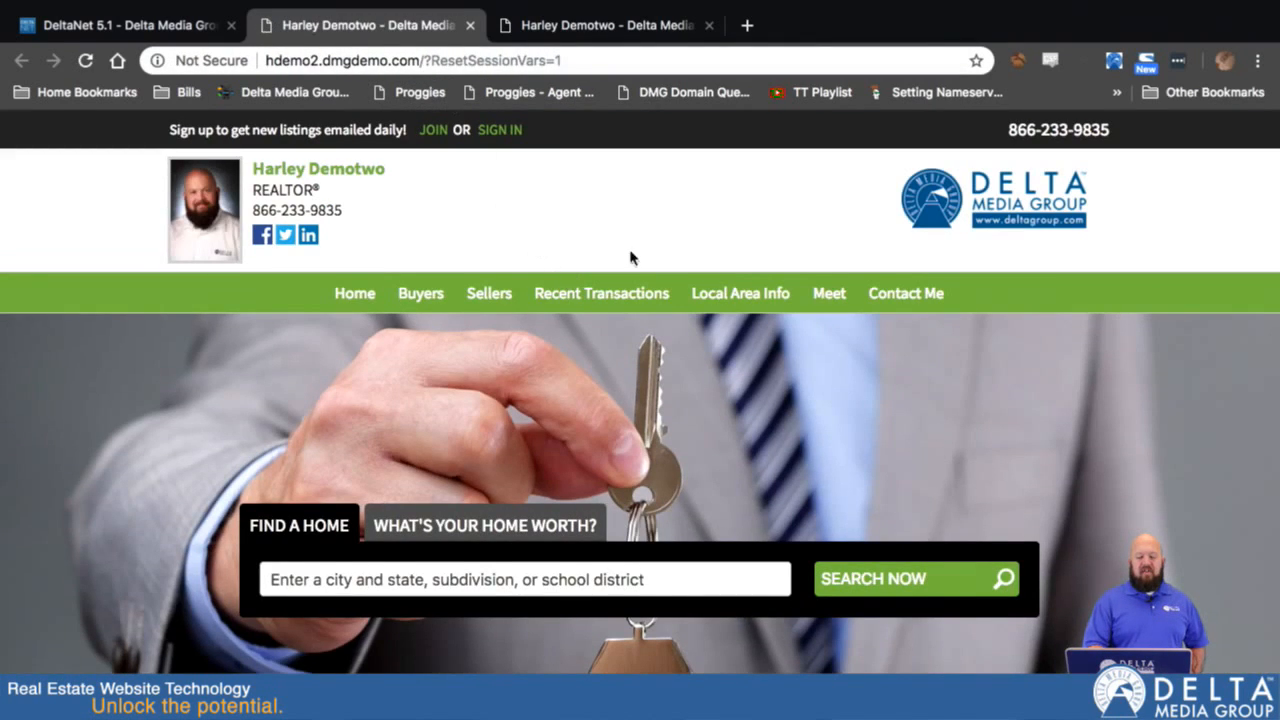
{"action": "mouse_move", "coordinate": [905, 300]}
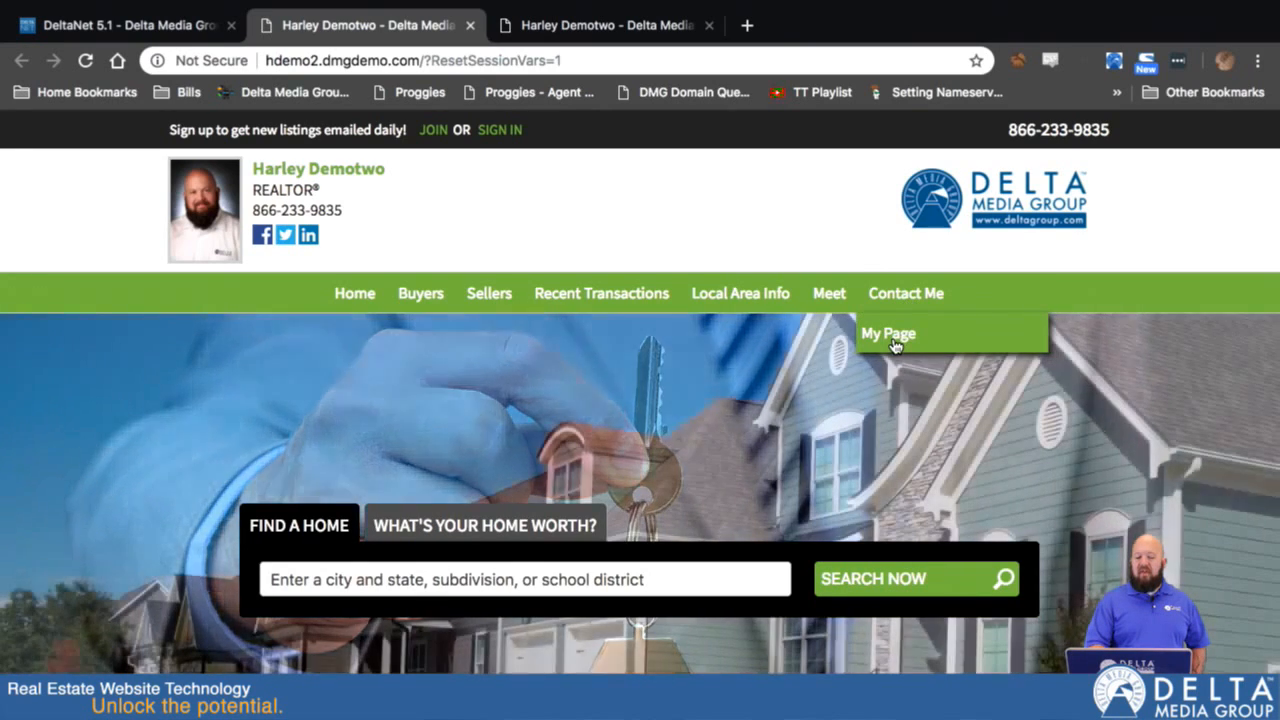
{"action": "left_click", "coordinate": [900, 340]}
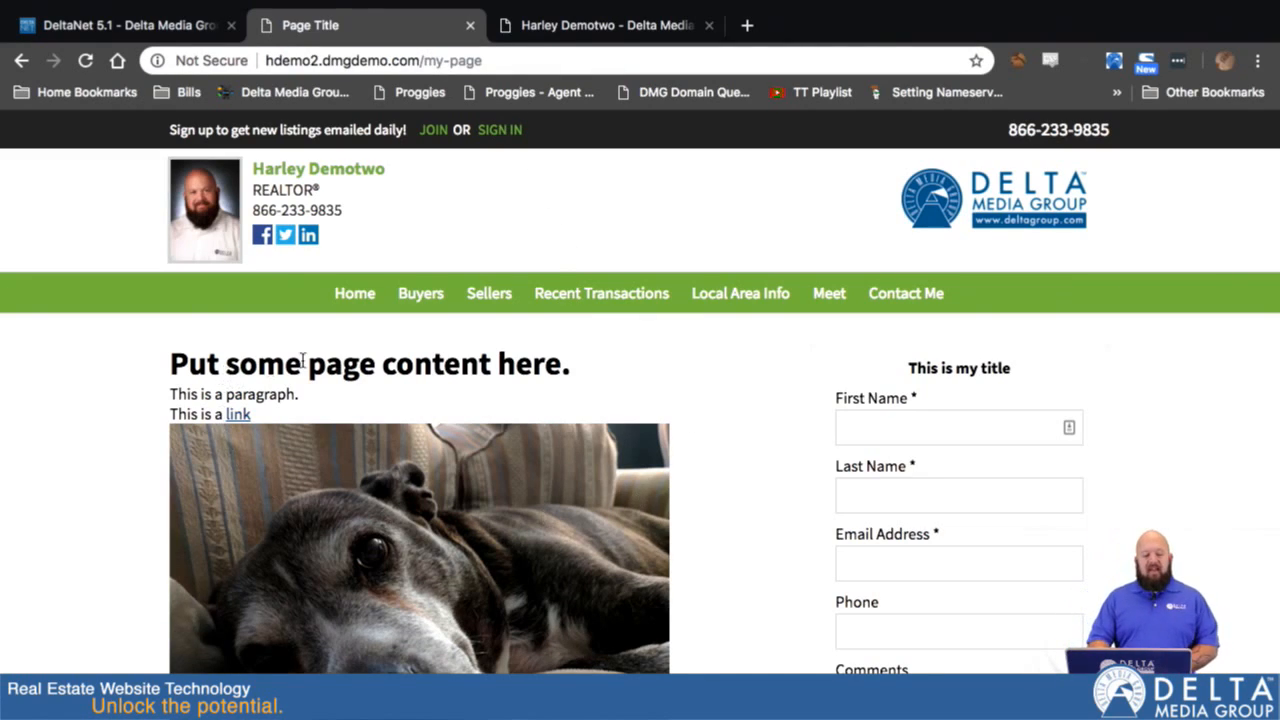
Examine the published page's heading, link, image and contact form, including the form title and default comments.
{"action": "scroll", "coordinate": [400, 560], "scroll_direction": "down", "scroll_amount": 2}
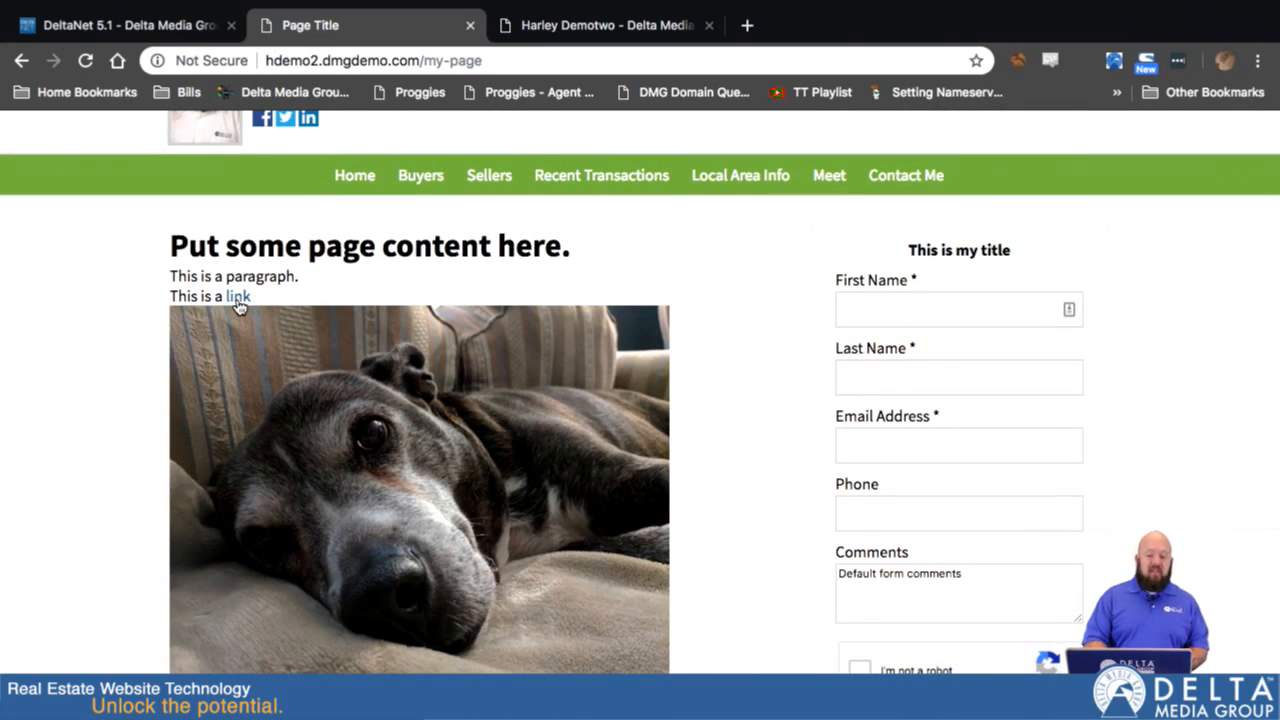
{"action": "scroll", "coordinate": [990, 478], "scroll_direction": "down", "scroll_amount": 3}
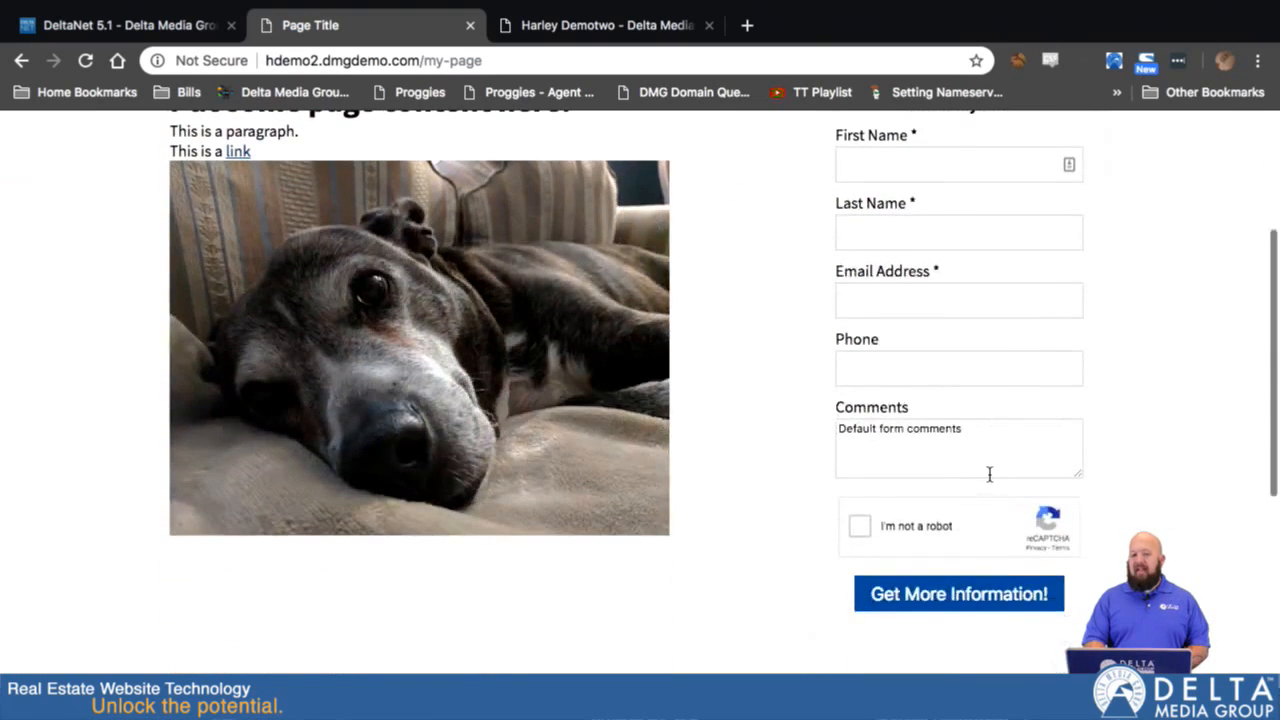
{"action": "scroll", "coordinate": [890, 290], "scroll_direction": "up", "scroll_amount": 5}
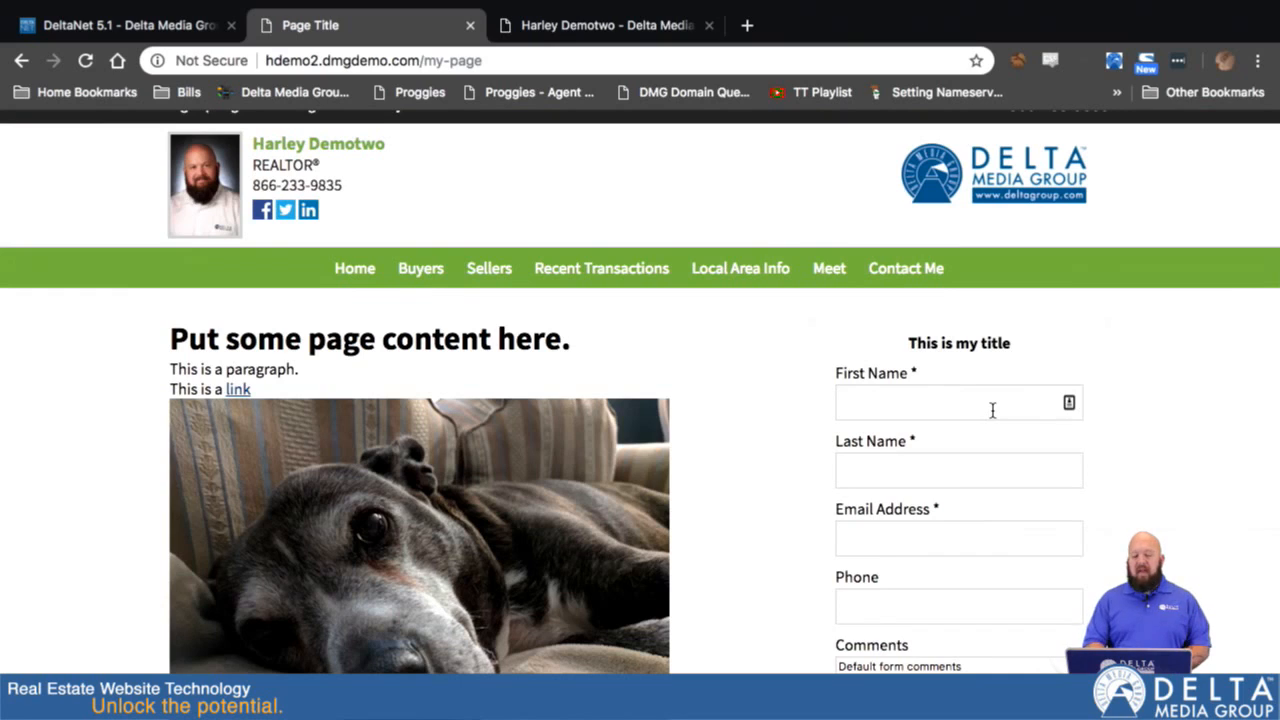
{"action": "left_click_drag", "start_coordinate": [908, 345], "coordinate": [1022, 350]}
{"action": "left_click", "coordinate": [1022, 350]}
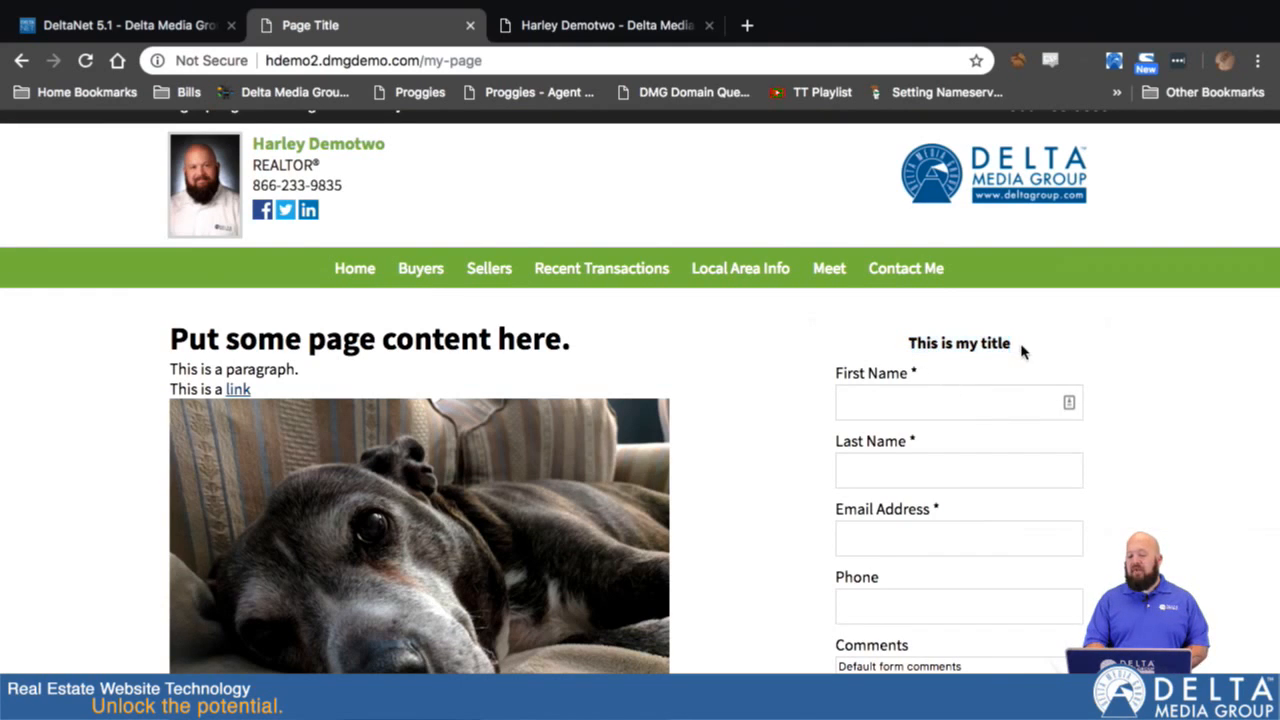
{"action": "scroll", "coordinate": [943, 477], "scroll_direction": "down", "scroll_amount": 6}
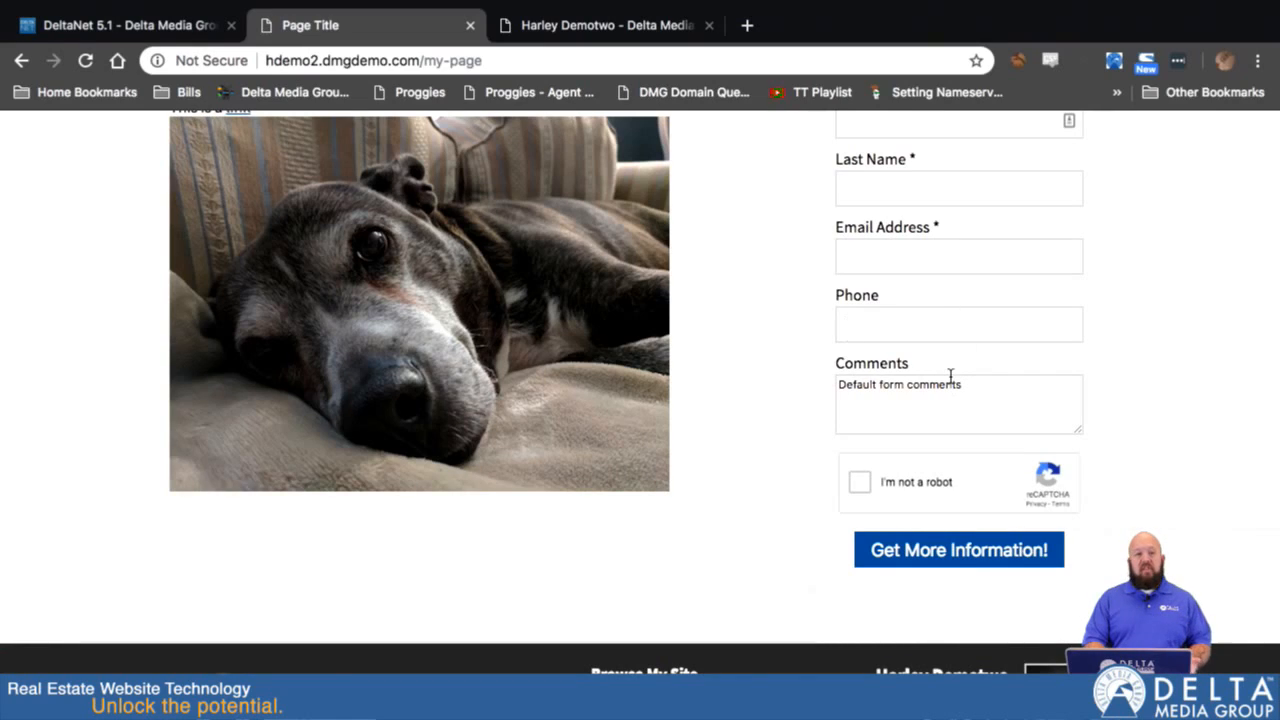
{"action": "left_click", "coordinate": [882, 386]}
{"action": "left_click_drag", "start_coordinate": [841, 390], "coordinate": [974, 389]}
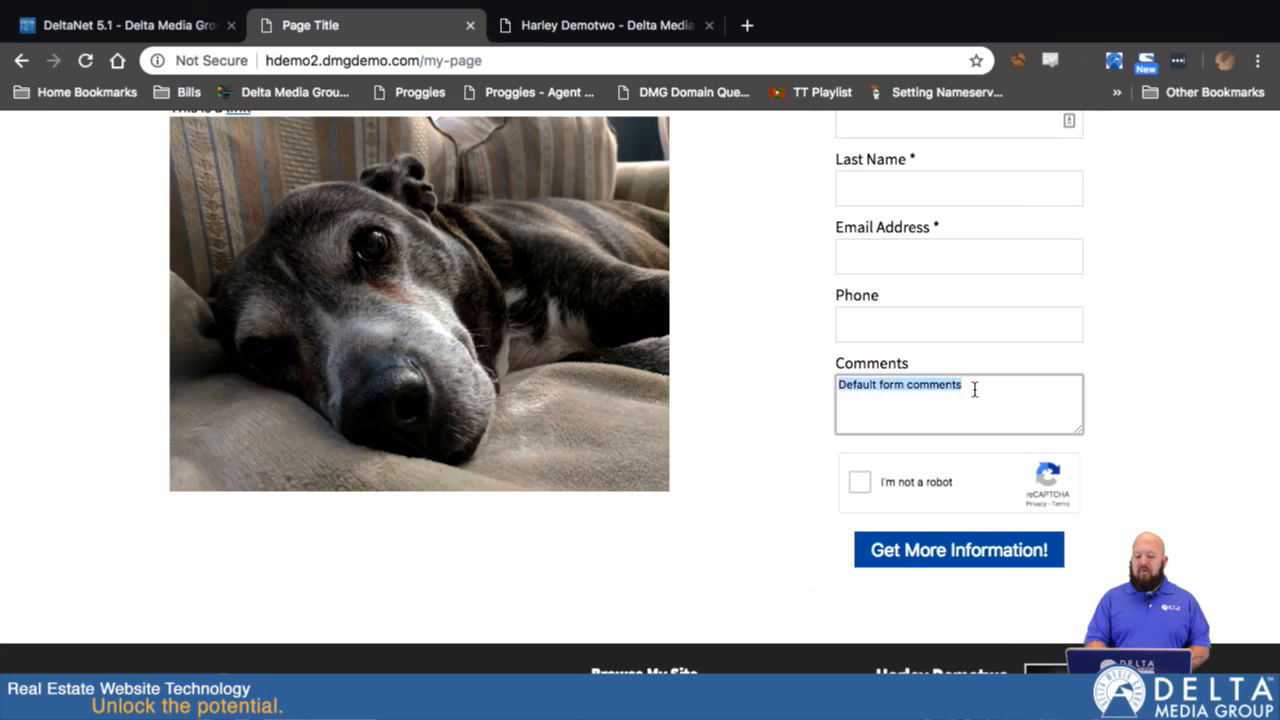
{"action": "scroll", "coordinate": [714, 376], "scroll_direction": "down", "scroll_amount": 8}
{"action": "scroll", "coordinate": [714, 375], "scroll_direction": "up", "scroll_amount": 15}
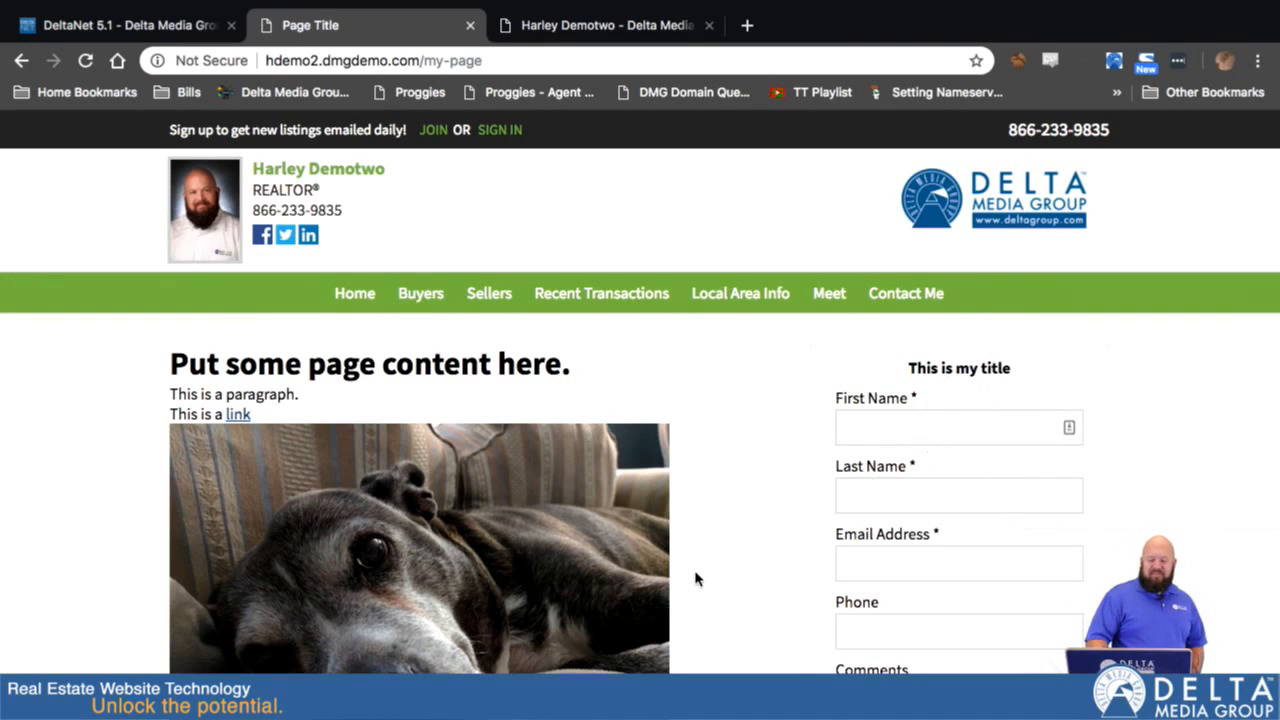
{"action": "scroll", "coordinate": [697, 578], "scroll_direction": "down", "scroll_amount": 3}
{"action": "scroll", "coordinate": [694, 577], "scroll_direction": "up", "scroll_amount": 3}
Return to the page editor and review the pre-defined page settings, including the available Pre-Defined Page Link choices.
{"action": "left_click", "coordinate": [585, 28]}
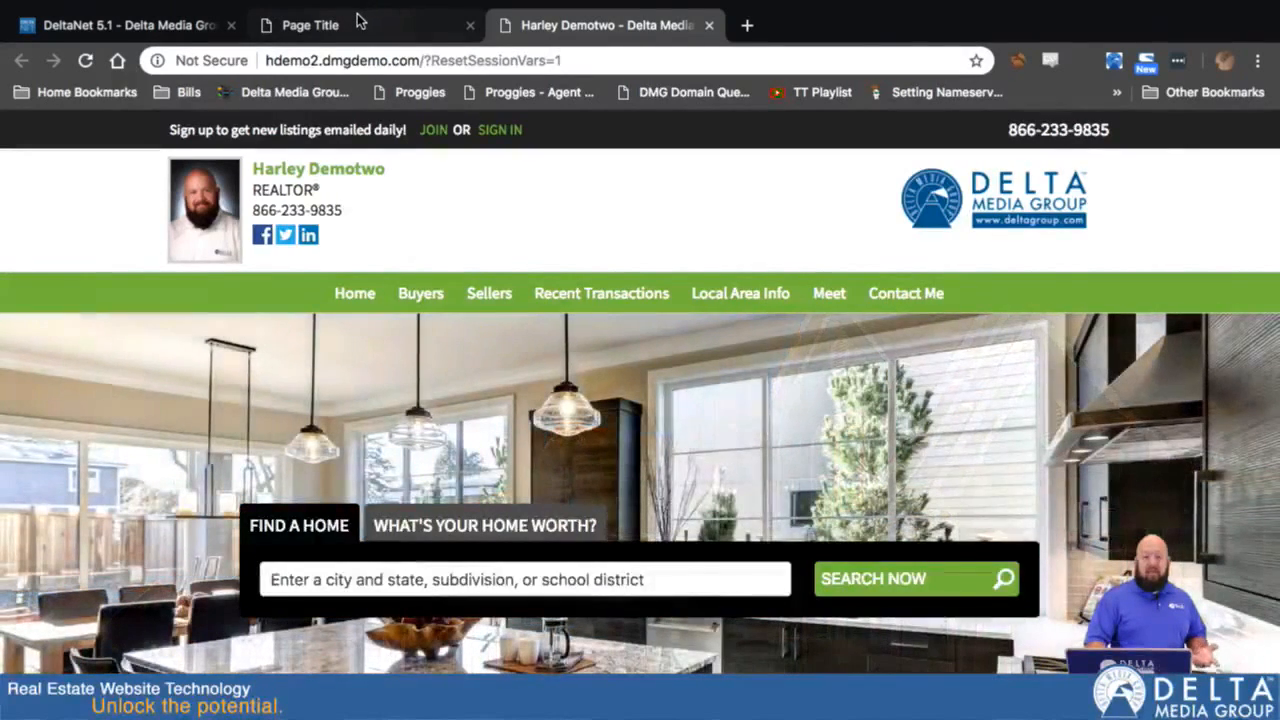
{"action": "left_click", "coordinate": [138, 25]}
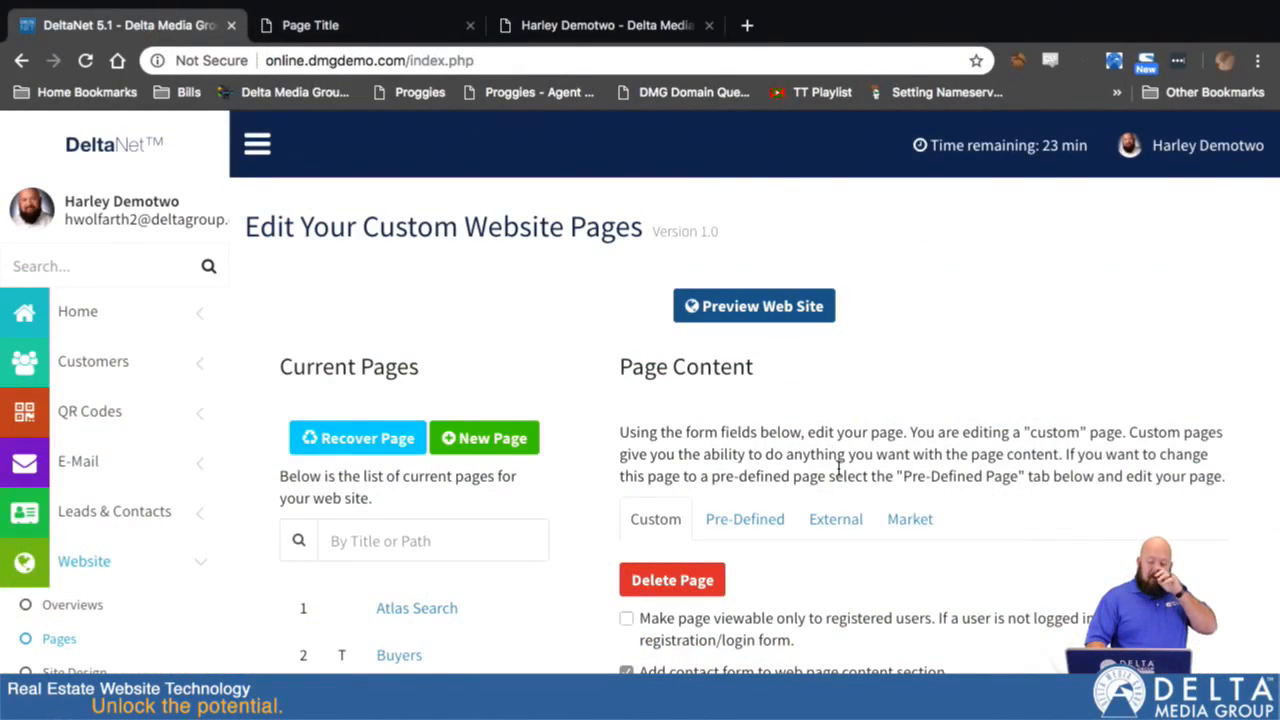
{"action": "scroll", "coordinate": [838, 468], "scroll_direction": "down", "scroll_amount": 3}
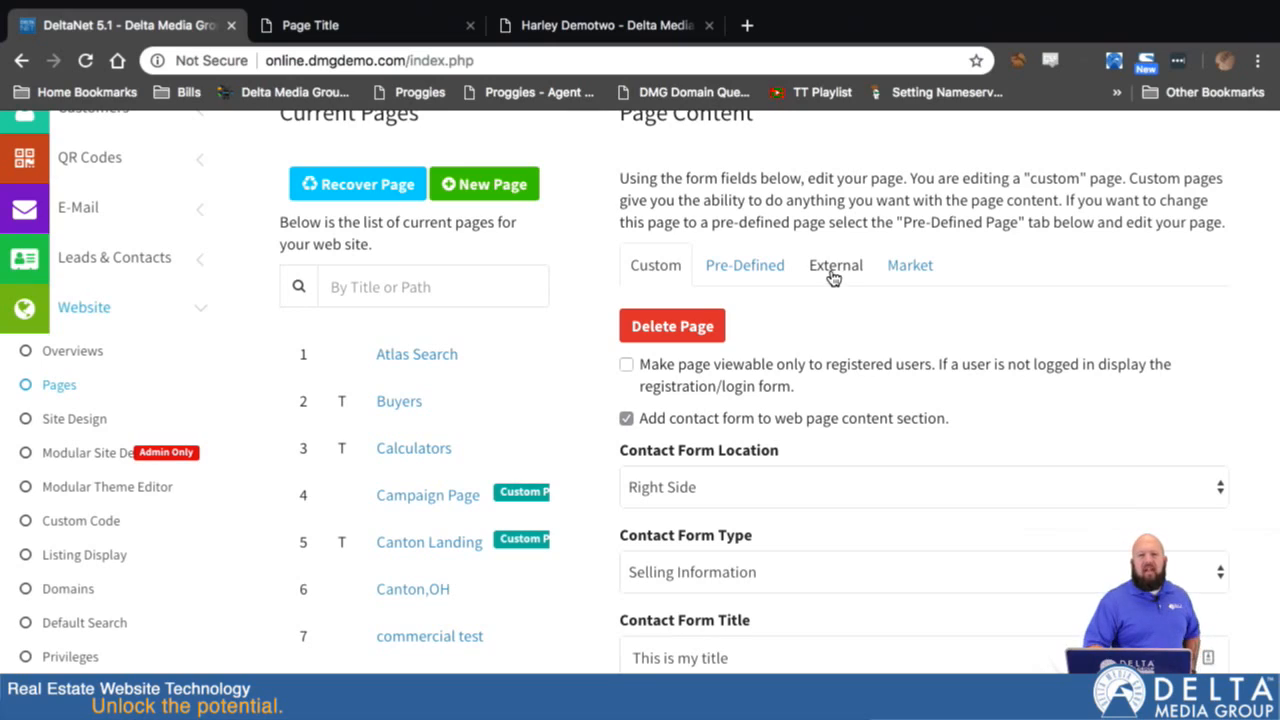
{"action": "left_click", "coordinate": [740, 265]}
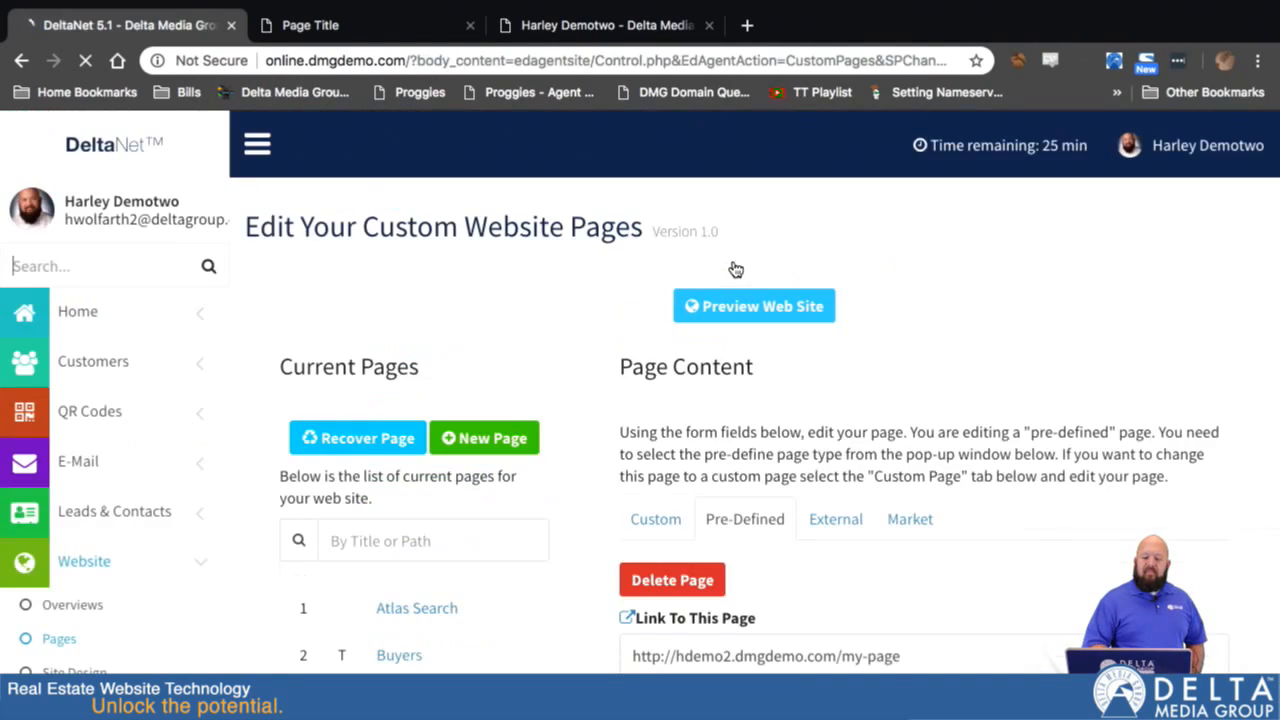
{"action": "scroll", "coordinate": [735, 269], "scroll_direction": "down", "scroll_amount": 5}
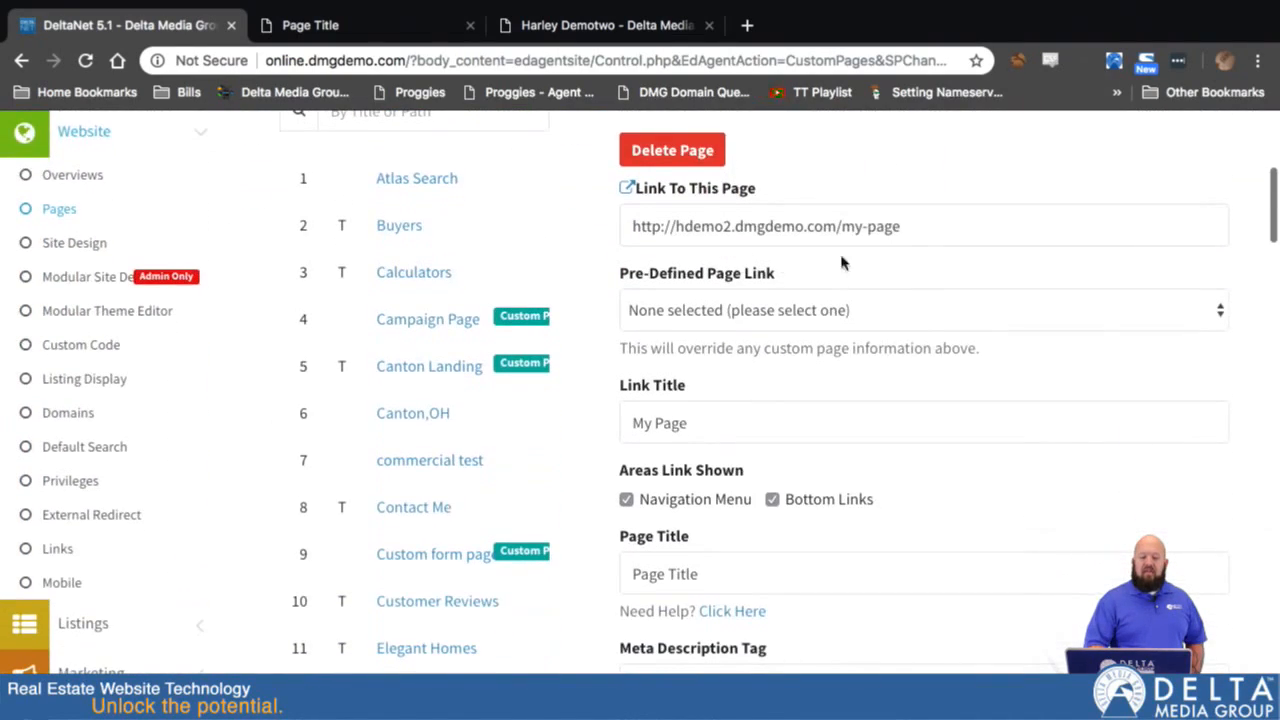
{"action": "left_click", "coordinate": [836, 320]}
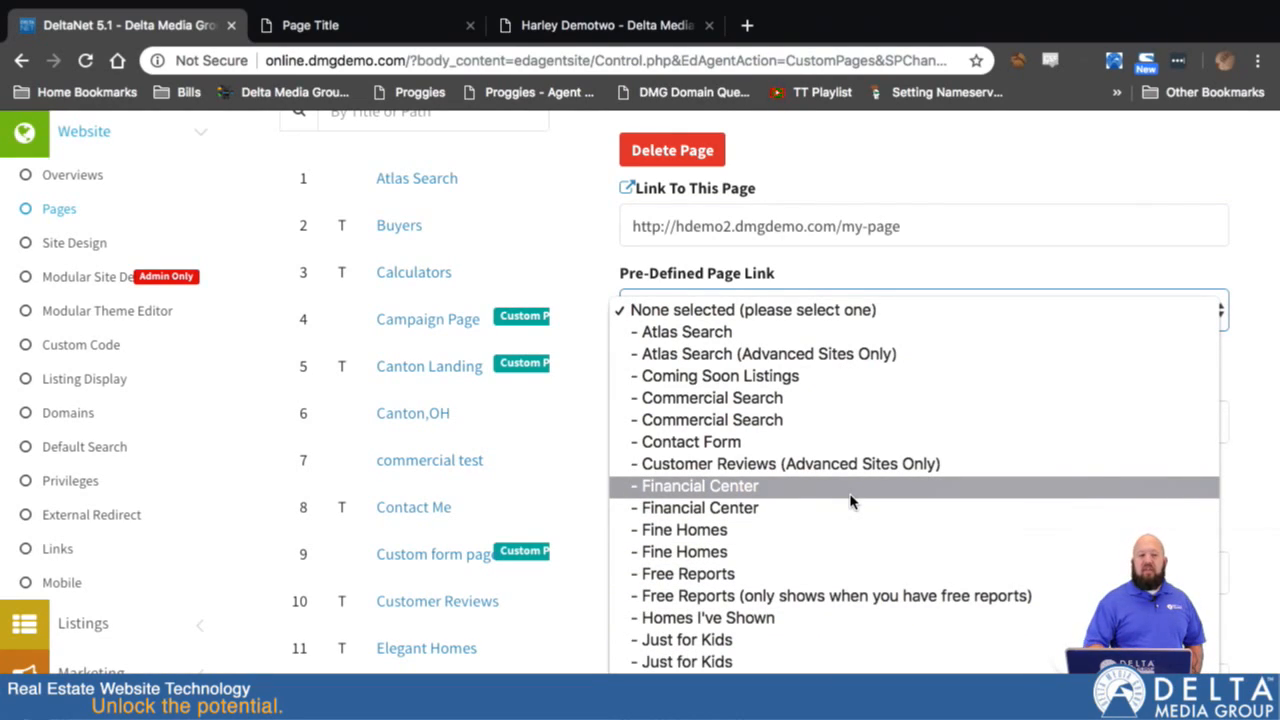
{"action": "scroll", "coordinate": [860, 556], "scroll_direction": "down", "scroll_amount": 5}
{"action": "scroll", "coordinate": [848, 566], "scroll_direction": "up", "scroll_amount": 2}
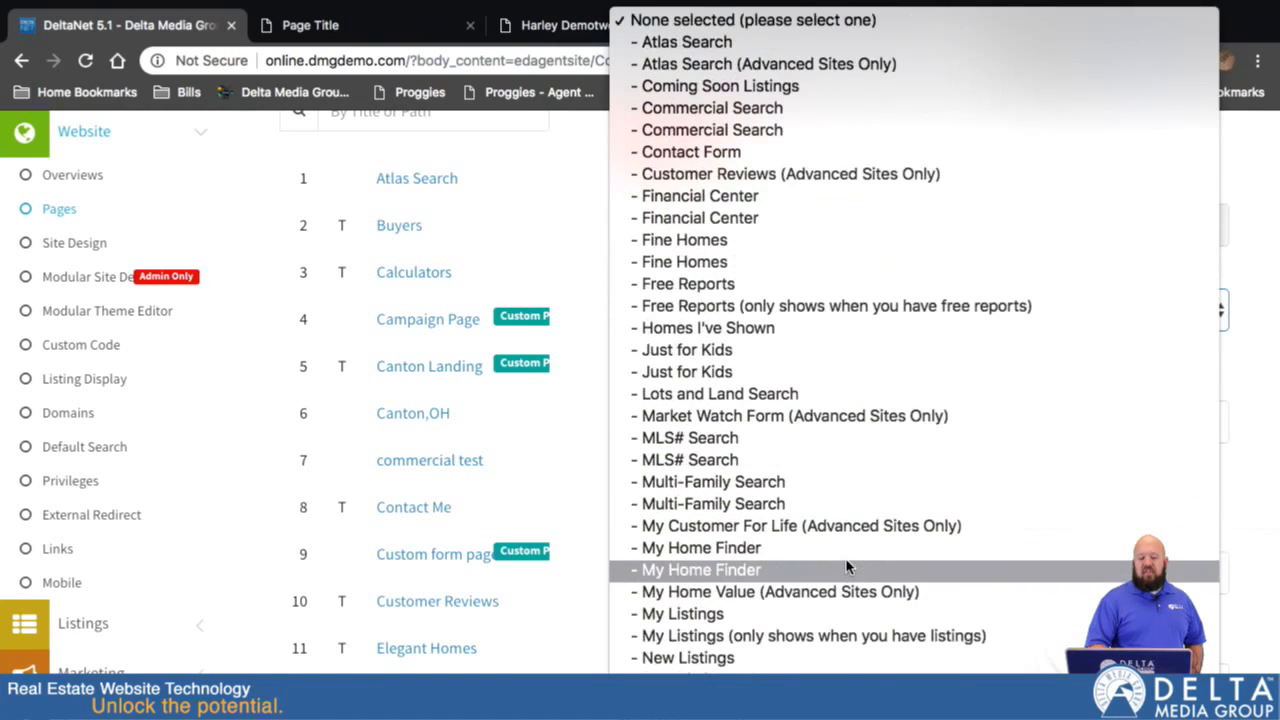
{"action": "left_click", "coordinate": [570, 458]}
{"action": "scroll", "coordinate": [720, 515], "scroll_direction": "down", "scroll_amount": 2}
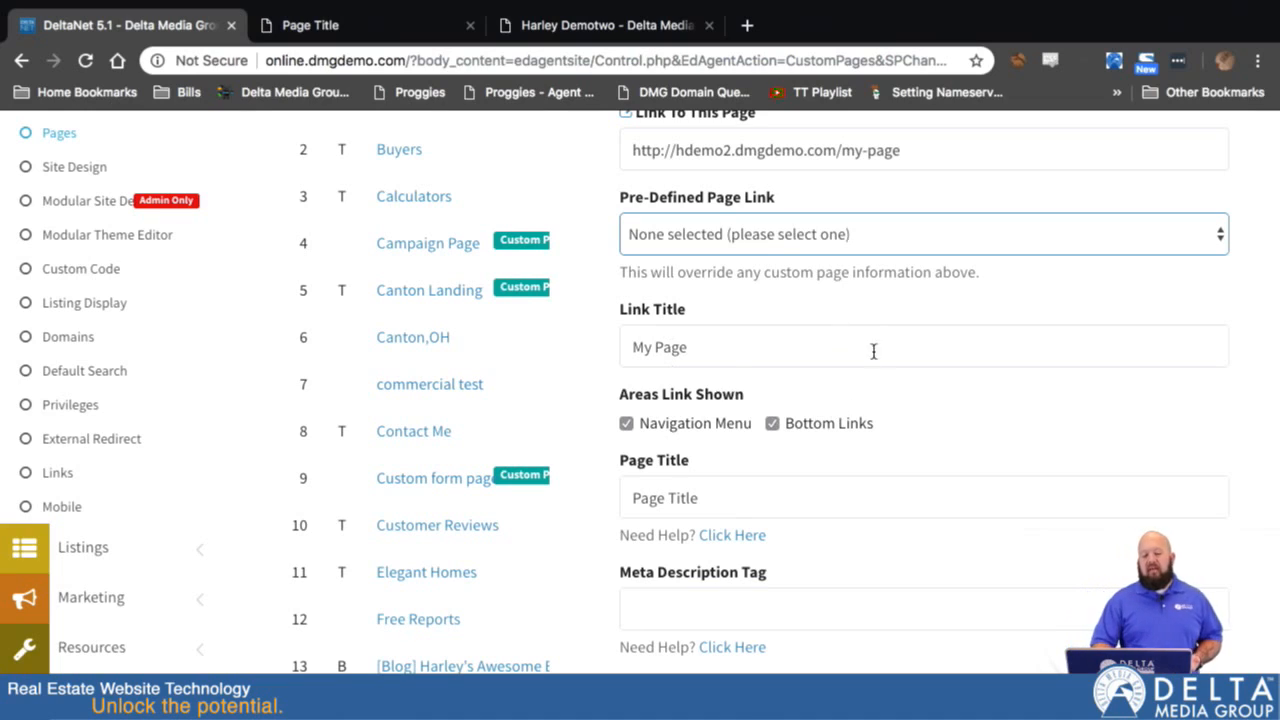
{"action": "scroll", "coordinate": [668, 664], "scroll_direction": "down", "scroll_amount": 5}
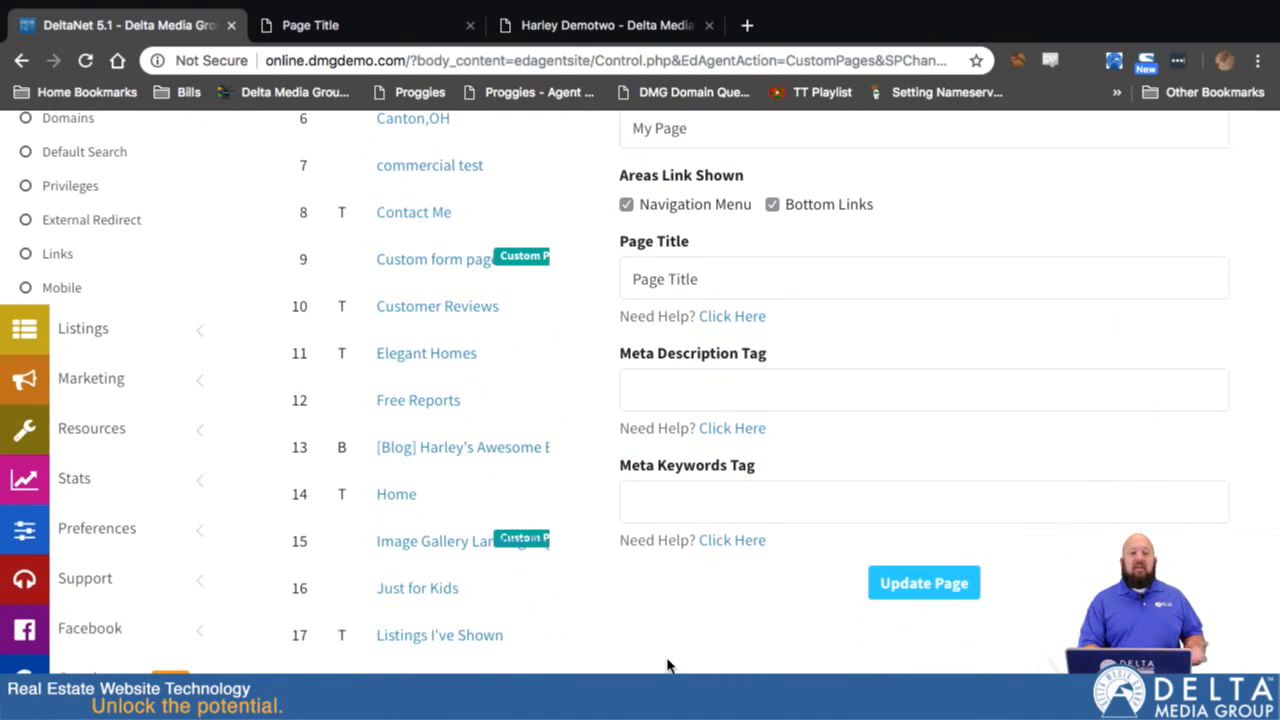
{"action": "scroll", "coordinate": [668, 664], "scroll_direction": "up", "scroll_amount": 10}
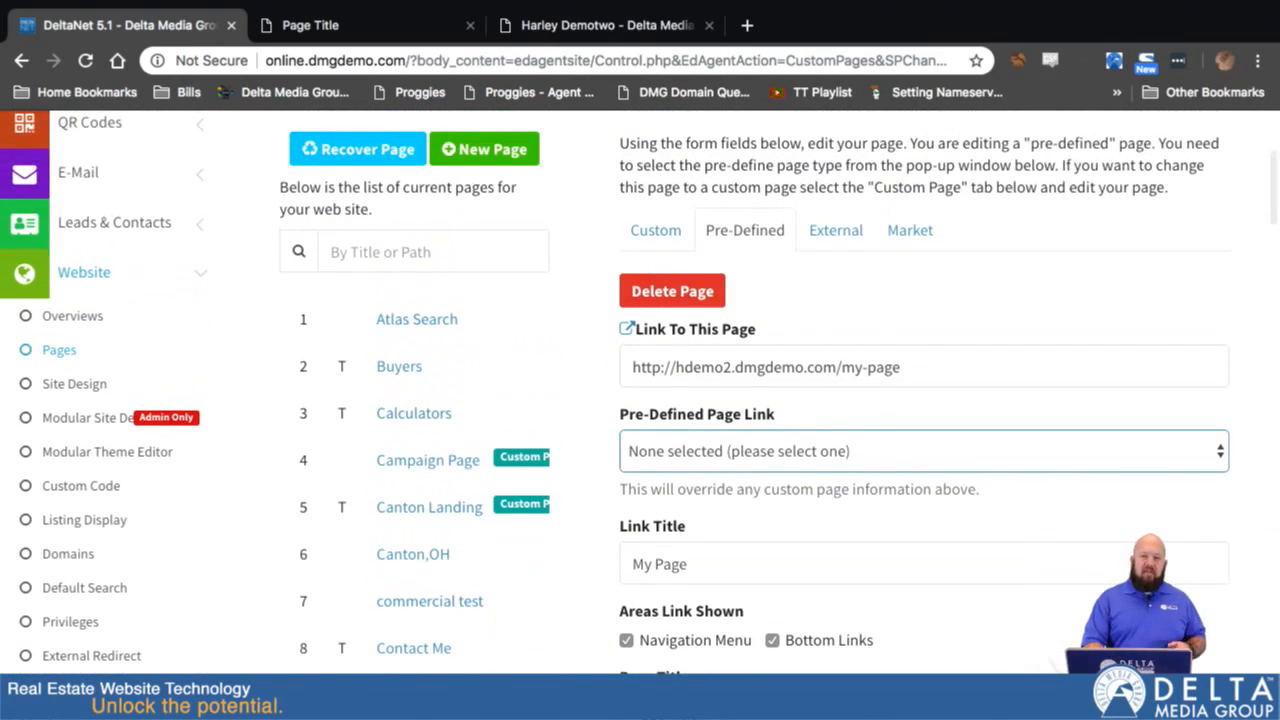
Show the external link settings for My Page and examine the Link Title and Link URL fields.
{"action": "left_click", "coordinate": [832, 230]}
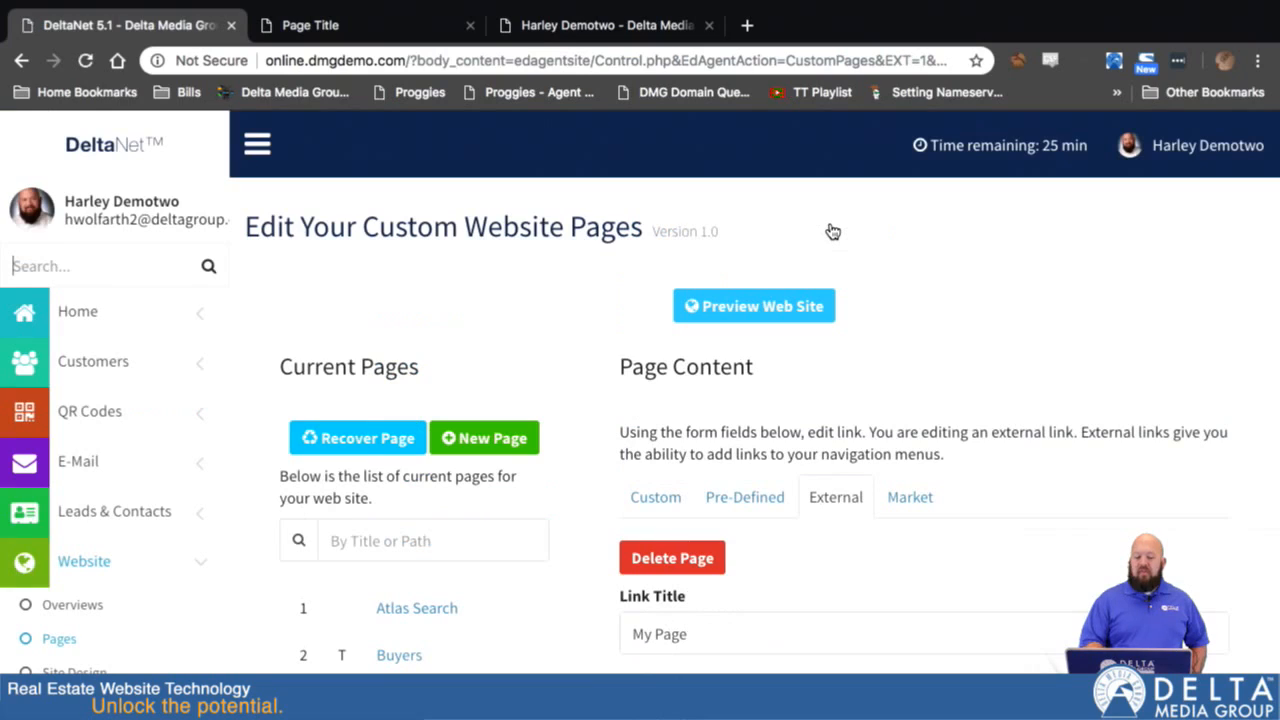
{"action": "scroll", "coordinate": [832, 231], "scroll_direction": "down", "scroll_amount": 6}
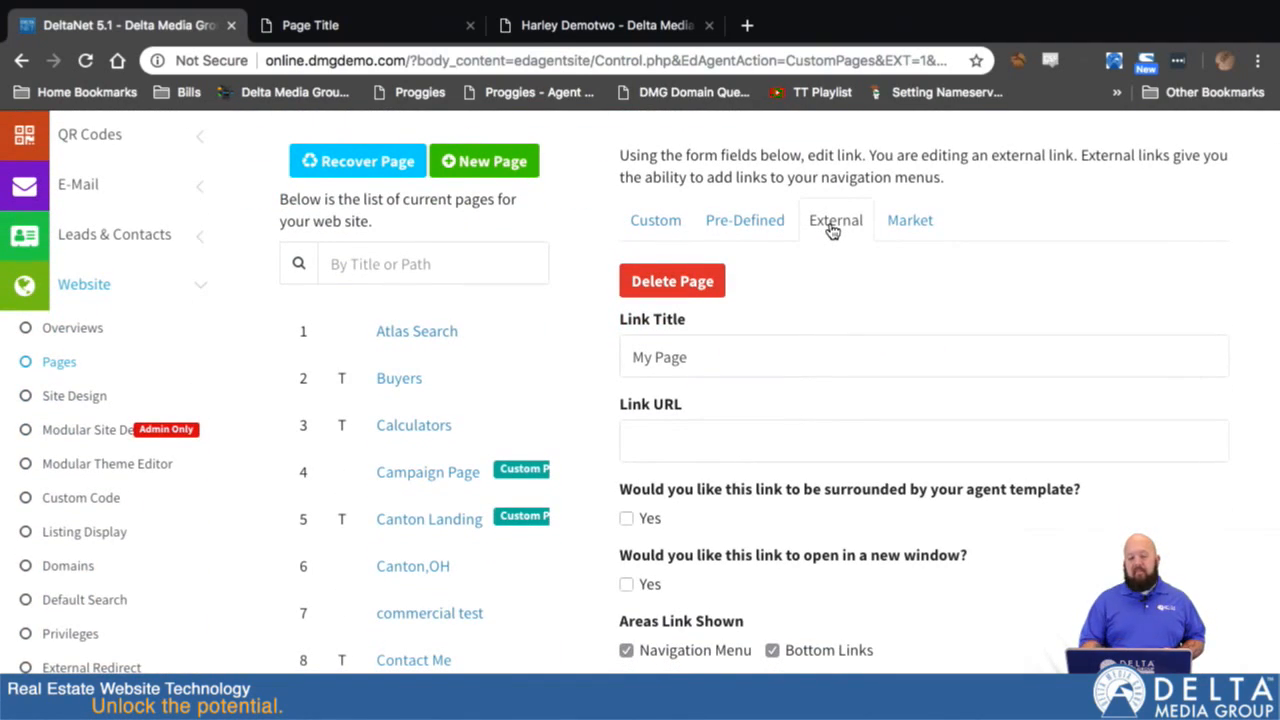
{"action": "scroll", "coordinate": [783, 481], "scroll_direction": "down", "scroll_amount": 2}
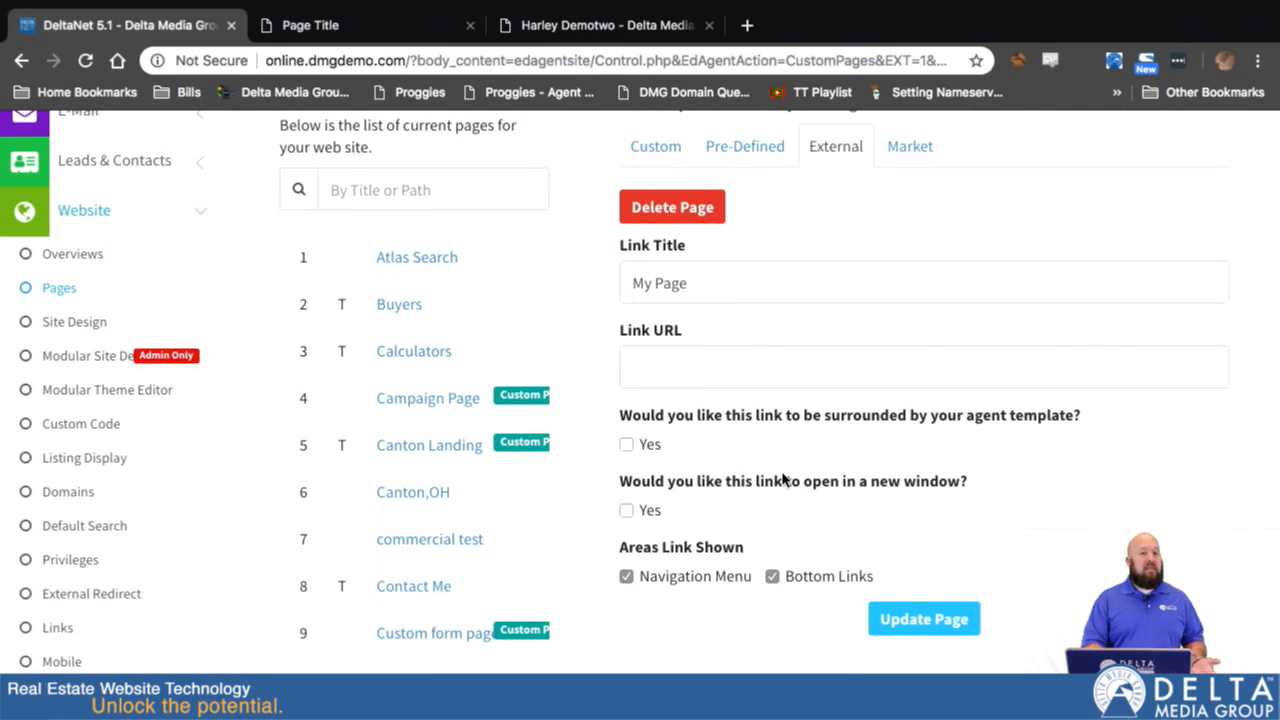
{"action": "left_click", "coordinate": [652, 283]}
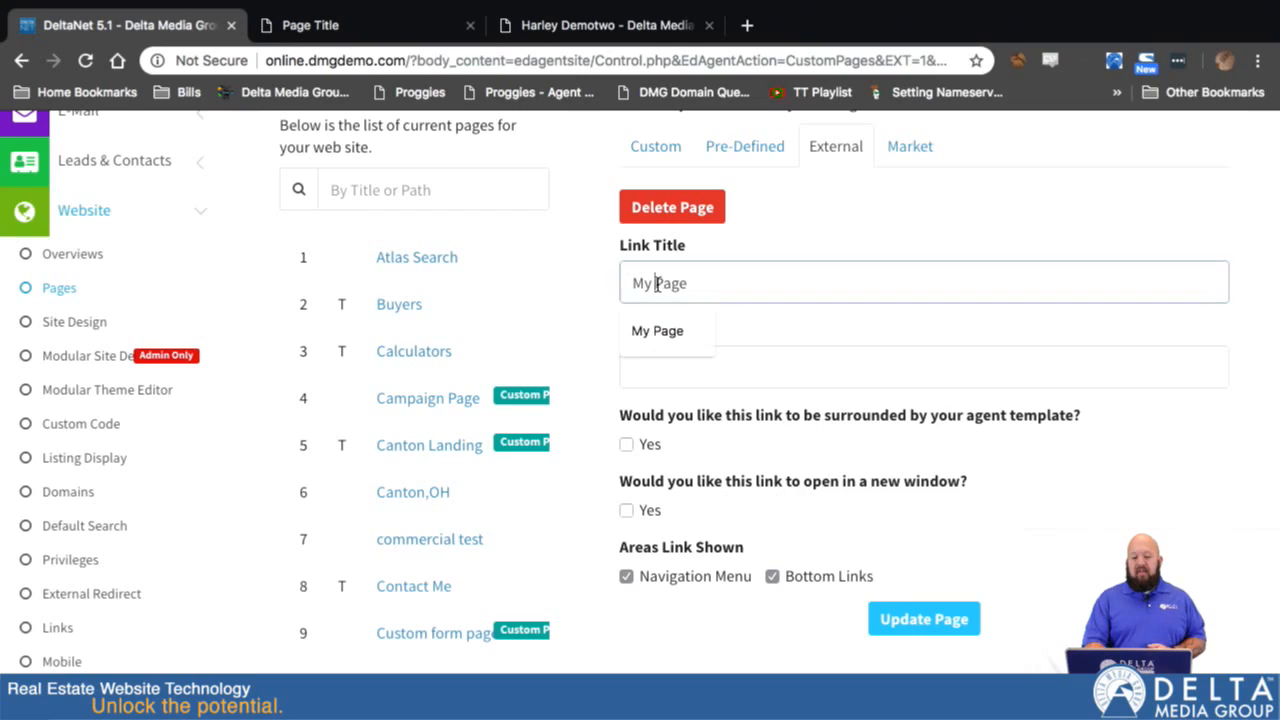
{"action": "left_click", "coordinate": [757, 365]}
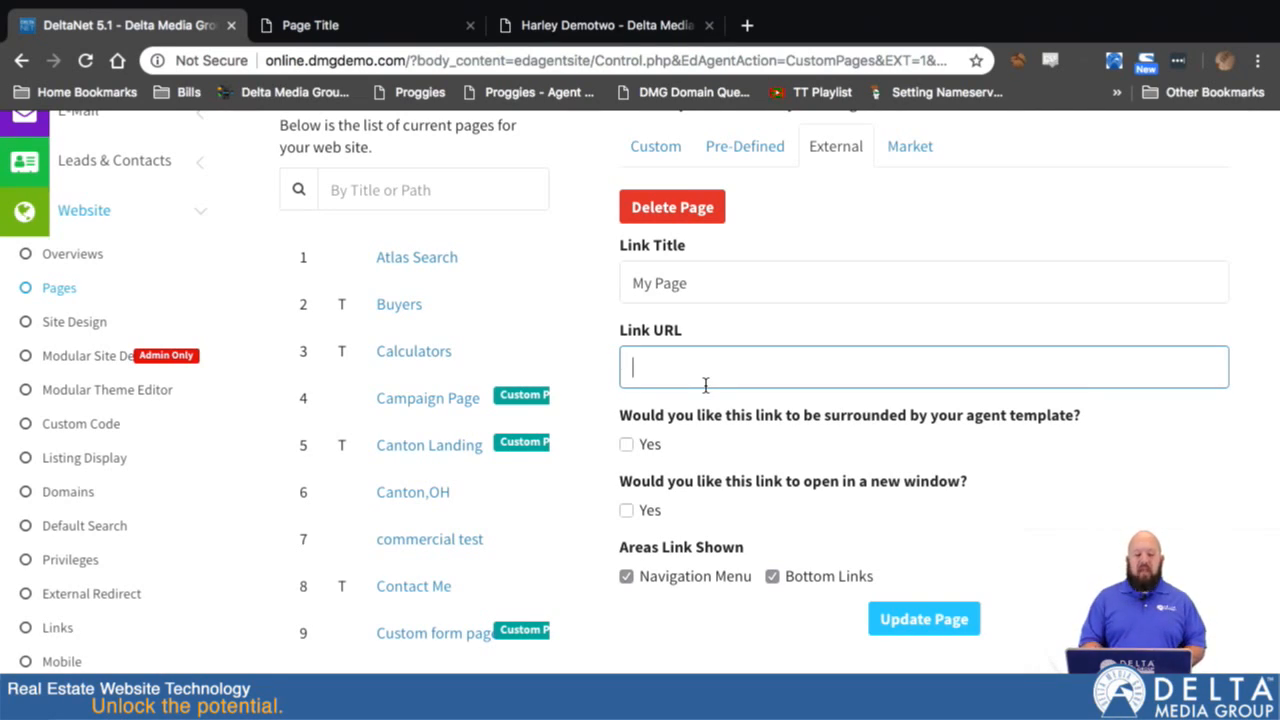
Search for Canton properties from the previewed website's home page and decline the offer of listing updates.
{"action": "left_click", "coordinate": [416, 36]}
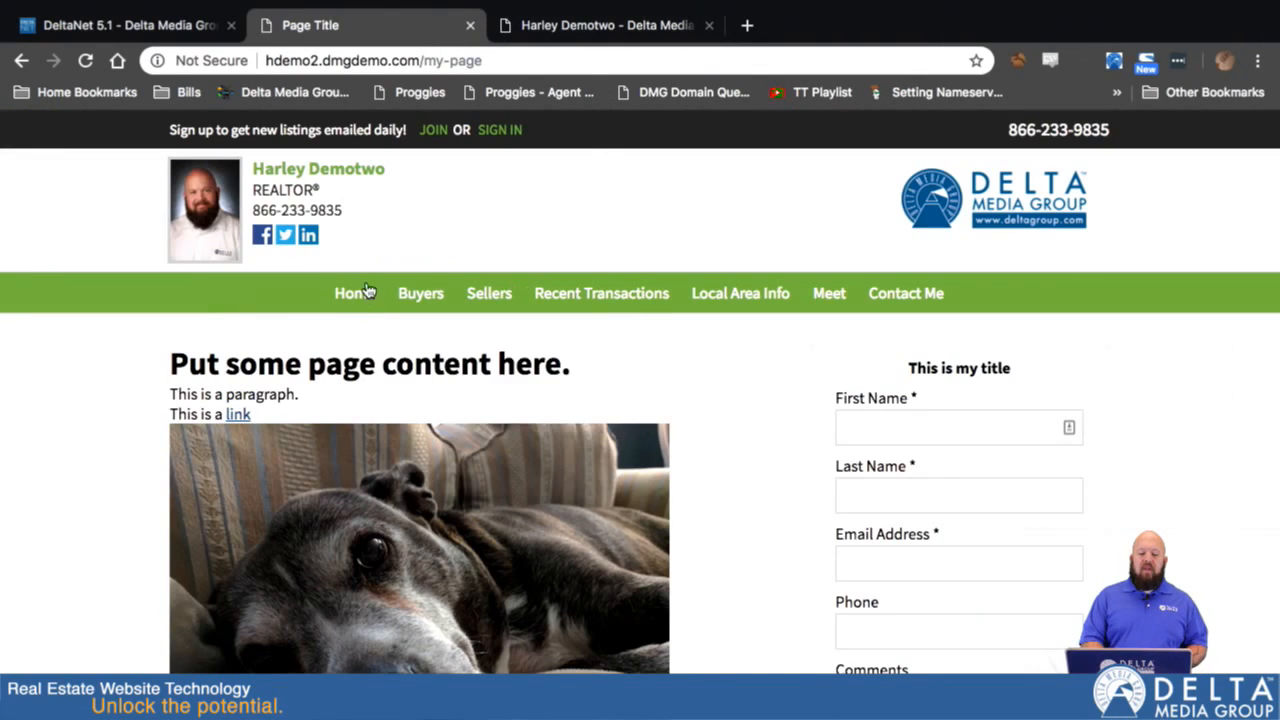
{"action": "left_click", "coordinate": [339, 296]}
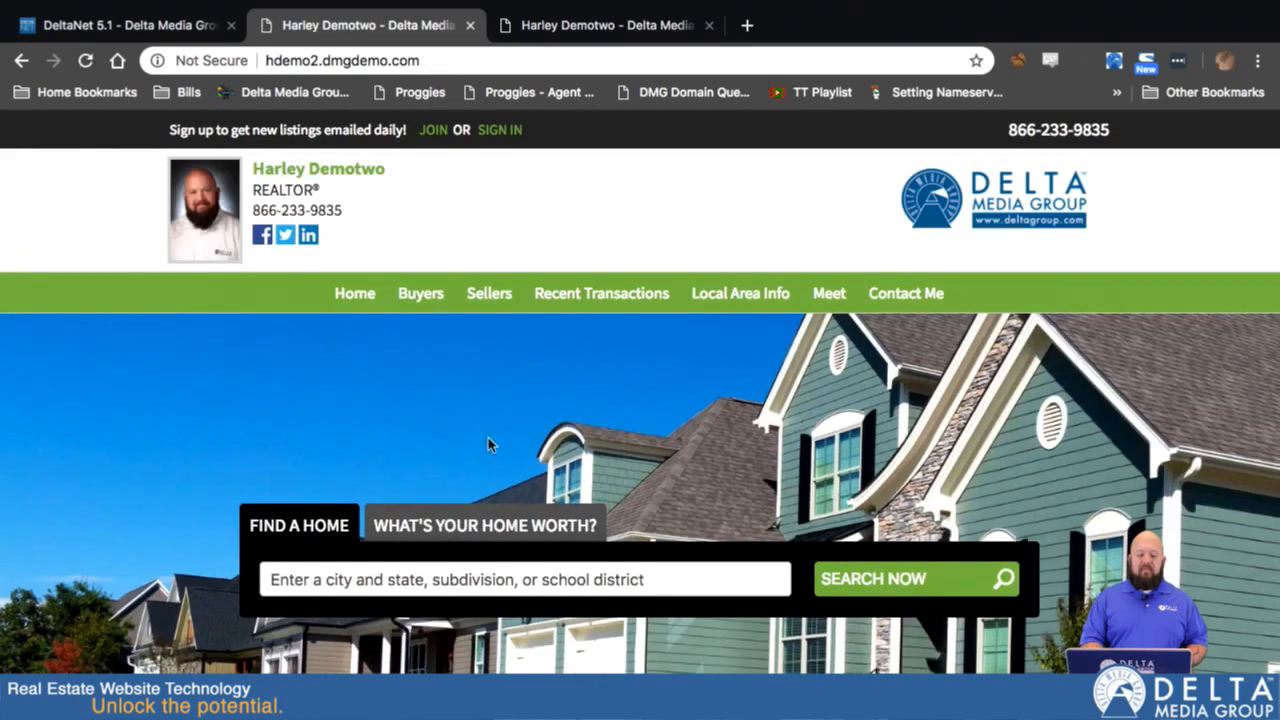
{"action": "left_click", "coordinate": [430, 586]}
{"action": "type", "text": "canton"}
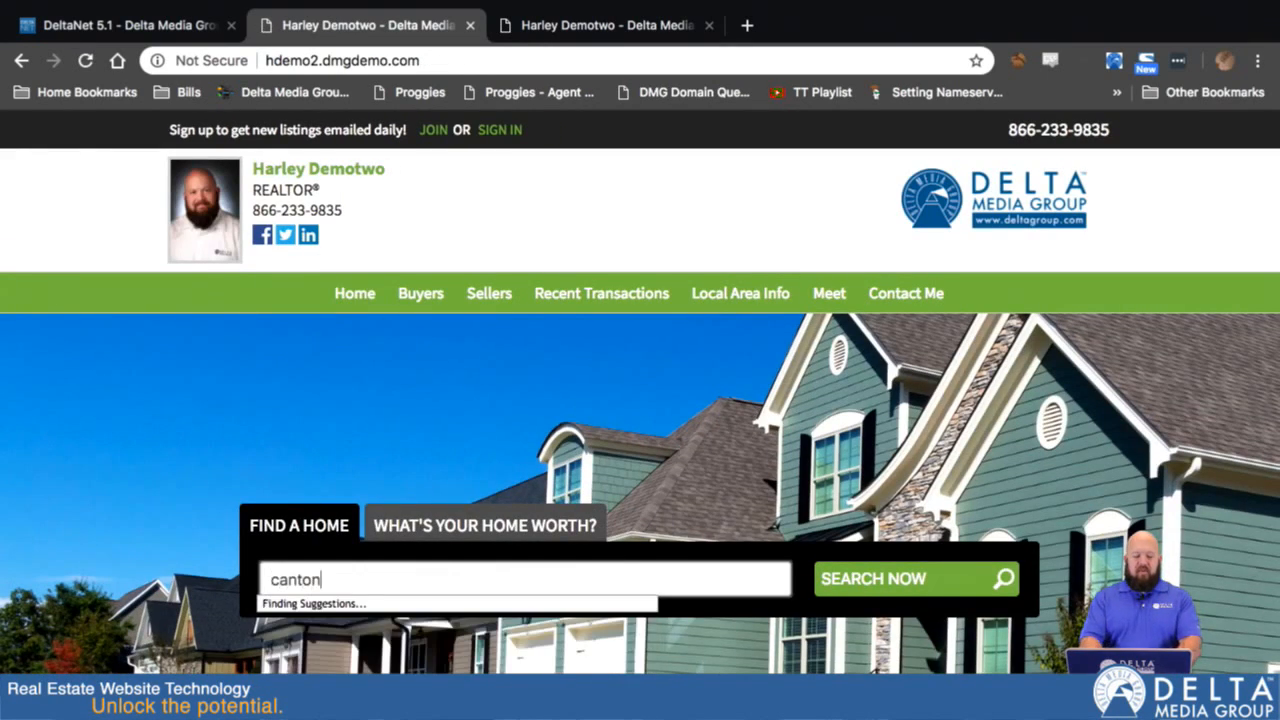
{"action": "left_click", "coordinate": [432, 626]}
{"action": "left_click", "coordinate": [900, 579]}
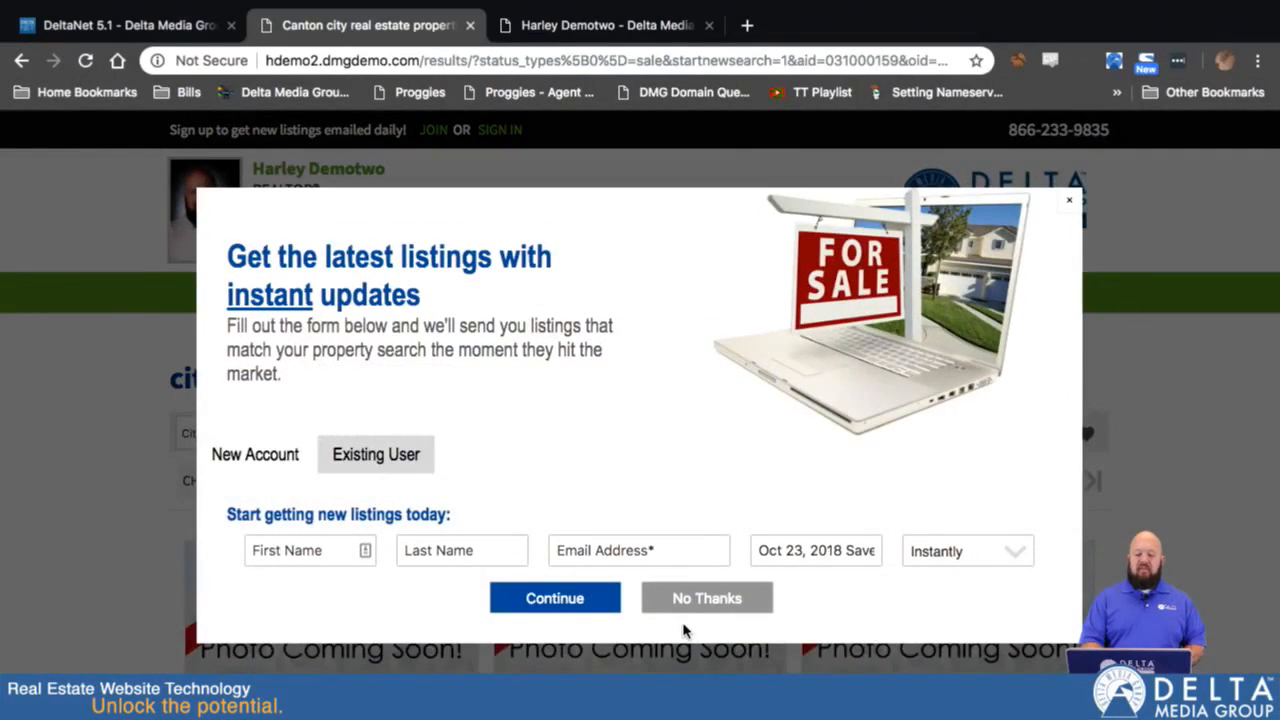
{"action": "left_click", "coordinate": [686, 600]}
Copy the Canton search results address into the external page's Link URL field.
{"action": "left_click", "coordinate": [600, 60]}
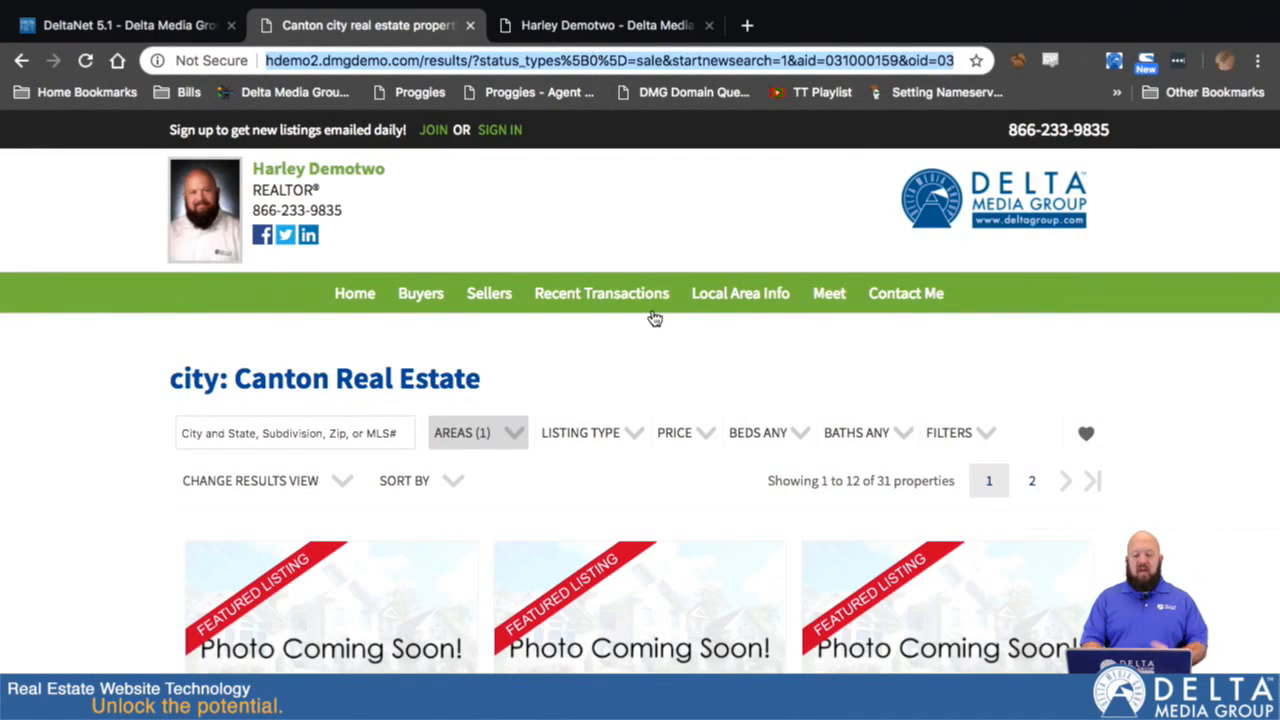
{"action": "left_click", "coordinate": [603, 30]}
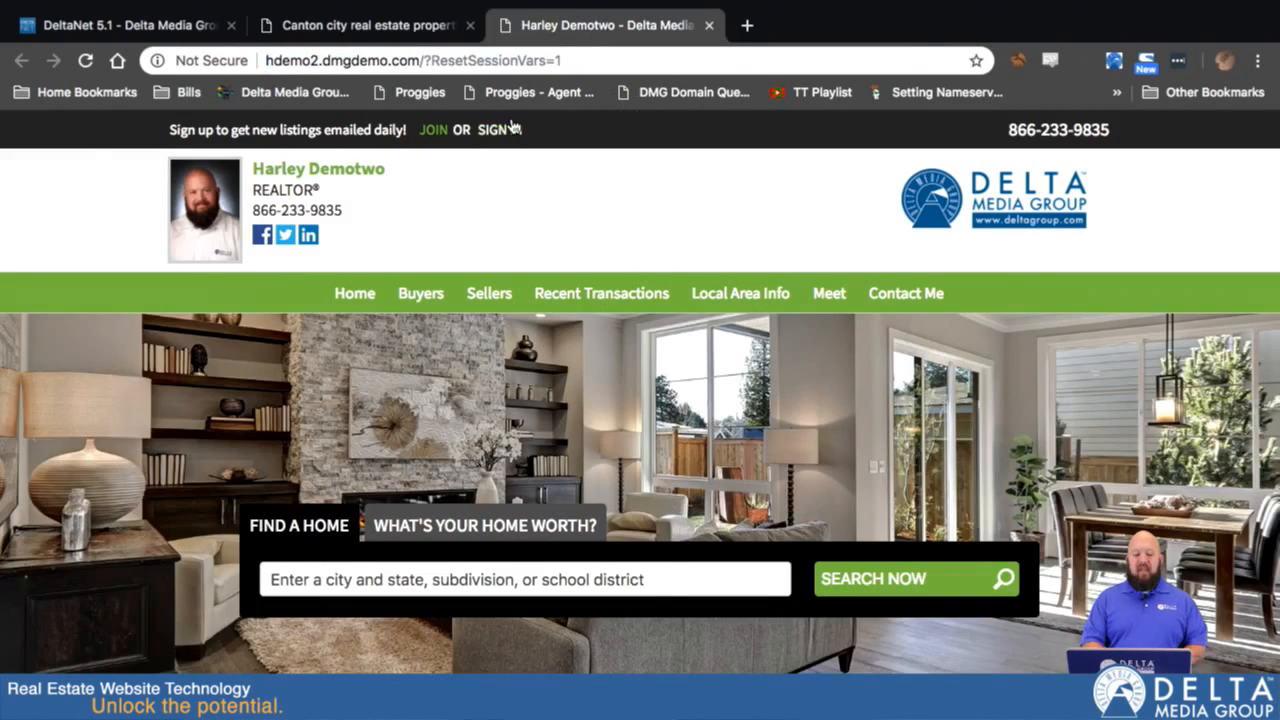
{"action": "left_click", "coordinate": [157, 21]}
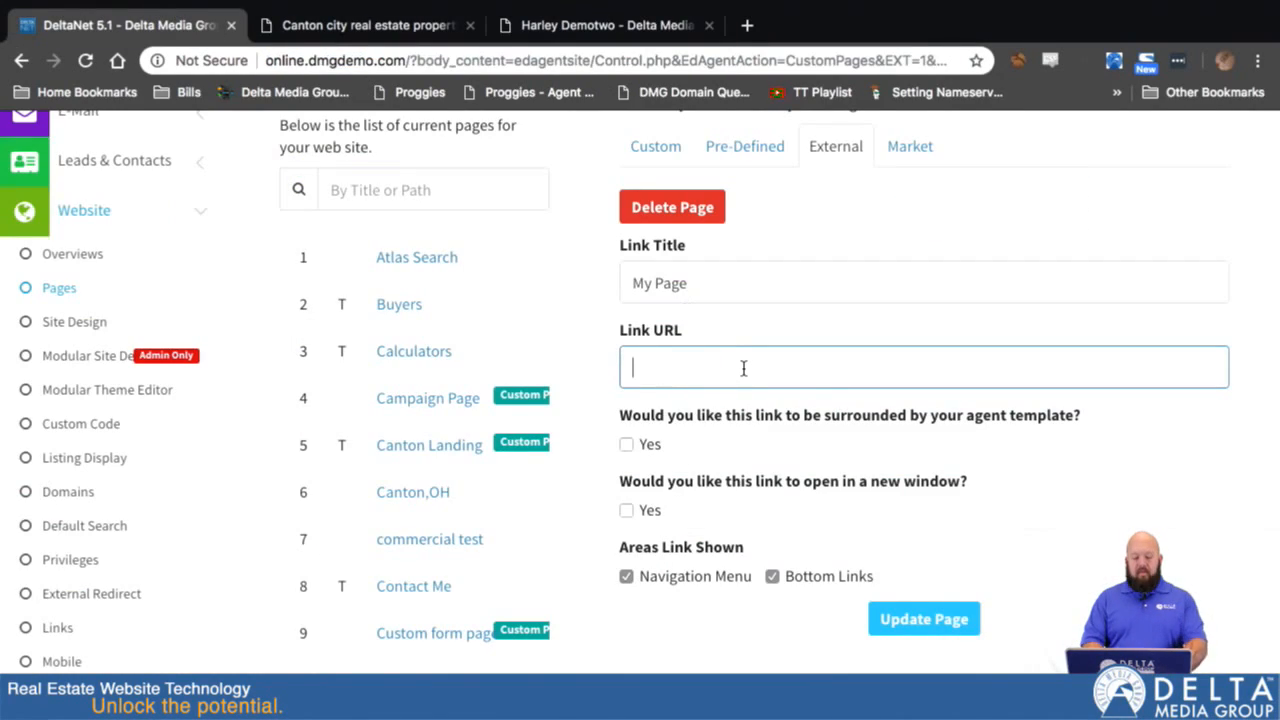
{"action": "key", "text": "ctrl+v"}
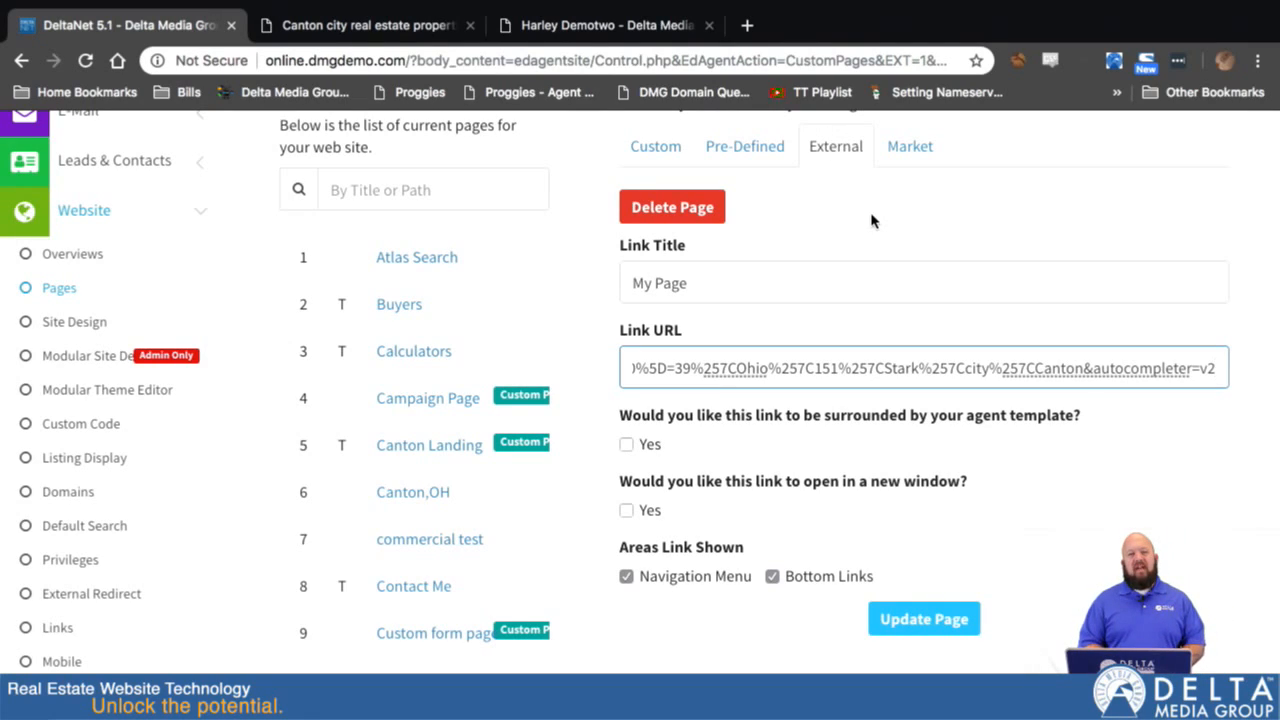
{"action": "scroll", "coordinate": [738, 190], "scroll_direction": "up", "scroll_amount": 4}
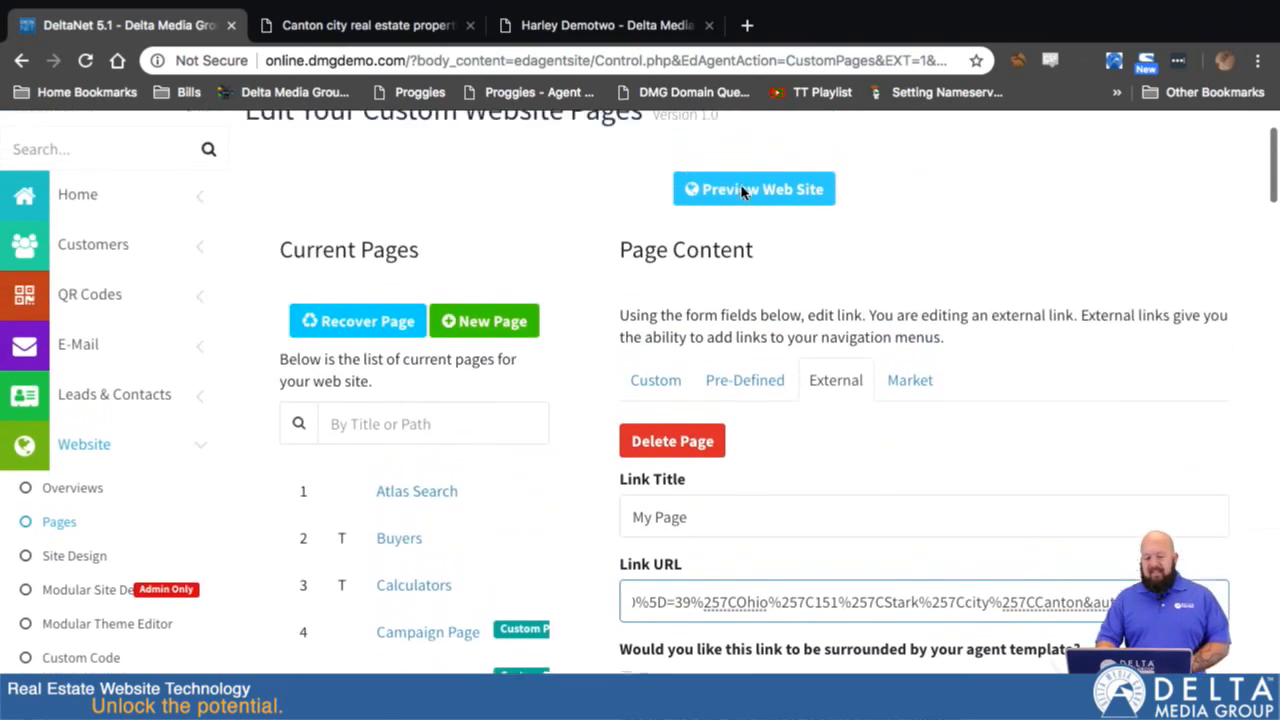